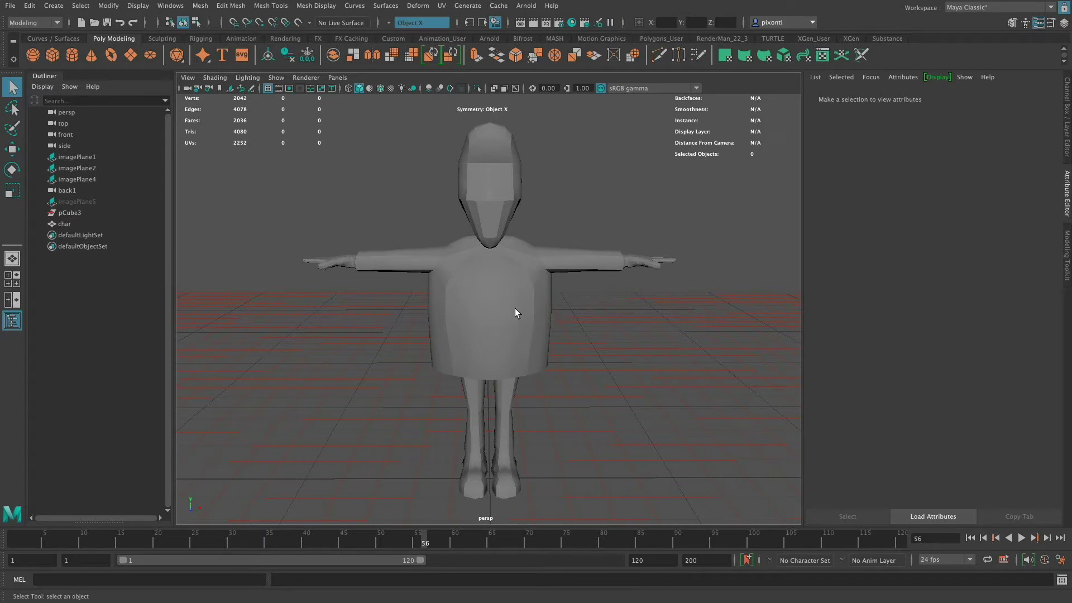
Select the character mesh and switch the workspace to UV Editing
{"action": "left_click", "coordinate": [515, 308]}
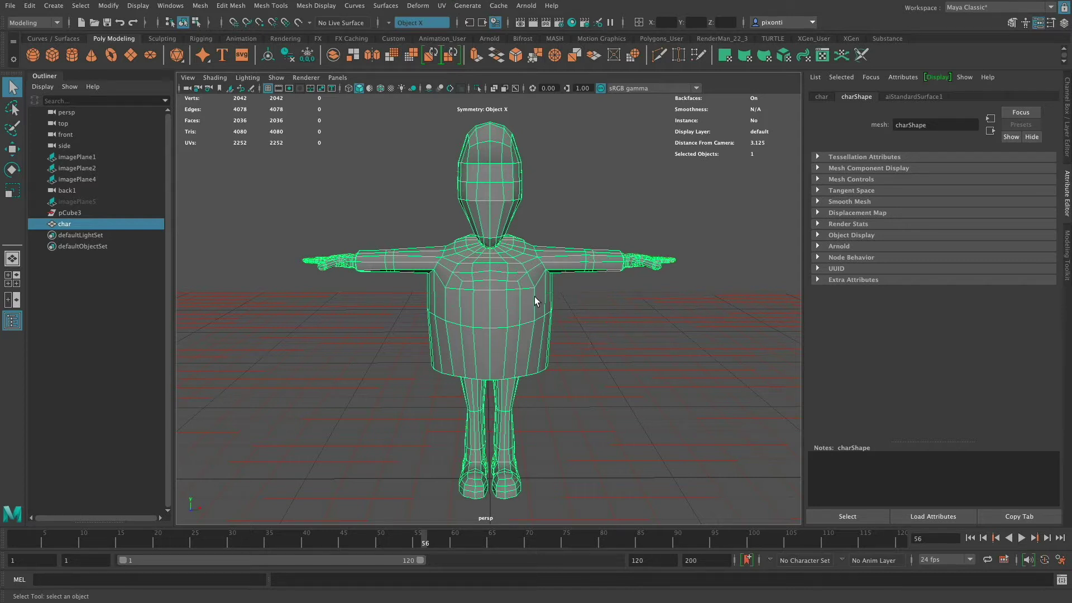
{"action": "left_click", "coordinate": [1030, 9]}
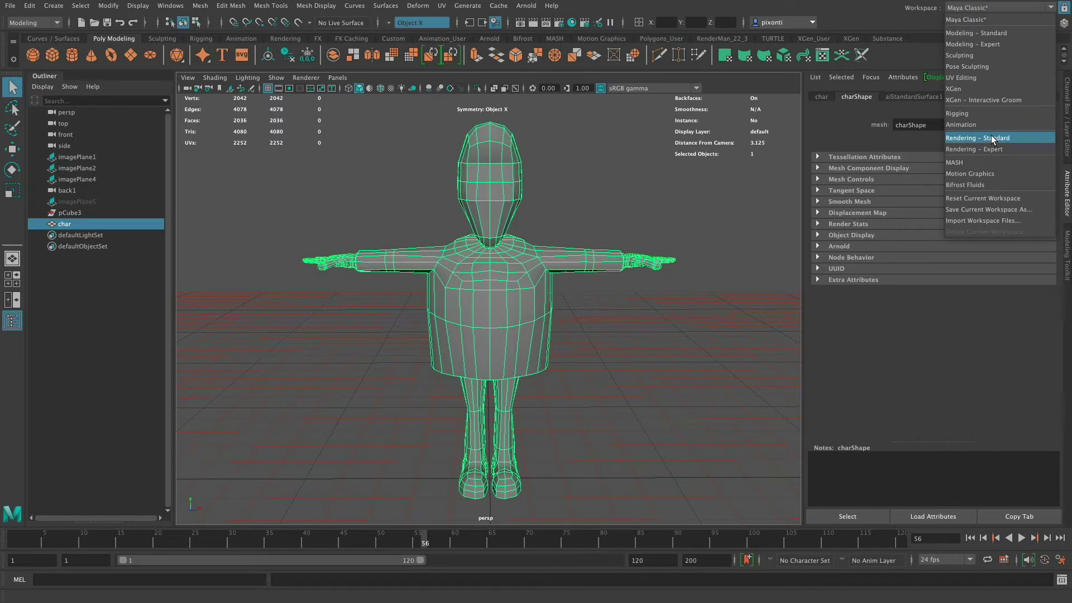
{"action": "left_click", "coordinate": [983, 78]}
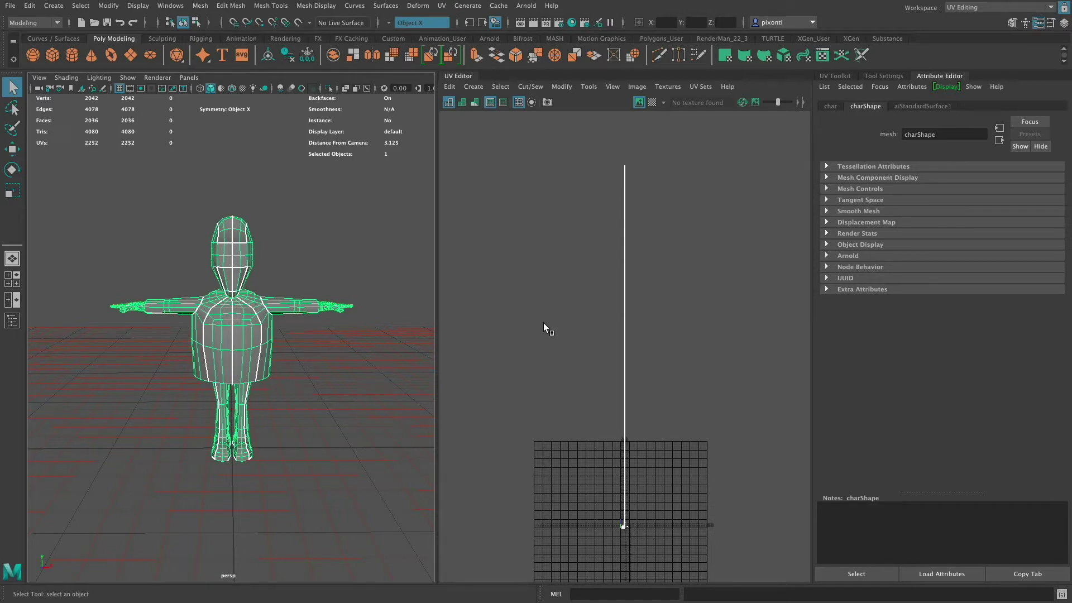
Open the scene file bob.fbx from the project's scenes folder without saving changes to the current scene
{"action": "left_click", "coordinate": [10, 6]}
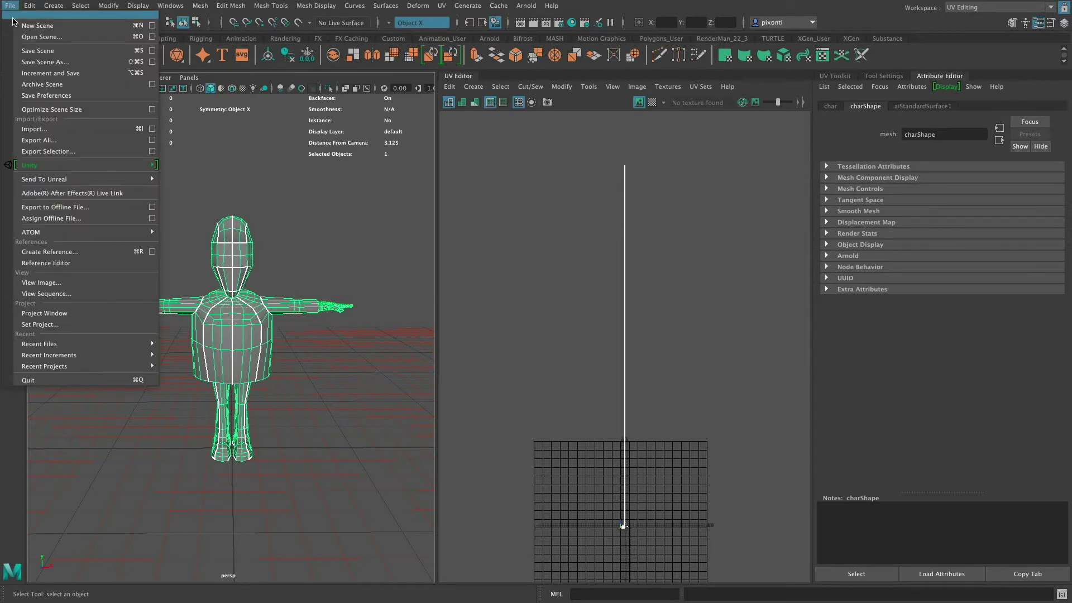
{"action": "left_click", "coordinate": [75, 37]}
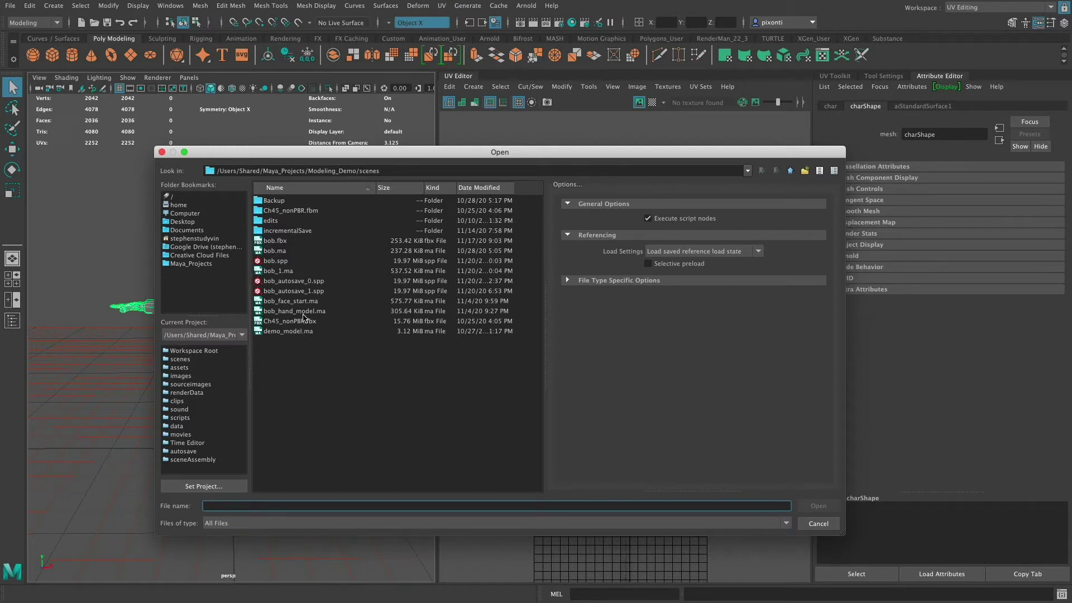
{"action": "left_click", "coordinate": [281, 242]}
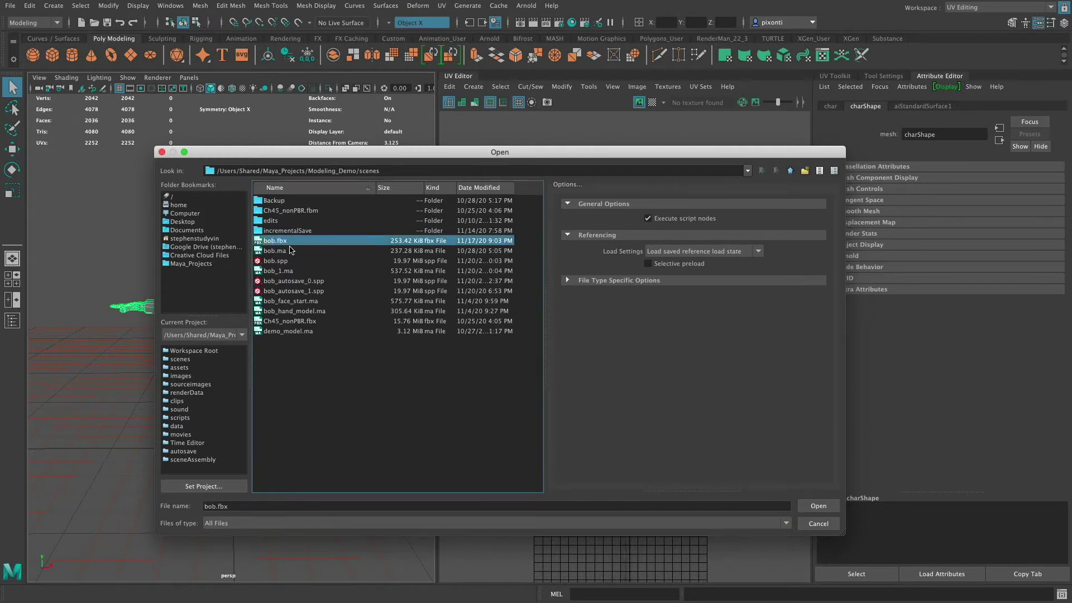
{"action": "left_click", "coordinate": [818, 506]}
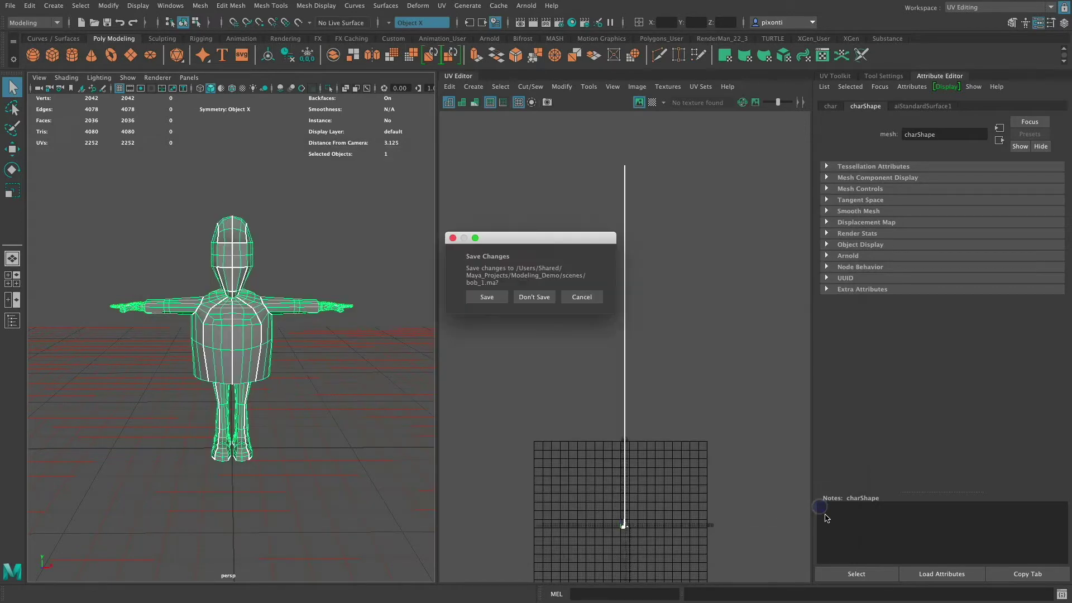
{"action": "left_click", "coordinate": [534, 297]}
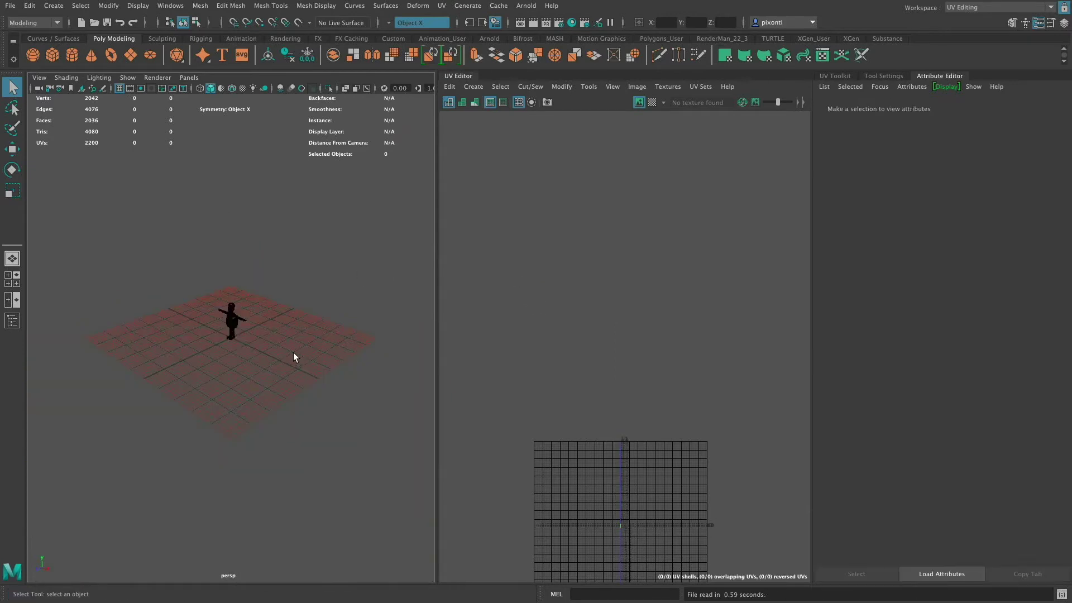
Select the imported character and frame both its mesh in the perspective view and its UV shell in the UV Editor
{"action": "left_click", "coordinate": [233, 319]}
{"action": "key", "text": "f"}
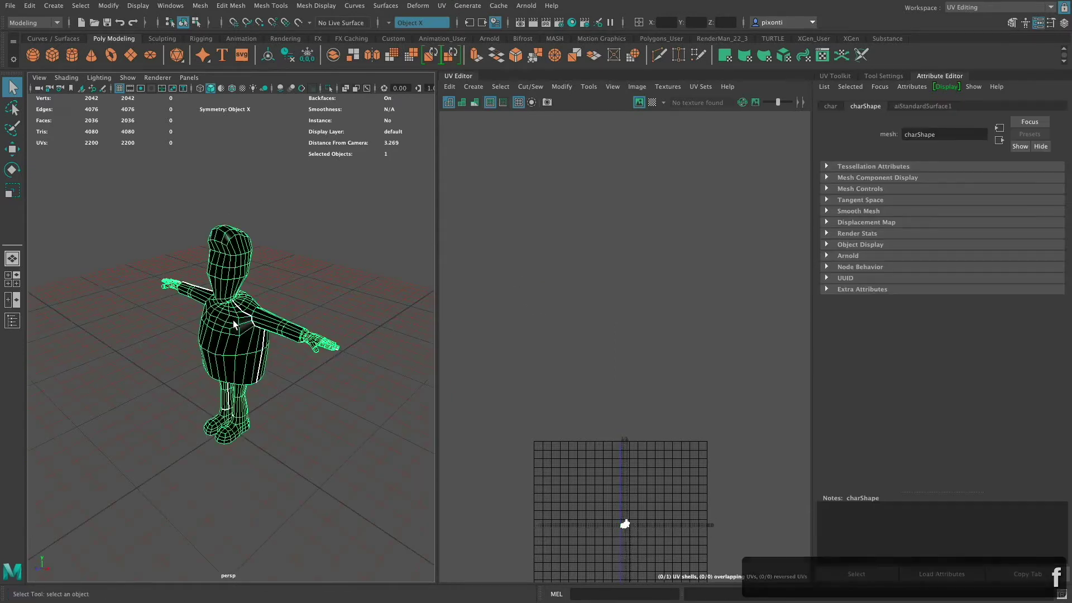
{"action": "mouse_move", "coordinate": [308, 351]}
{"action": "left_mouse_down", "text": "alt"}
{"action": "mouse_move", "coordinate": [316, 333]}
{"action": "mouse_move", "coordinate": [316, 352]}
{"action": "left_mouse_up", "text": "alt"}
{"action": "right_click_drag", "start_coordinate": [316, 352], "coordinate": [575, 274], "text": "alt"}
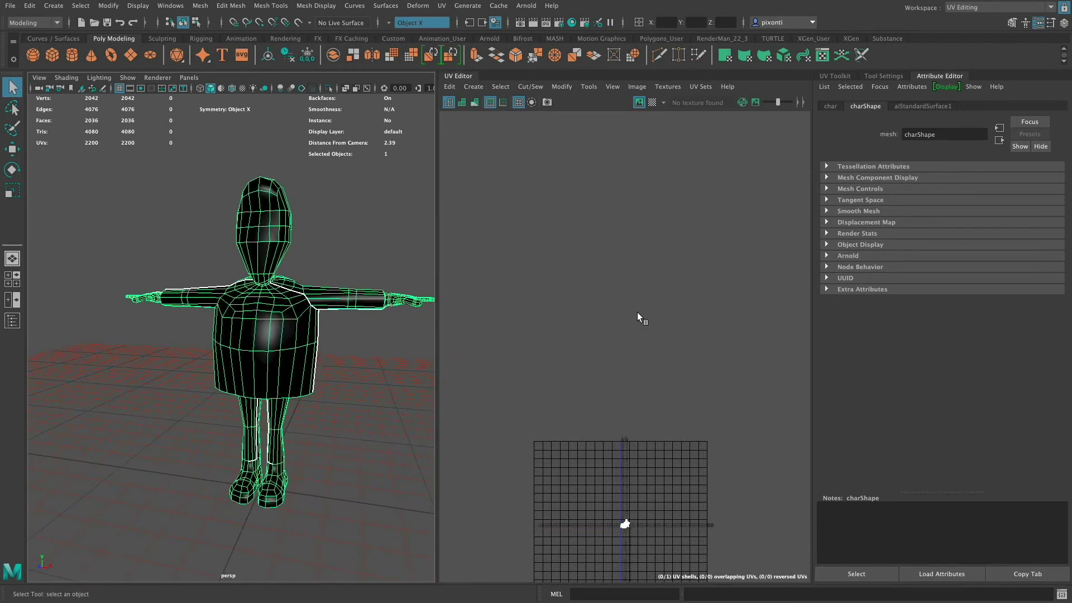
{"action": "key", "text": "f"}
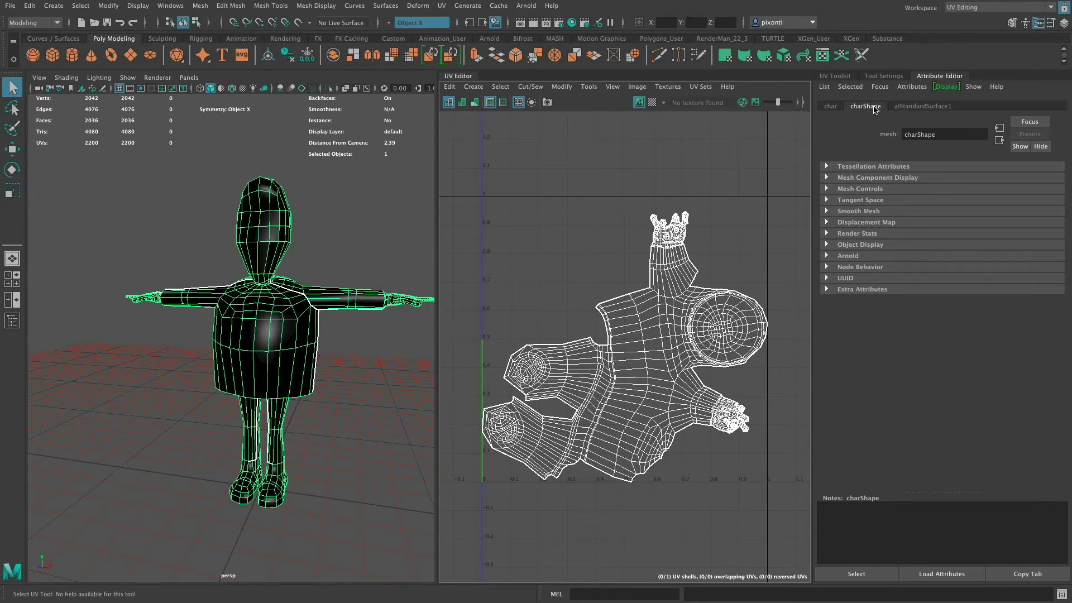
Change the character's material type from Phong to Ai Standard Surface
{"action": "left_click", "coordinate": [926, 106]}
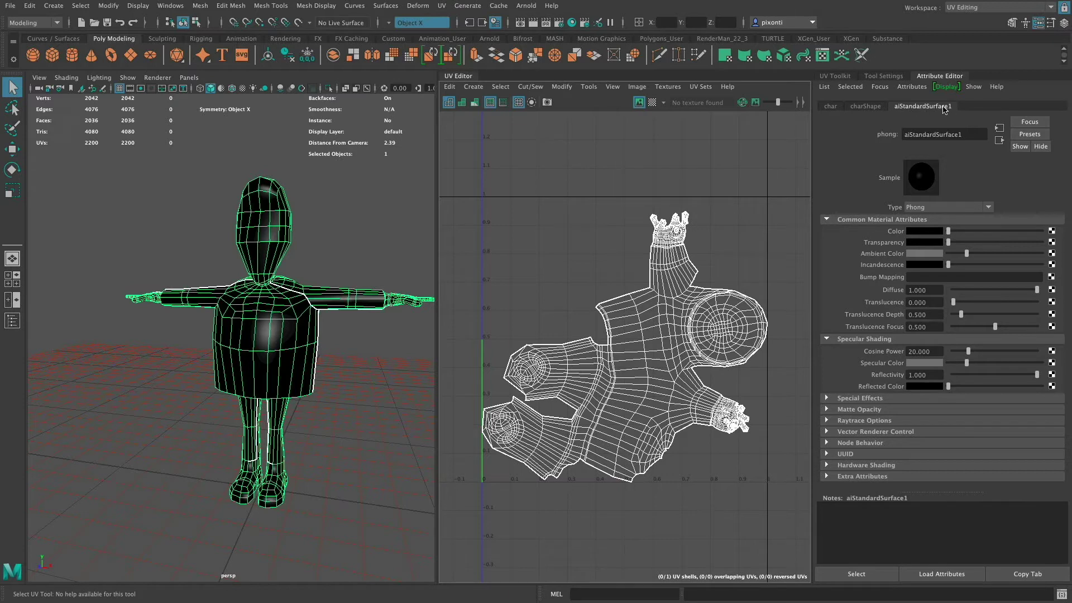
{"action": "left_click_drag", "start_coordinate": [971, 135], "coordinate": [896, 136]}
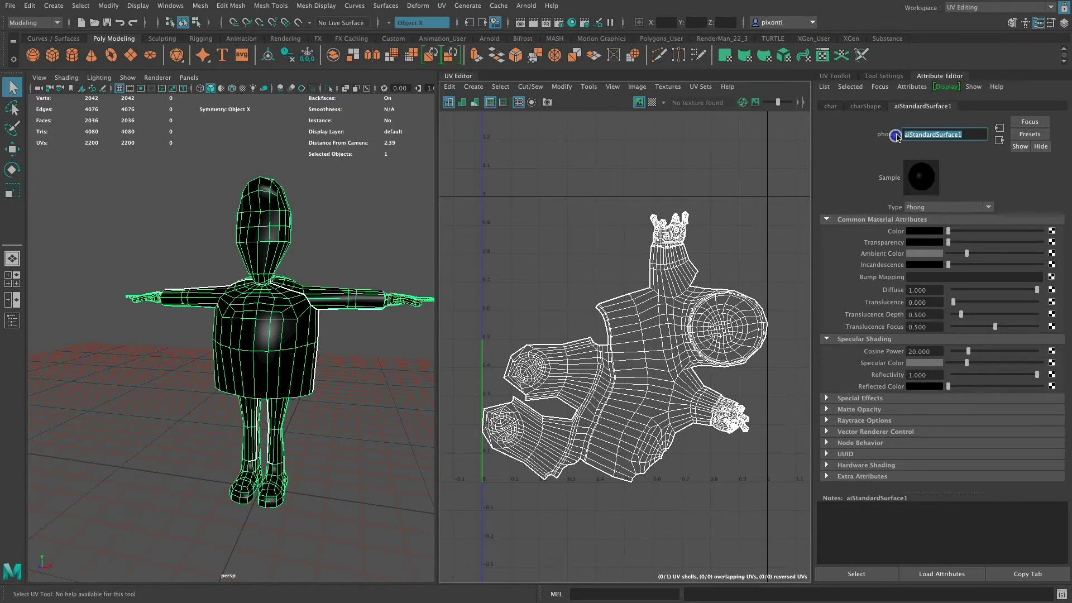
{"action": "left_click", "coordinate": [942, 207]}
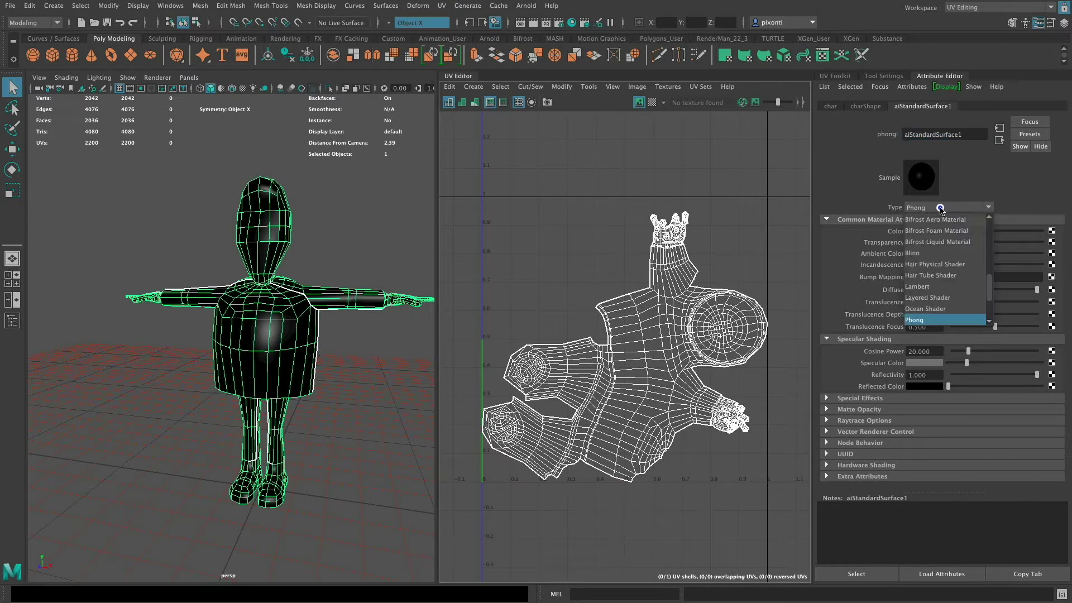
{"action": "left_click_drag", "start_coordinate": [988, 282], "coordinate": [988, 254]}
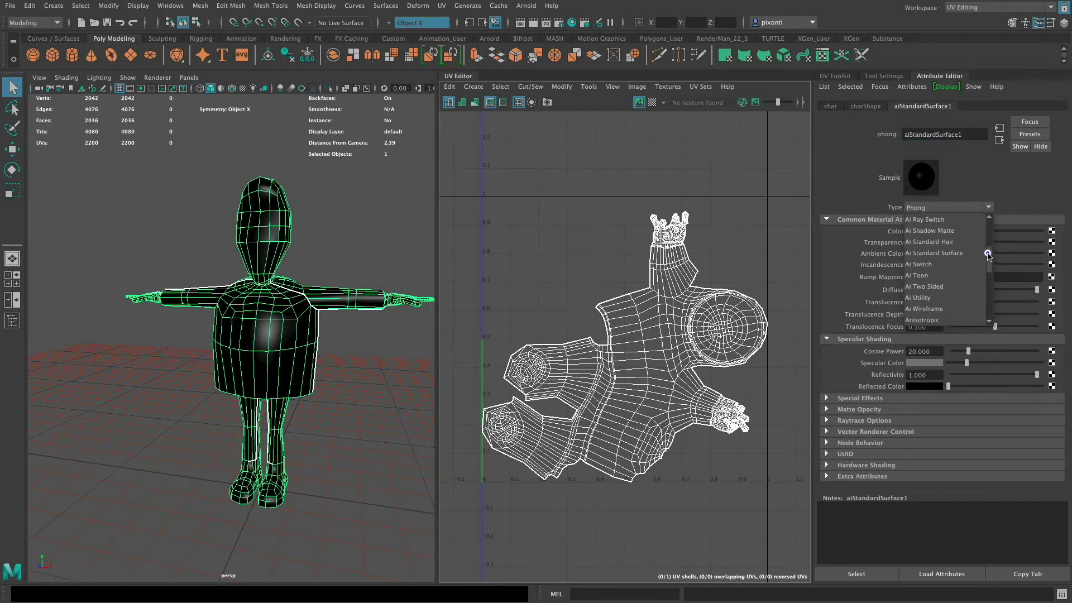
{"action": "left_click", "coordinate": [953, 254]}
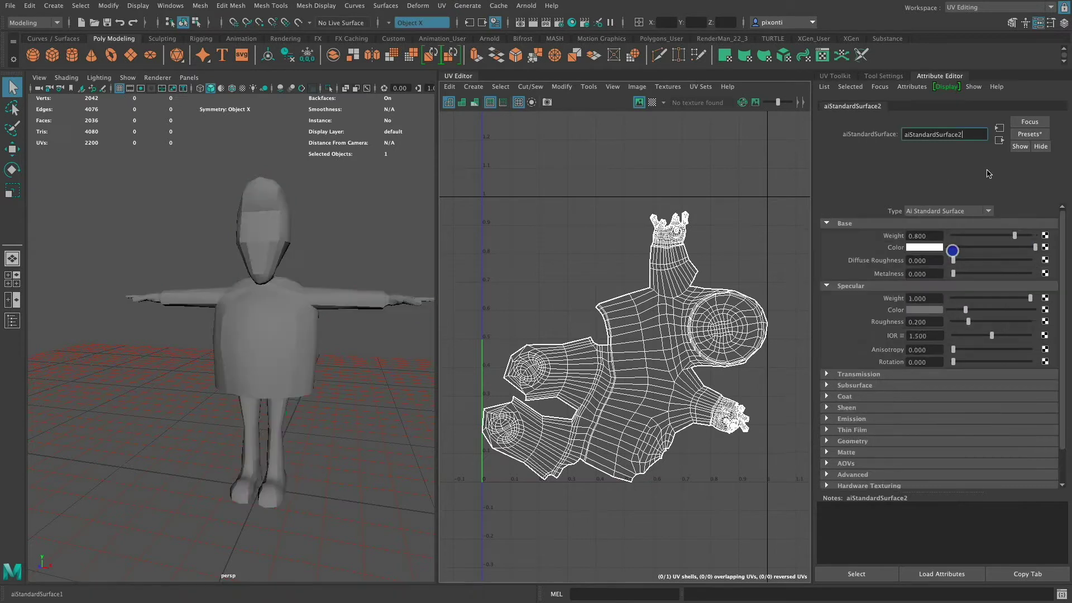
Reselect the character mesh and display the attributes of its Ai Standard Surface material
{"action": "left_click_drag", "start_coordinate": [973, 135], "coordinate": [908, 139]}
{"action": "left_click", "coordinate": [970, 133]}
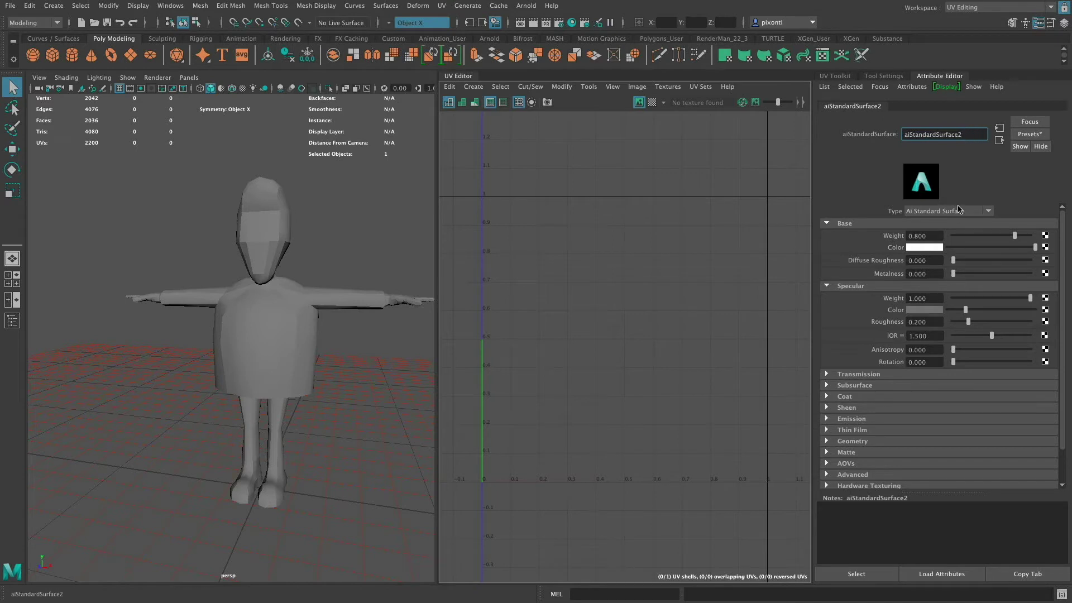
{"action": "left_click_drag", "start_coordinate": [972, 134], "coordinate": [899, 132]}
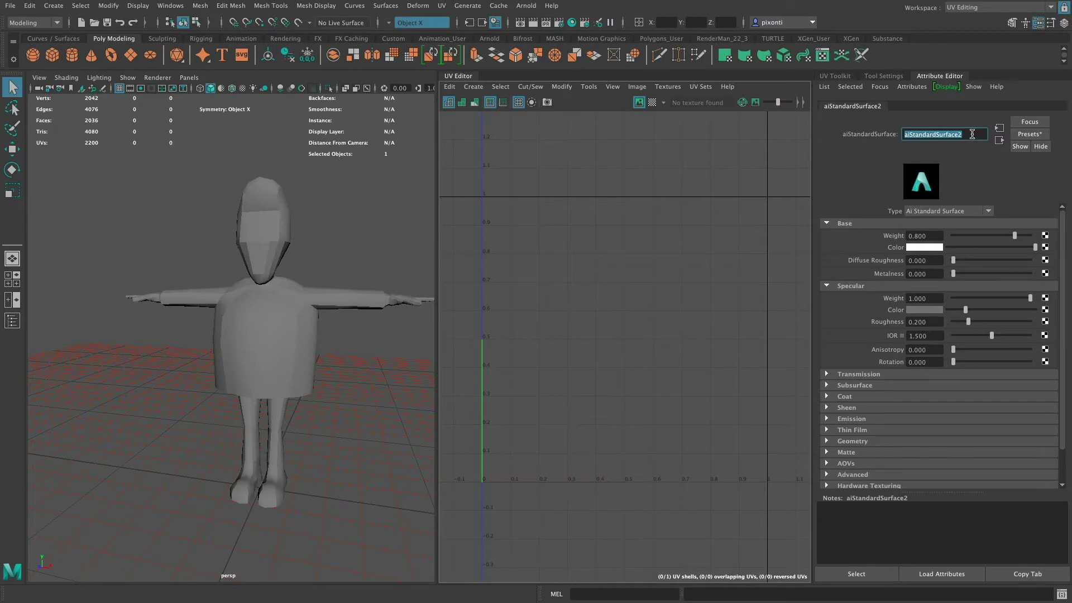
{"action": "left_click", "coordinate": [296, 314]}
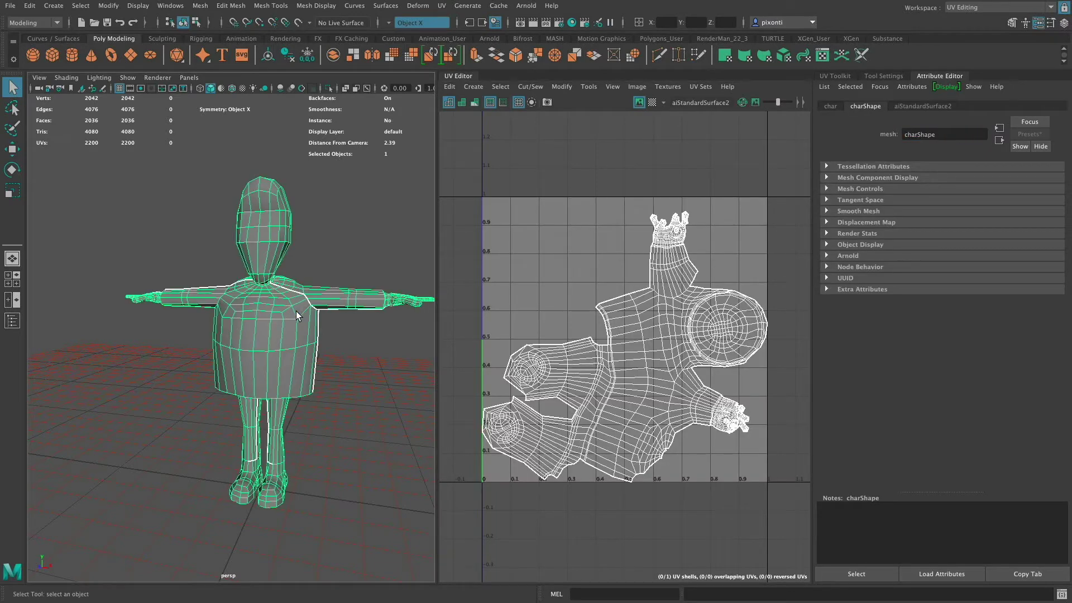
{"action": "left_click", "coordinate": [926, 106]}
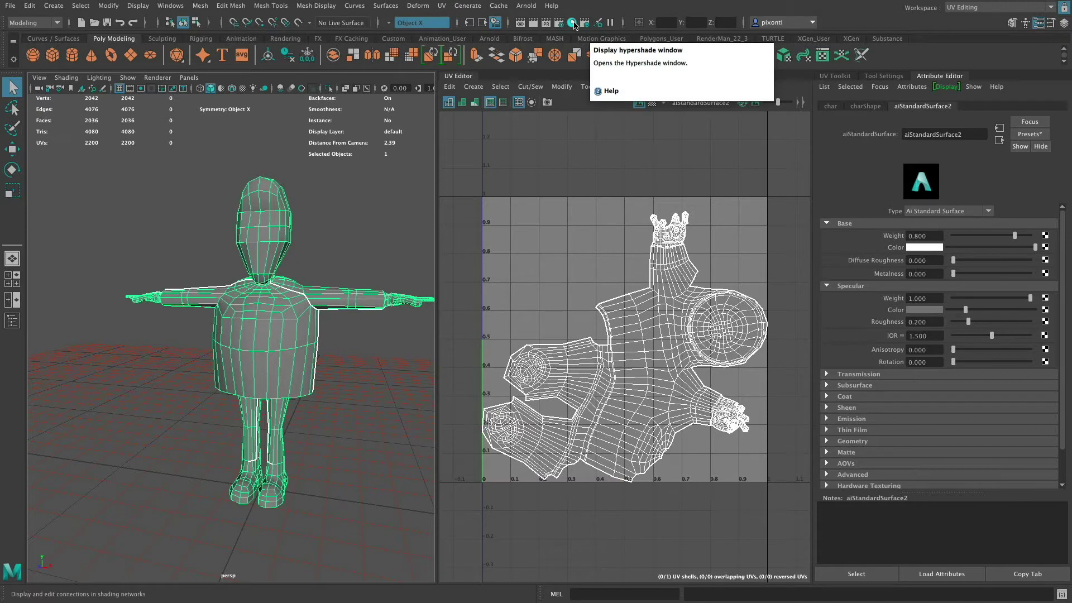
Open Hypershade and graph the input and output connections of the character's Ai Standard Surface material
{"action": "left_click", "coordinate": [178, 6]}
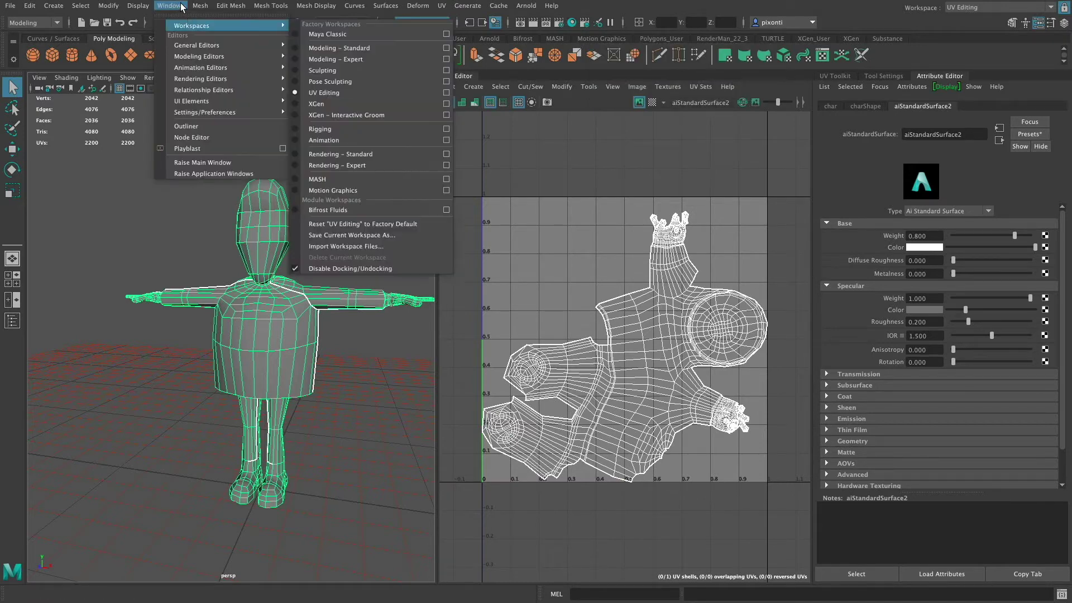
{"action": "mouse_move", "coordinate": [215, 80]}
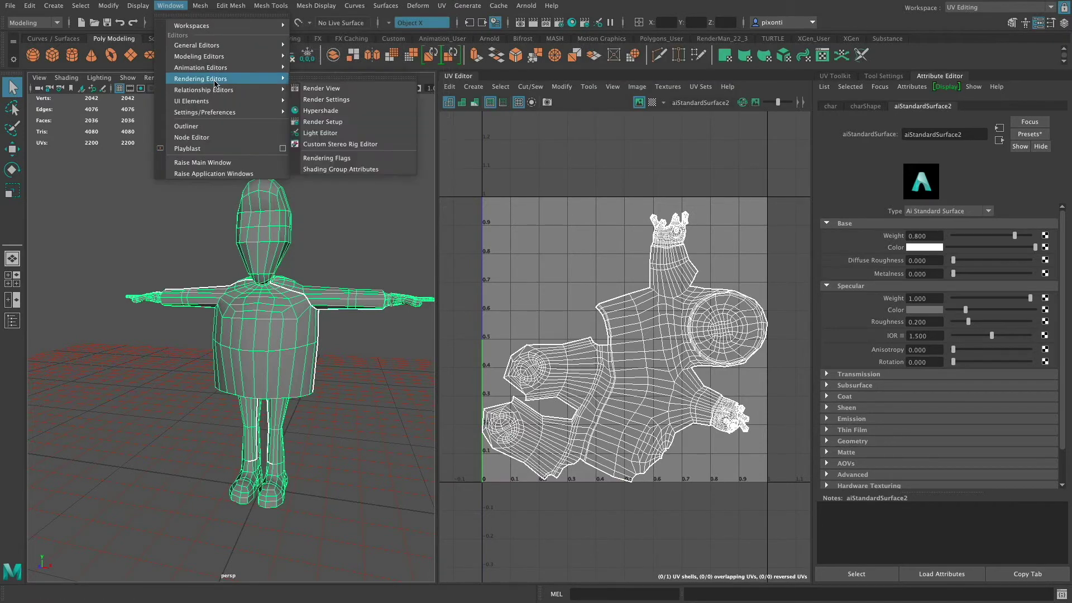
{"action": "left_click", "coordinate": [341, 110]}
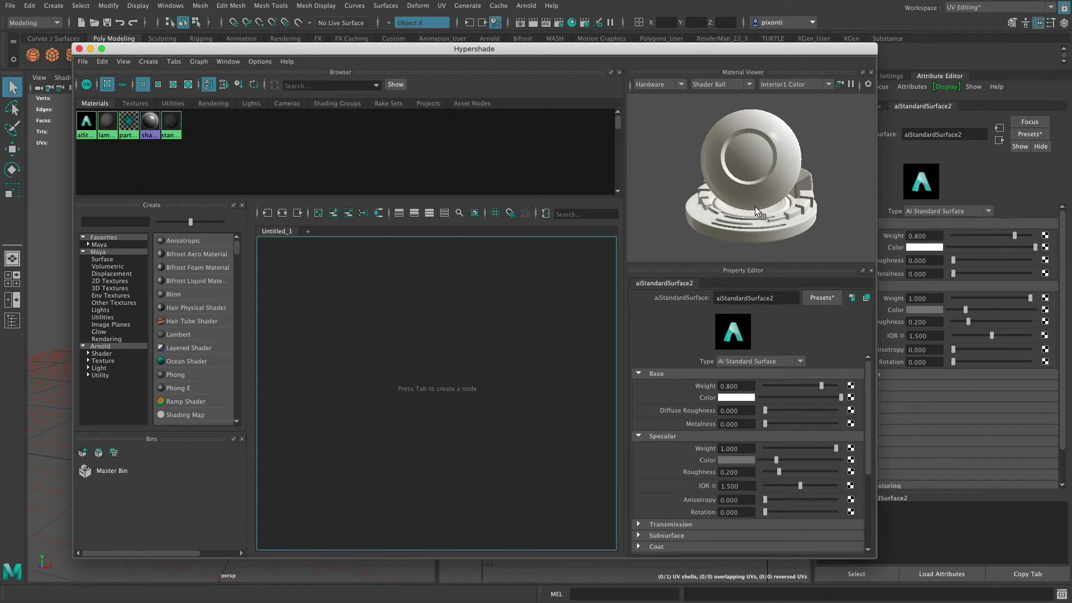
{"action": "left_click", "coordinate": [135, 104]}
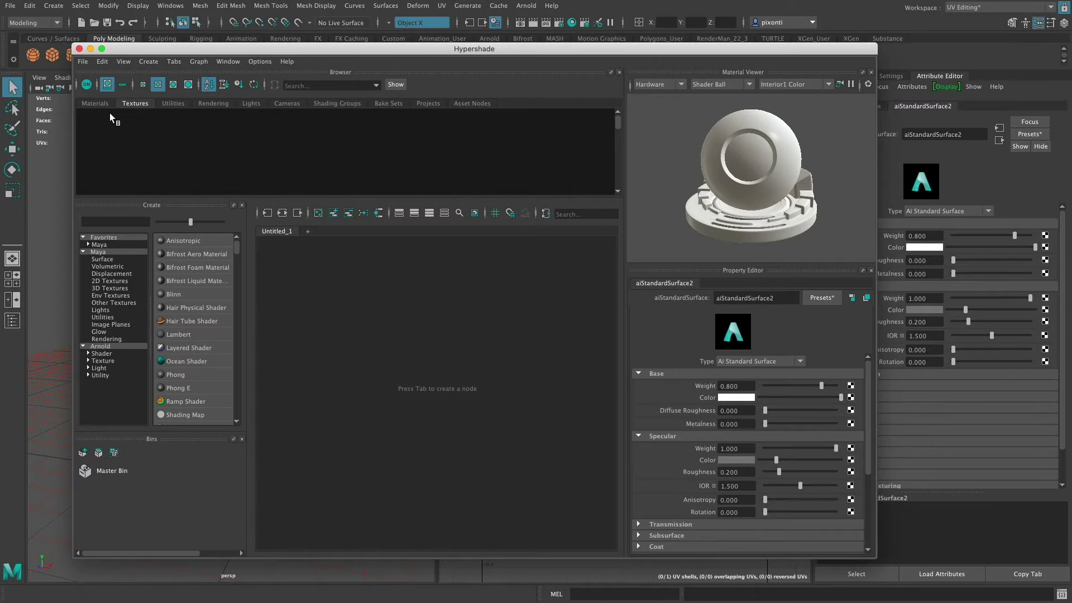
{"action": "left_click", "coordinate": [95, 103]}
{"action": "left_click", "coordinate": [88, 126]}
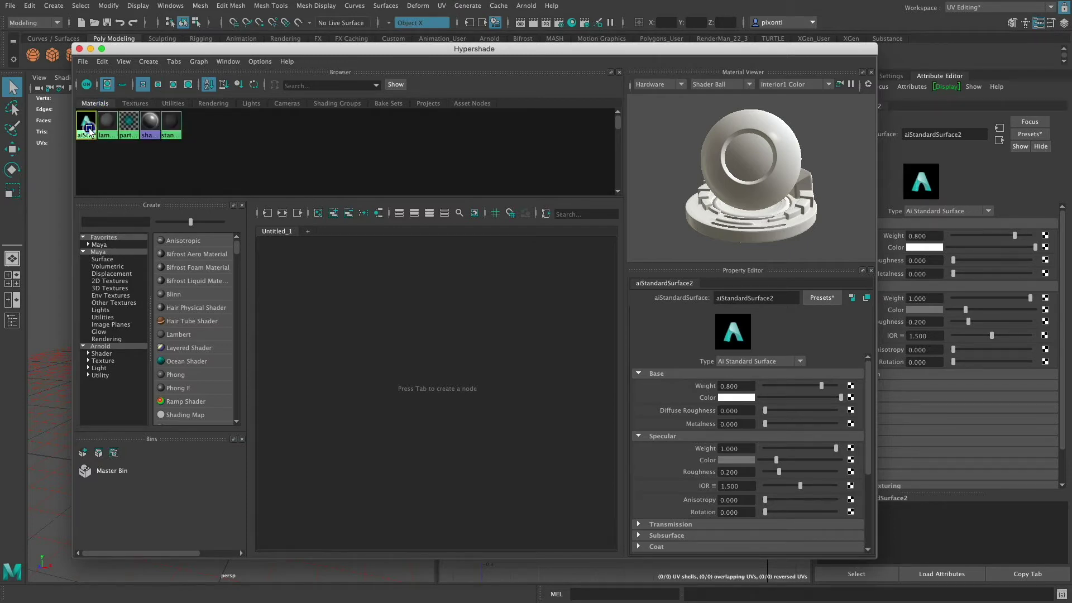
{"action": "left_click", "coordinate": [282, 212]}
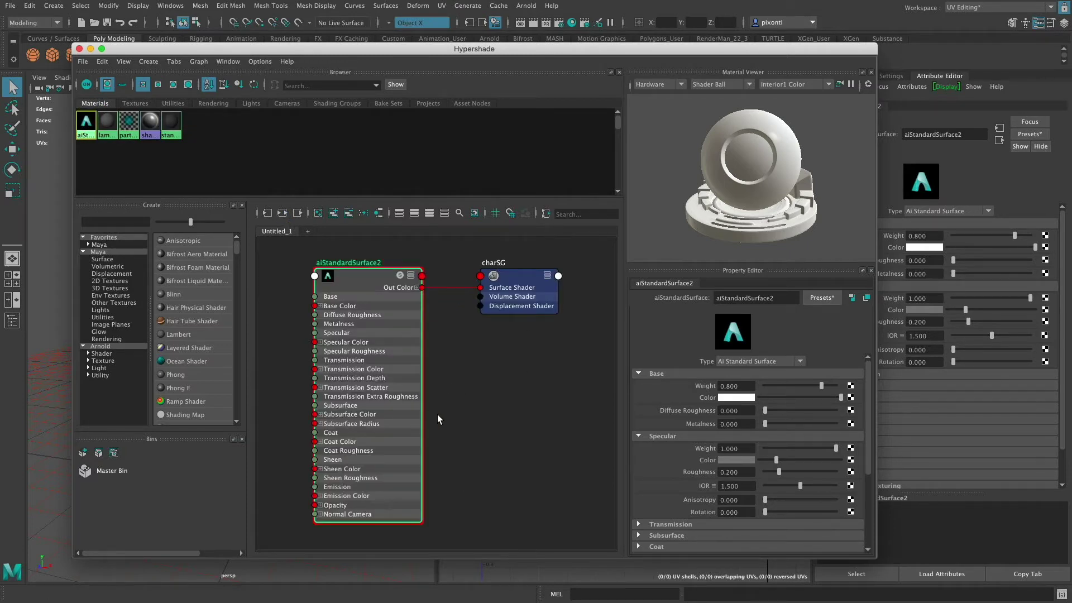
Reposition the material and charSG nodes in the work area, and graph the material's connections again
{"action": "left_click", "coordinate": [514, 279]}
{"action": "left_click_drag", "start_coordinate": [521, 275], "coordinate": [515, 283]}
{"action": "left_click_drag", "start_coordinate": [358, 280], "coordinate": [379, 279]}
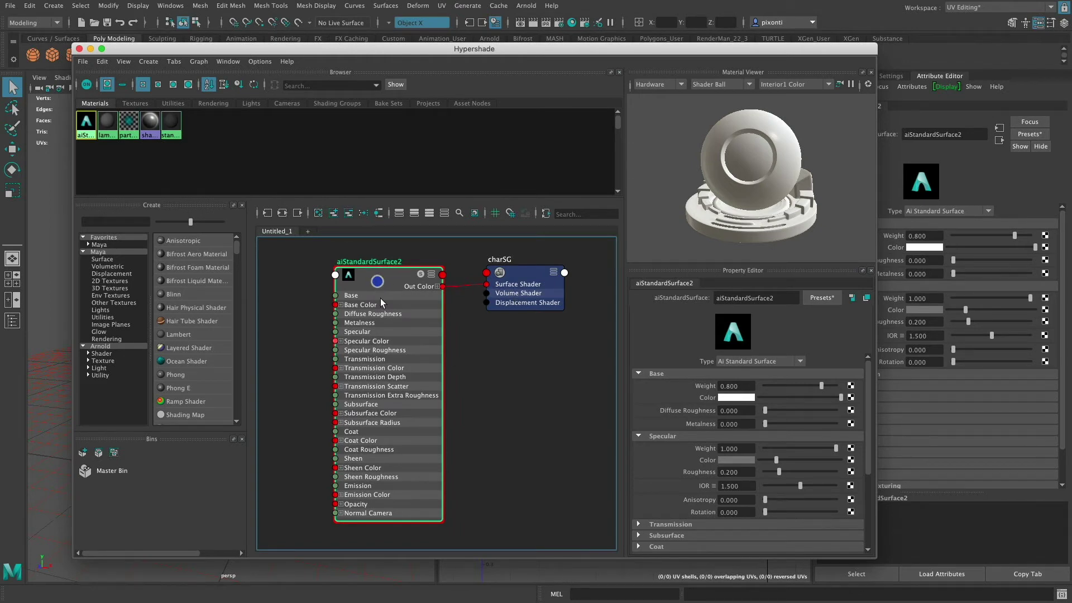
{"action": "left_click", "coordinate": [282, 213]}
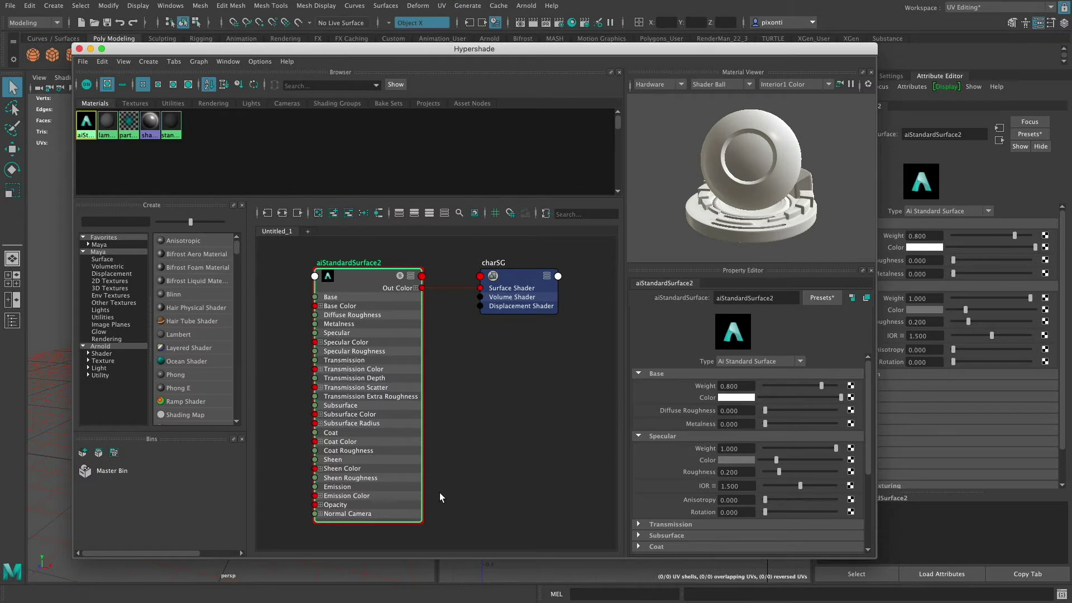
{"action": "scroll", "coordinate": [866, 387], "scroll_direction": "down", "scroll_amount": 1}
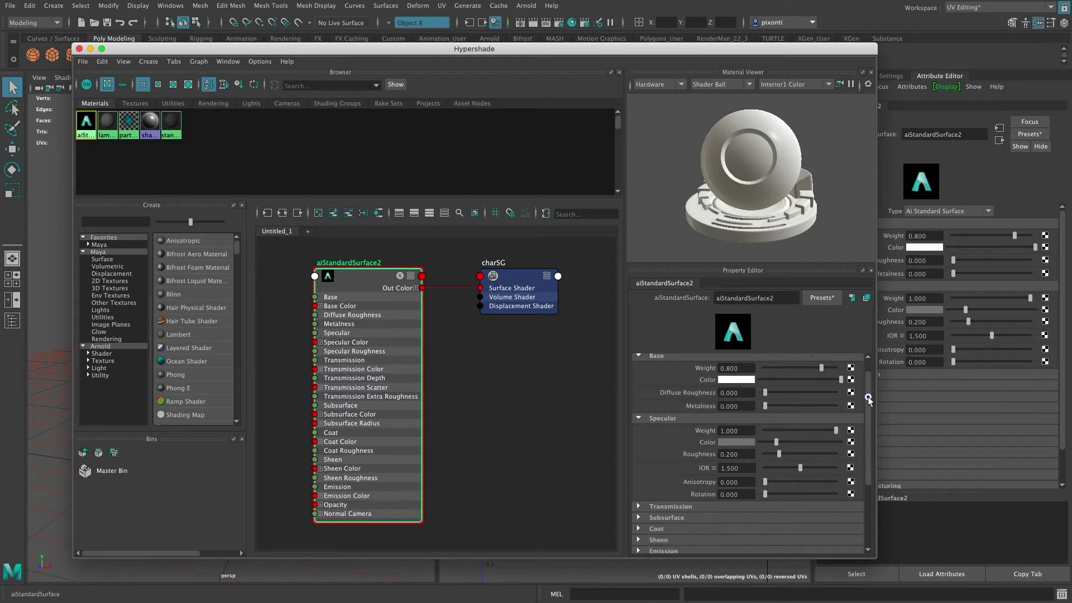
{"action": "scroll", "coordinate": [867, 387], "scroll_direction": "up", "scroll_amount": 1}
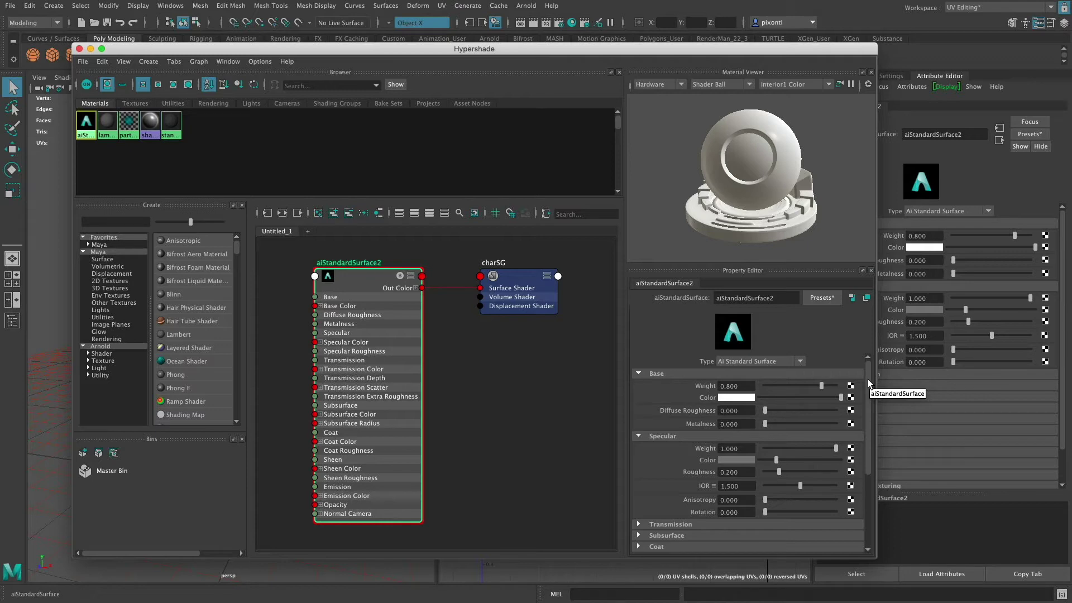
Connect a new File texture node to the Base Color of the aiStandardSurface2 material
{"action": "left_click", "coordinate": [364, 276]}
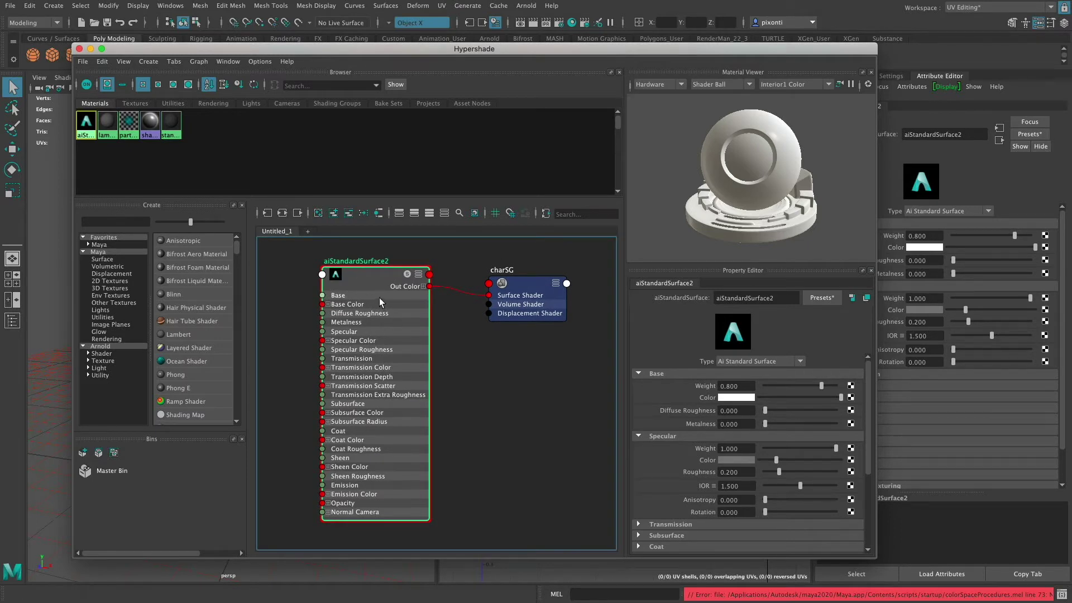
{"action": "left_click", "coordinate": [851, 397]}
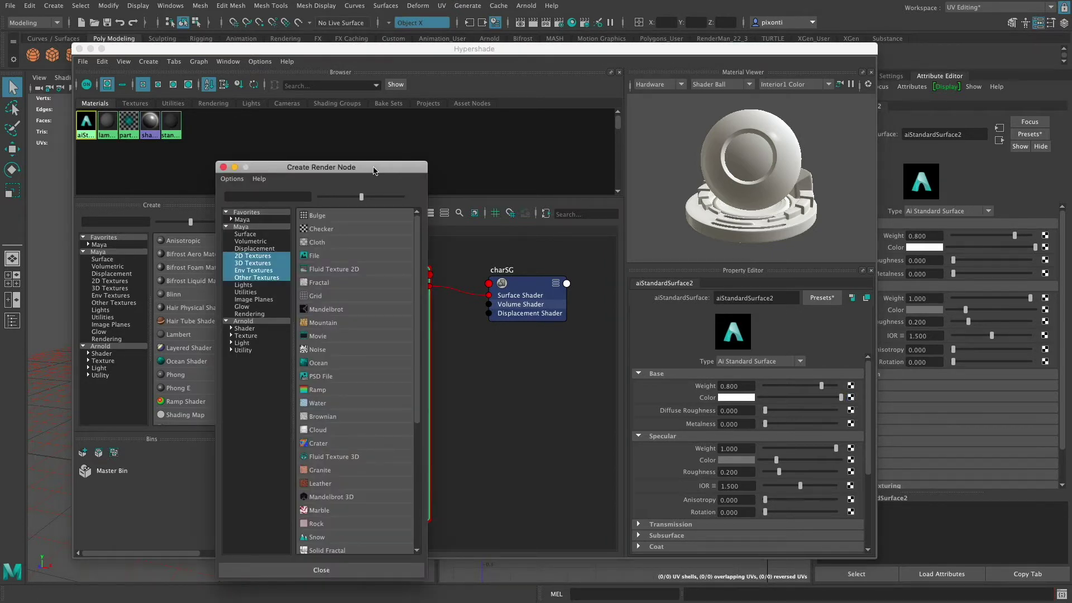
{"action": "left_click", "coordinate": [324, 255]}
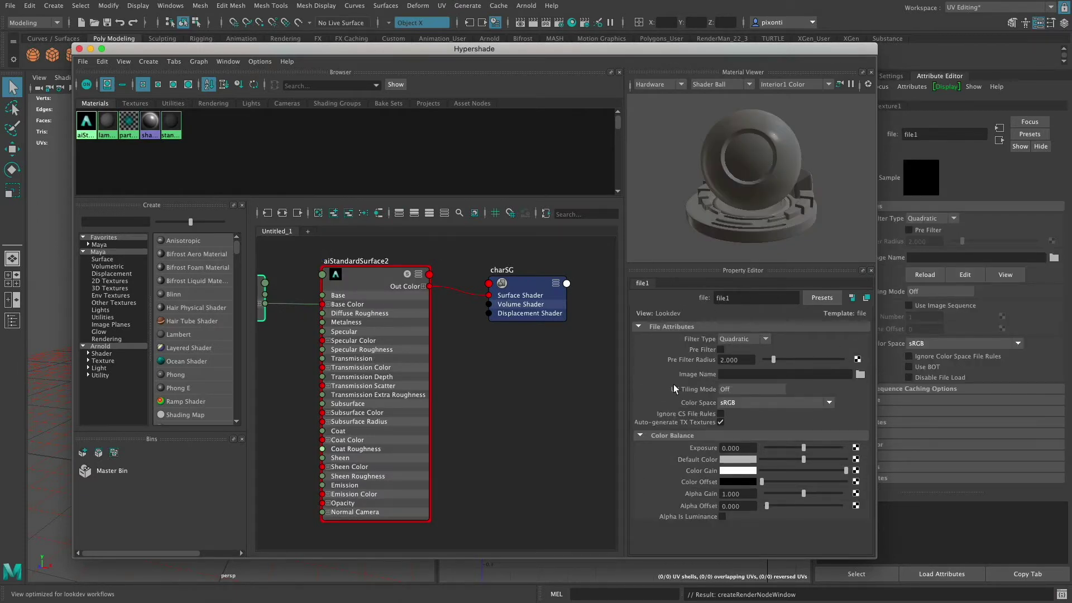
Load bob_aiStandardSurface1_BaseColor.png from the project's sourceimages folder as the image of the file1 texture node
{"action": "left_click", "coordinate": [861, 375]}
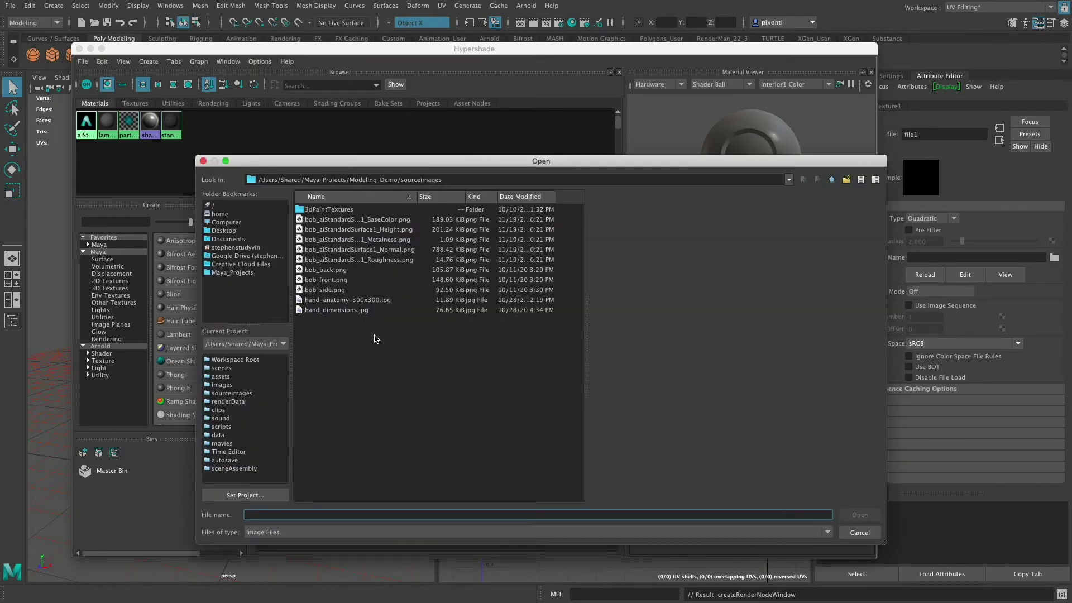
{"action": "double_click", "coordinate": [442, 180]}
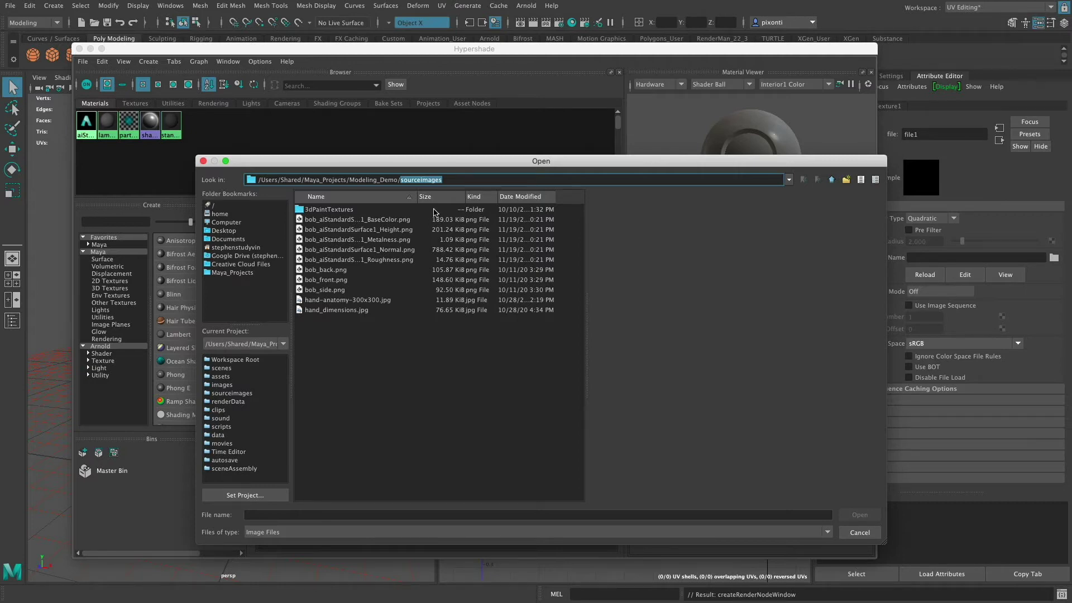
{"action": "left_click", "coordinate": [390, 221]}
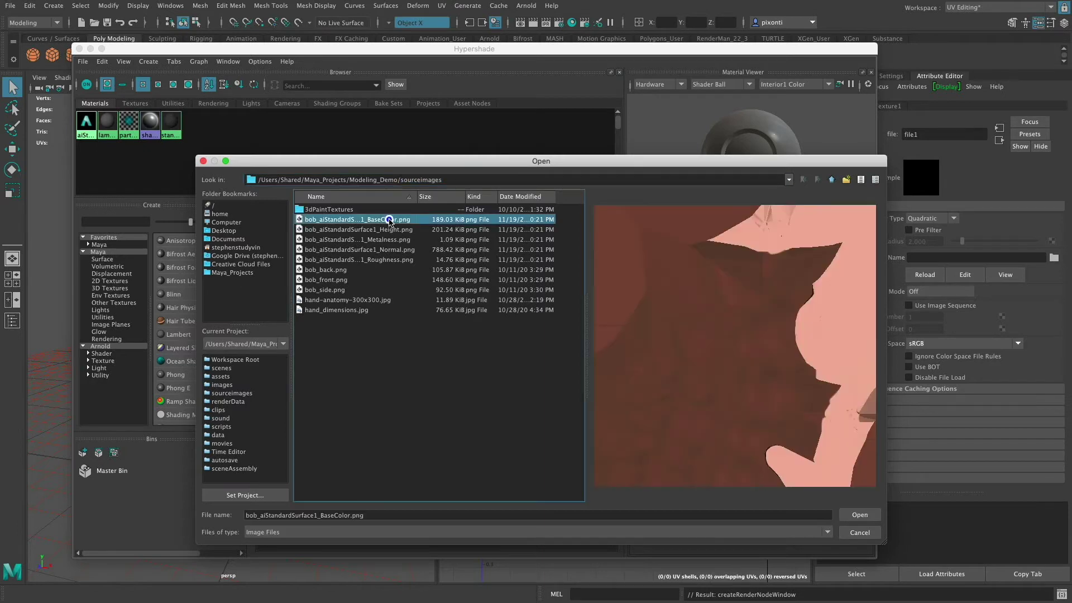
{"action": "left_click_drag", "start_coordinate": [839, 162], "coordinate": [780, 163]}
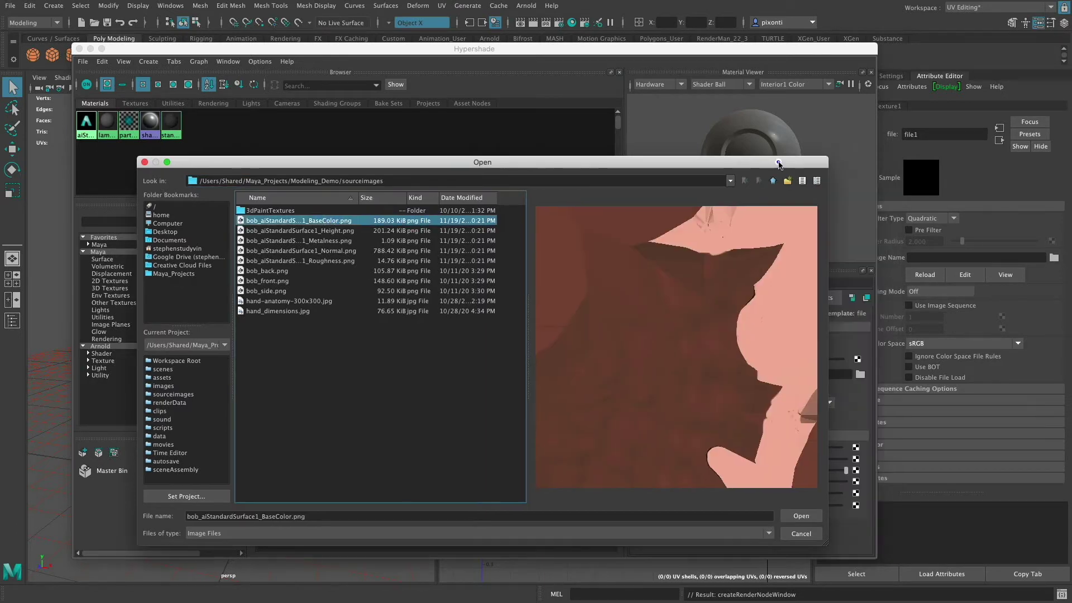
{"action": "left_click", "coordinate": [800, 517]}
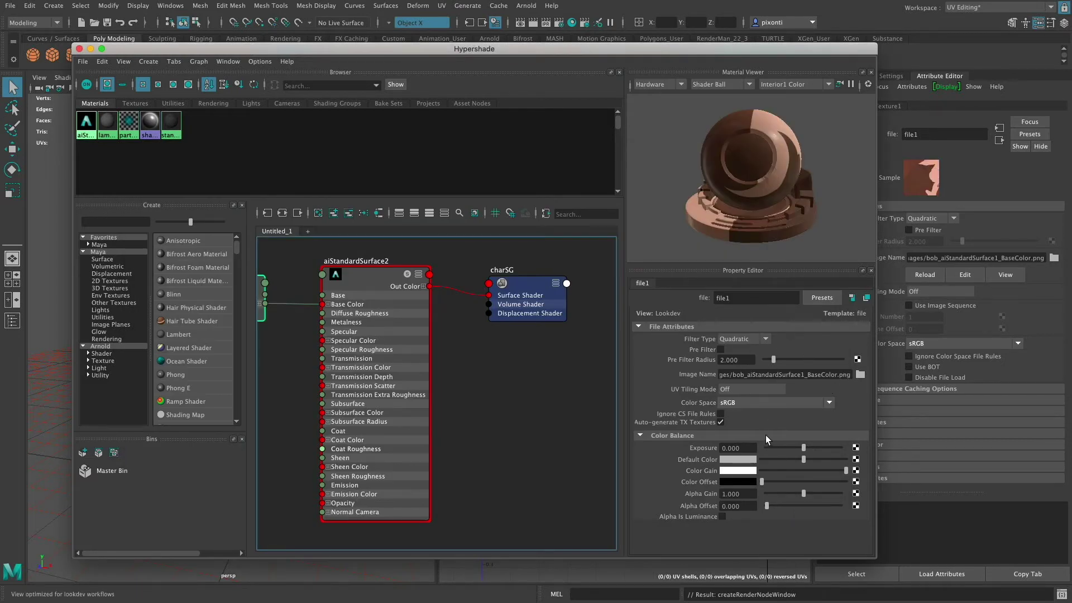
Move Hypershade out of the way and turn on textured display in the viewport to inspect the base color on the character
{"action": "left_click", "coordinate": [357, 283]}
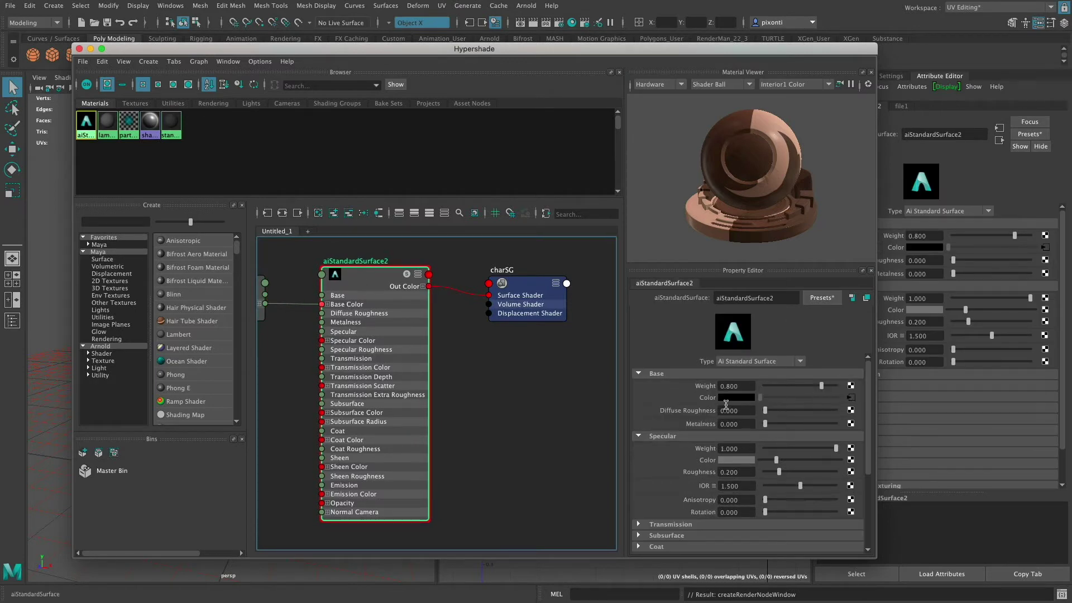
{"action": "left_click_drag", "start_coordinate": [595, 49], "coordinate": [590, 472]}
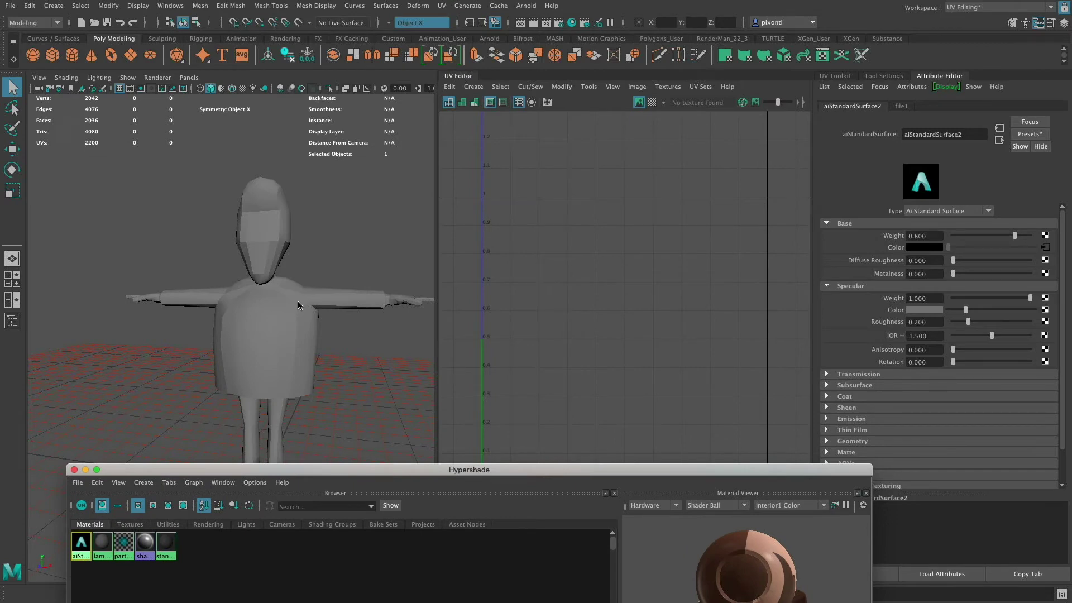
{"action": "left_click", "coordinate": [297, 317]}
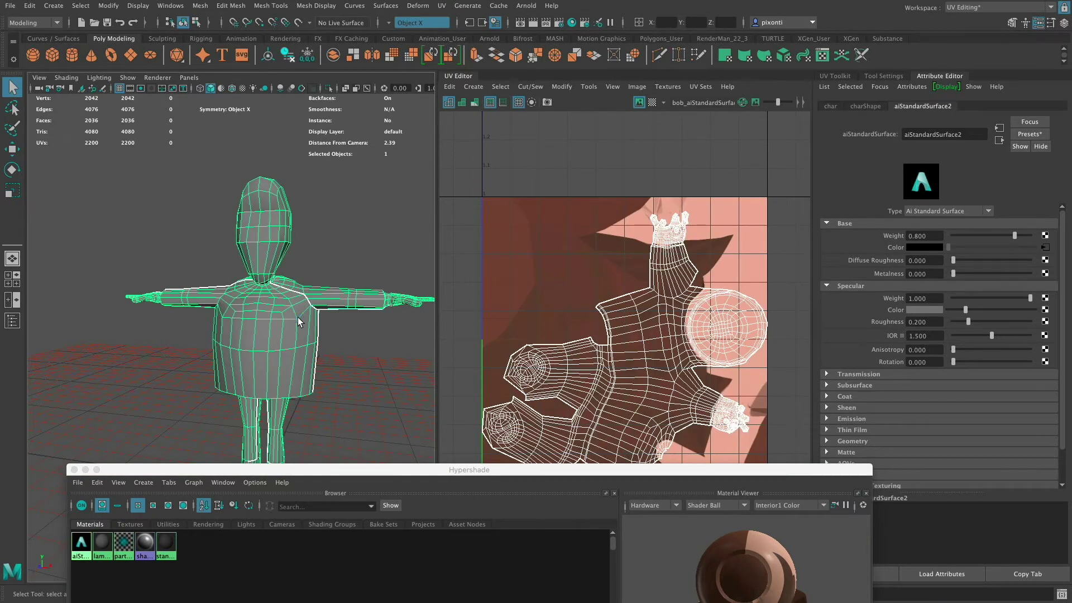
{"action": "key", "text": "6"}
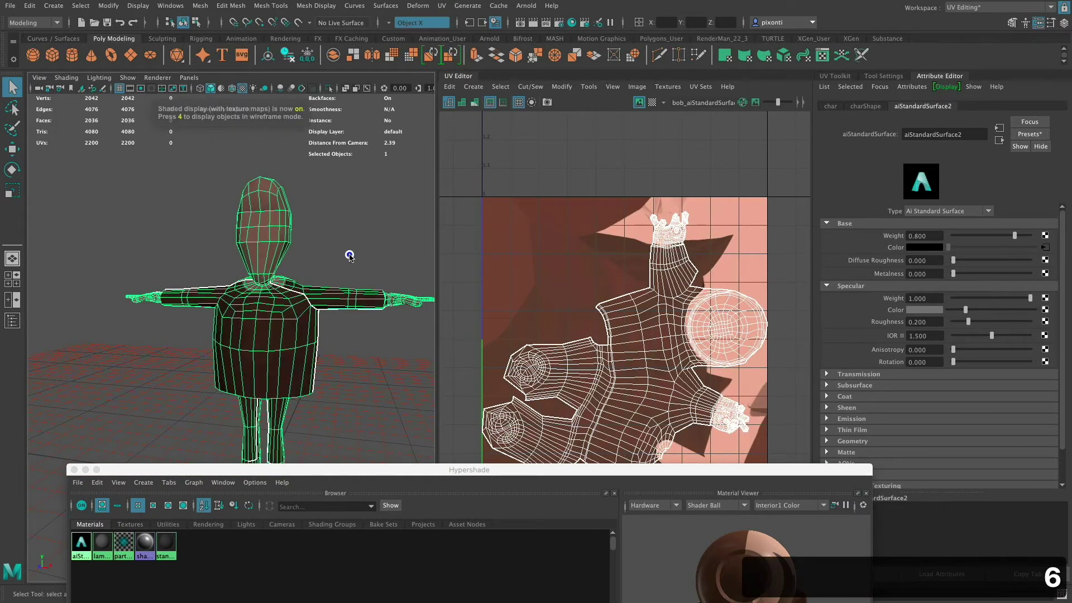
{"action": "left_click", "coordinate": [336, 349]}
{"action": "mouse_move", "coordinate": [314, 337]}
{"action": "left_mouse_down", "text": "alt"}
{"action": "mouse_move", "coordinate": [359, 337]}
{"action": "mouse_move", "coordinate": [370, 378]}
{"action": "mouse_move", "coordinate": [321, 354]}
{"action": "mouse_move", "coordinate": [292, 306]}
{"action": "left_mouse_up", "text": "alt"}
{"action": "right_click_drag", "start_coordinate": [287, 303], "coordinate": [349, 310], "text": "alt"}
Bring Hypershade back up and connect a new File texture to the Bump Mapping attribute in the Geometry section of aiStandardSurface2
{"action": "left_click_drag", "start_coordinate": [551, 473], "coordinate": [548, 107]}
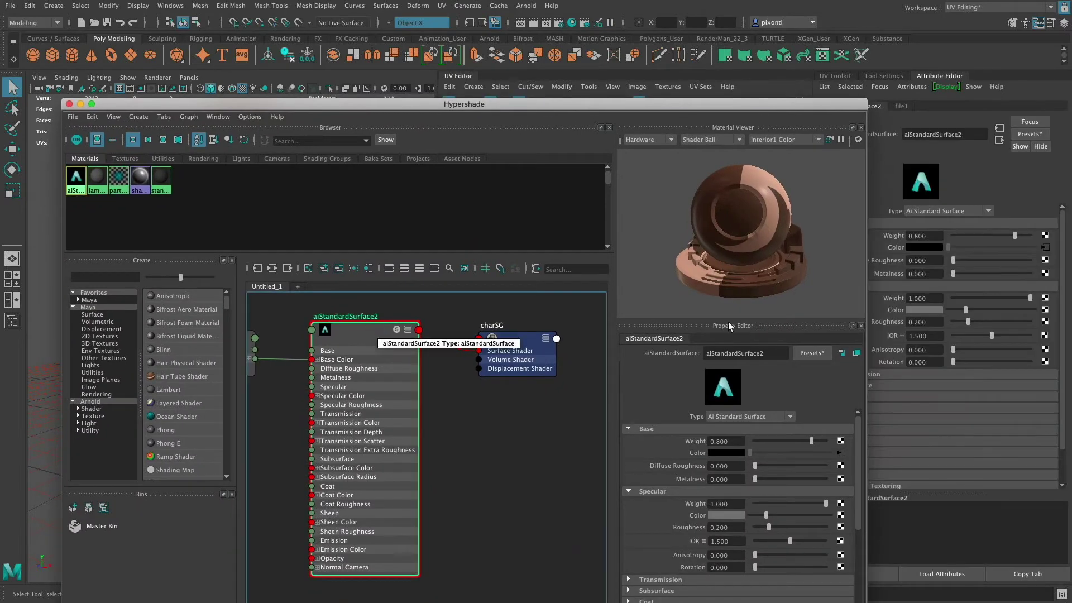
{"action": "left_click_drag", "start_coordinate": [687, 105], "coordinate": [688, 85]}
{"action": "left_click_drag", "start_coordinate": [799, 87], "coordinate": [795, 70]}
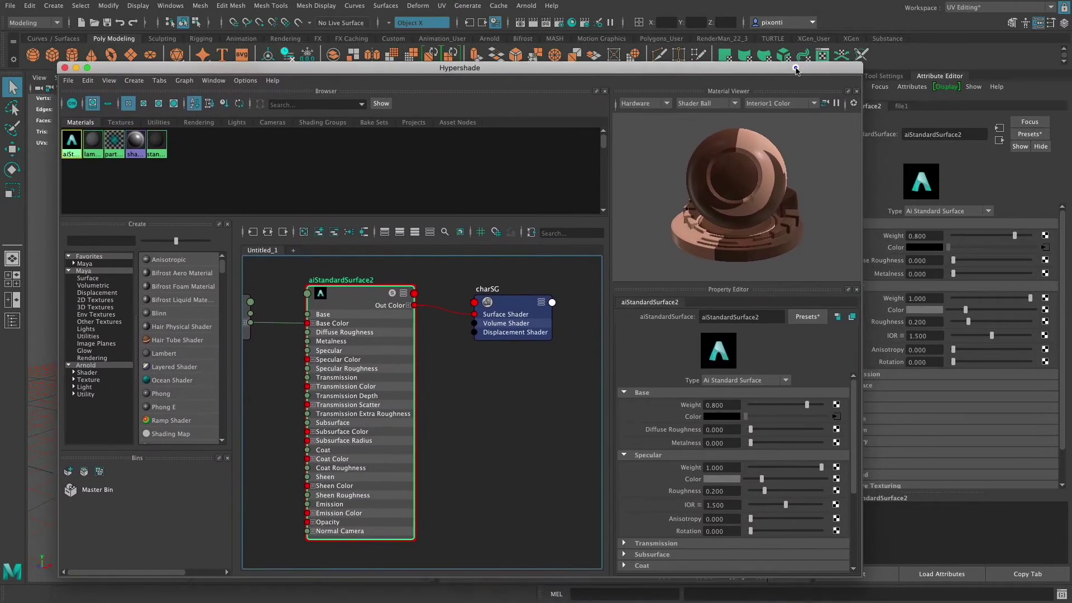
{"action": "left_click_drag", "start_coordinate": [855, 447], "coordinate": [851, 491]}
{"action": "scroll", "coordinate": [851, 491], "scroll_direction": "down", "scroll_amount": 1}
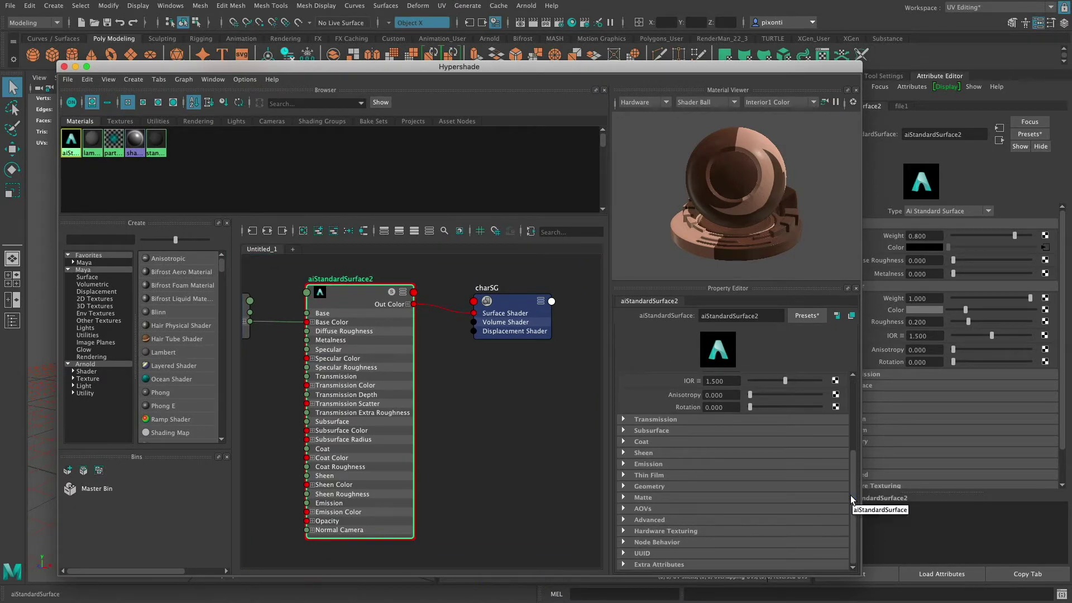
{"action": "left_click", "coordinate": [622, 487]}
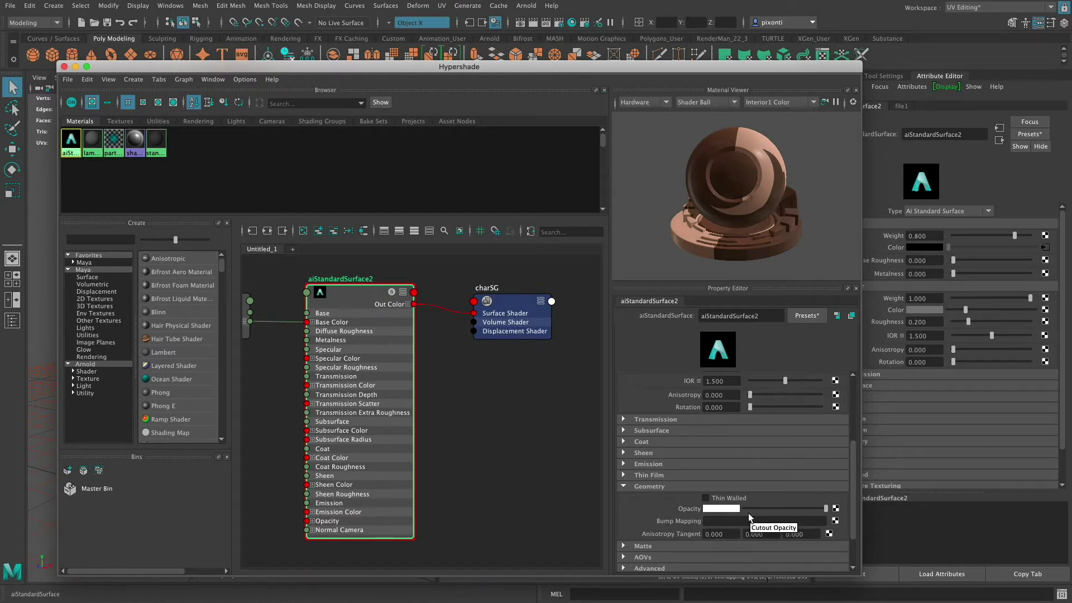
{"action": "left_click", "coordinate": [835, 520]}
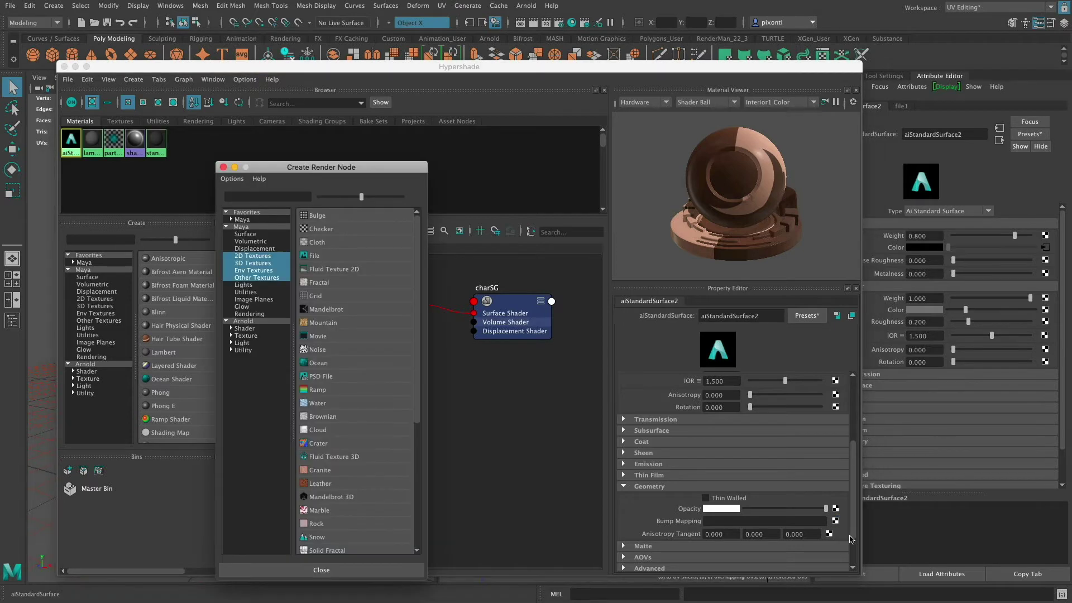
{"action": "left_click", "coordinate": [343, 256]}
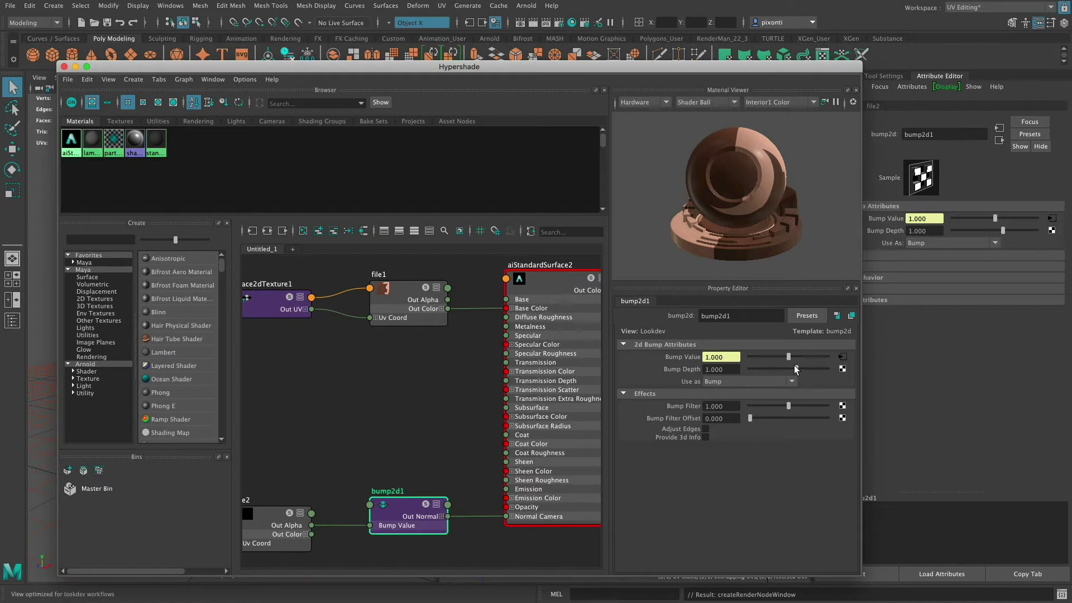
Set the bump2d1 node to be used as Tangent Space Normals, and move the file2 and bump2d1 nodes higher in the graph
{"action": "left_click", "coordinate": [728, 382]}
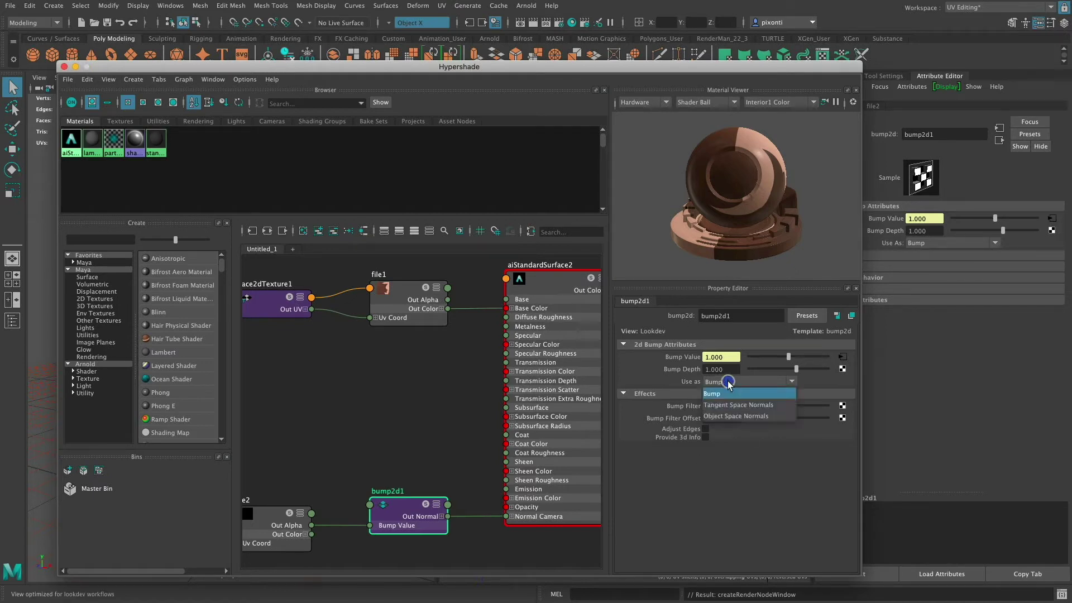
{"action": "left_click", "coordinate": [771, 406]}
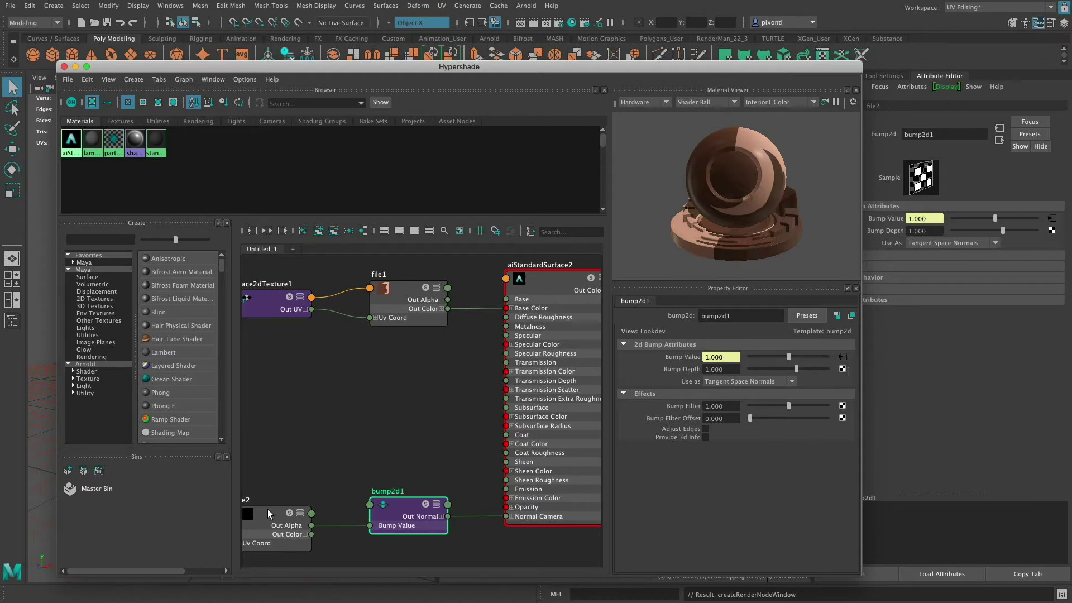
{"action": "left_click_drag", "start_coordinate": [266, 510], "coordinate": [282, 469]}
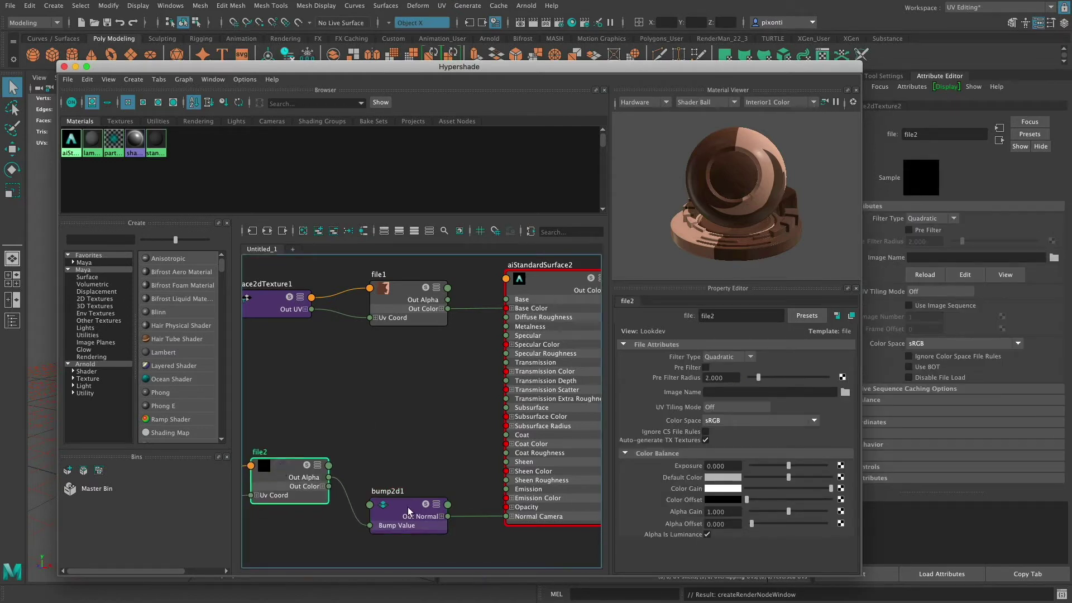
{"action": "left_click_drag", "start_coordinate": [401, 512], "coordinate": [402, 487]}
Review the bump node connections and load bob_aiStandardSurface1_Normal.png as the image of the file2 texture node
{"action": "left_click", "coordinate": [277, 467]}
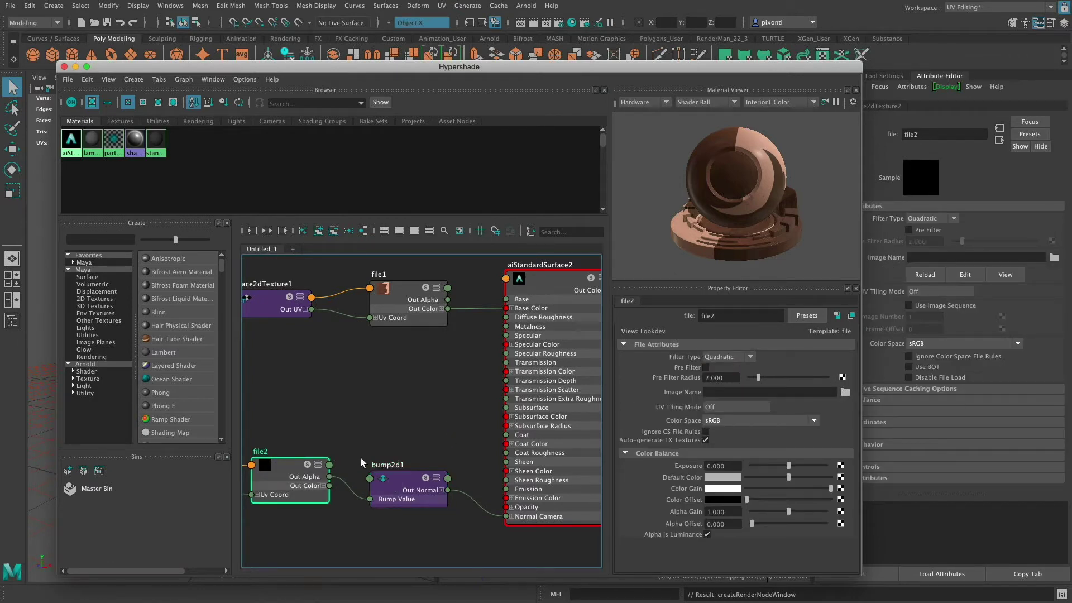
{"action": "left_click", "coordinate": [394, 488]}
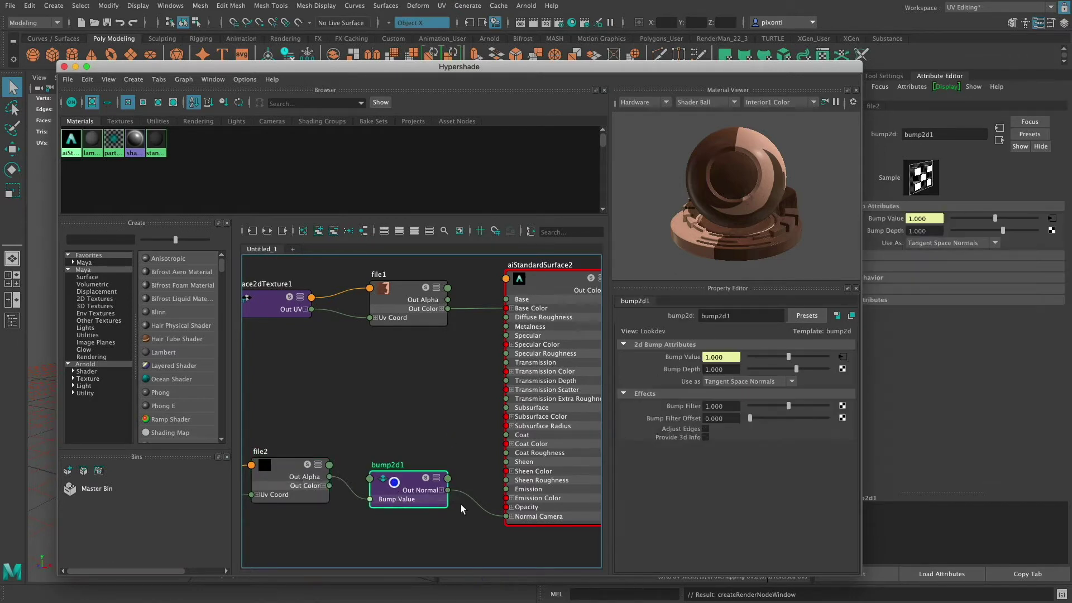
{"action": "left_click", "coordinate": [545, 283]}
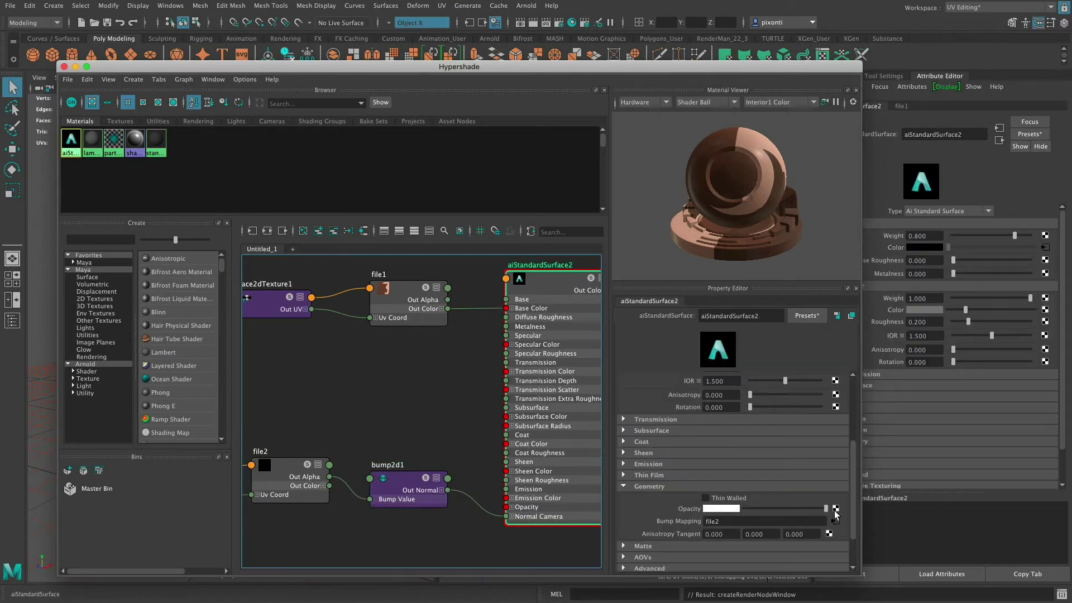
{"action": "left_click", "coordinate": [285, 469]}
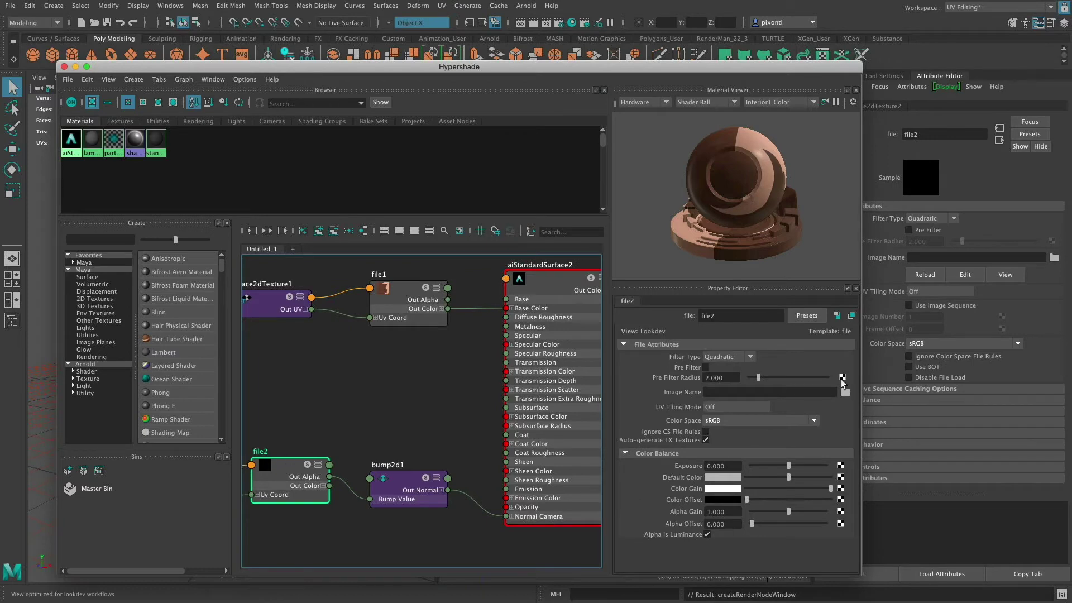
{"action": "left_click", "coordinate": [845, 392]}
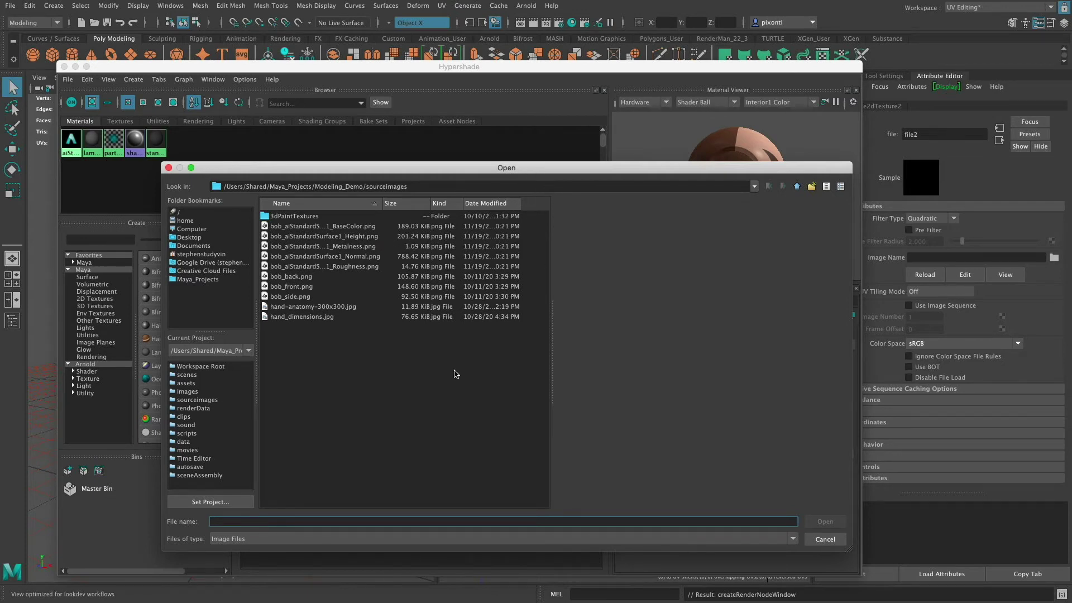
{"action": "left_click", "coordinate": [364, 258]}
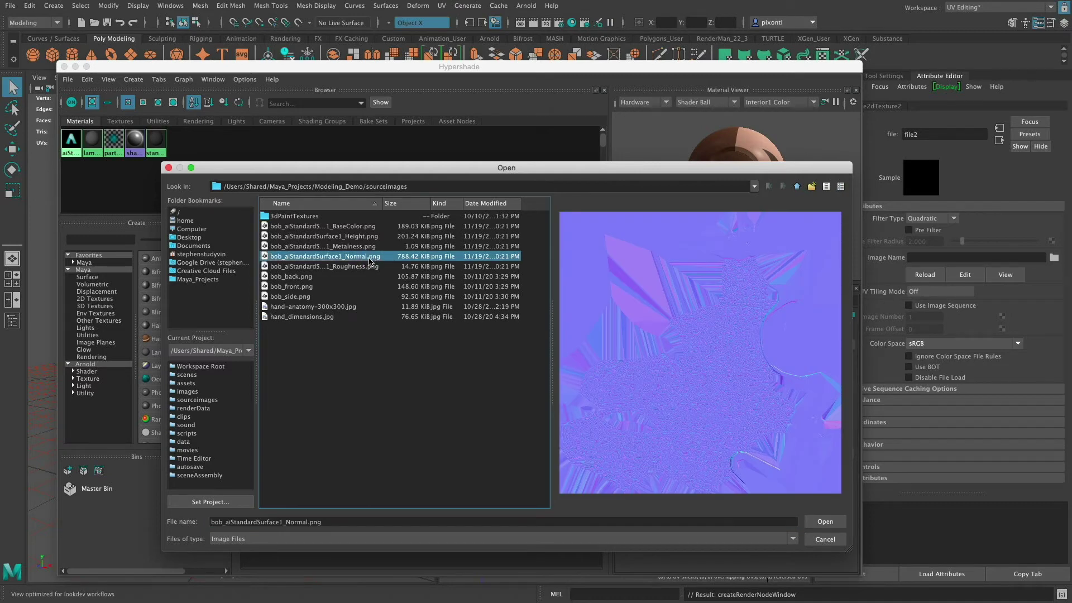
{"action": "left_click", "coordinate": [828, 524]}
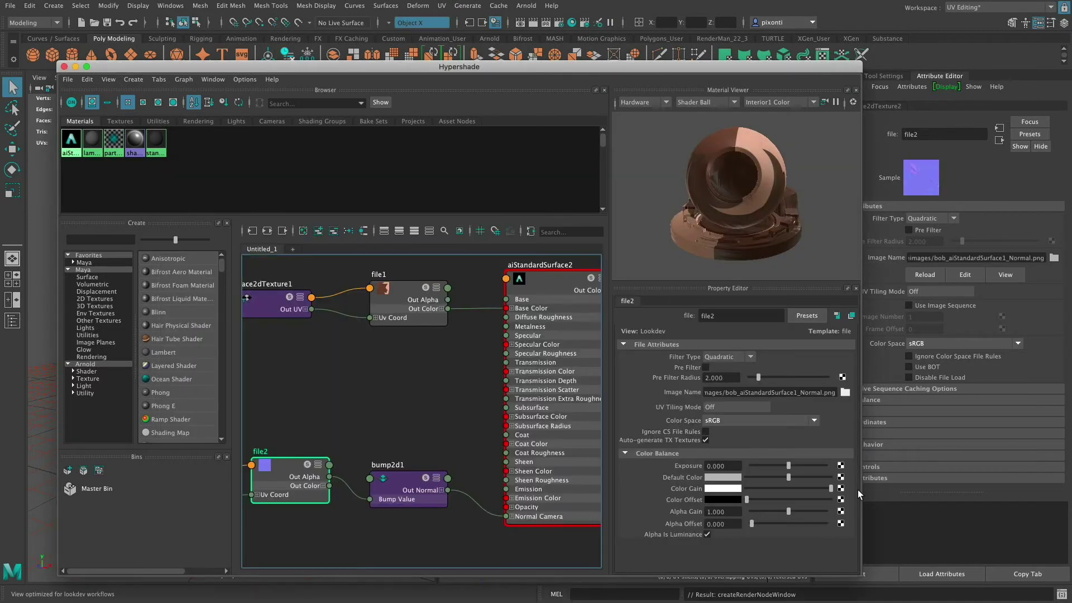
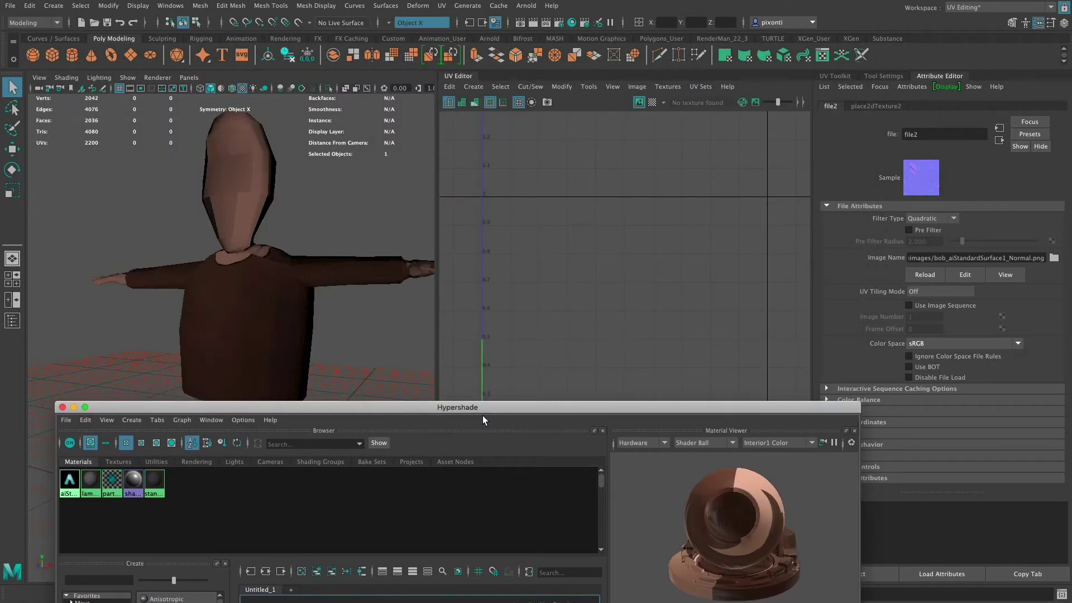
Connect a new File texture to the material's Diffuse Roughness and load bob_aiStandardSurface1_Roughness.png into it
{"action": "left_click_drag", "start_coordinate": [483, 416], "coordinate": [498, 106]}
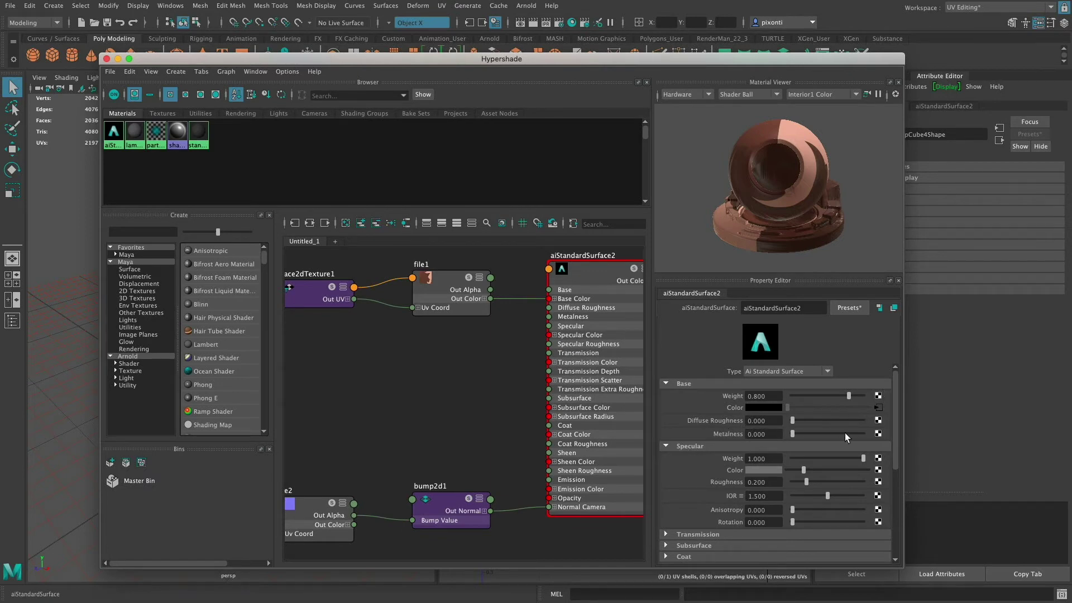
{"action": "left_click", "coordinate": [879, 424]}
{"action": "left_click", "coordinate": [351, 256]}
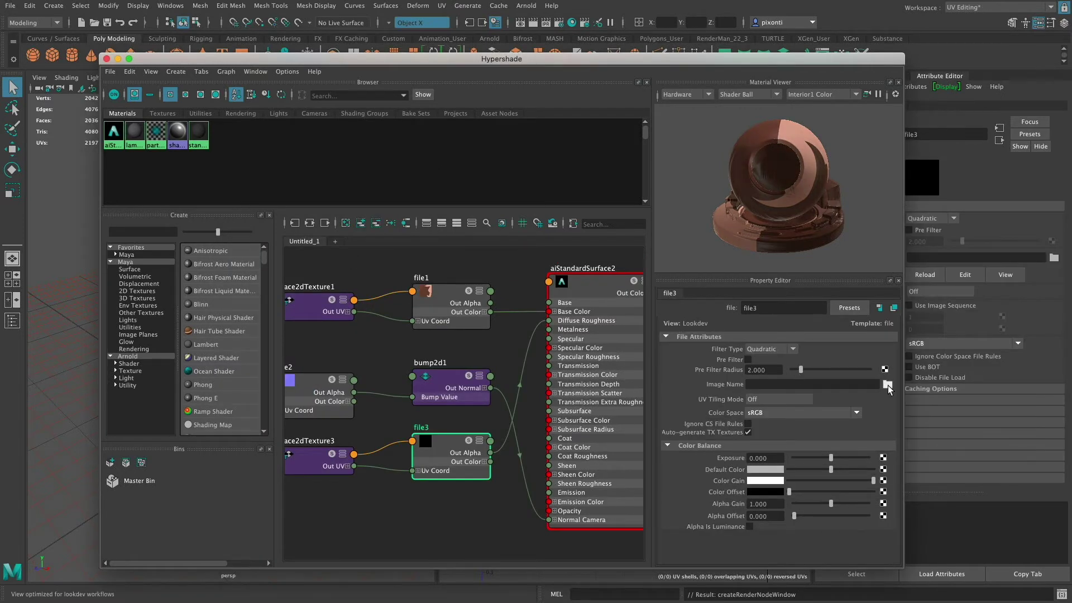
{"action": "left_click", "coordinate": [887, 385]}
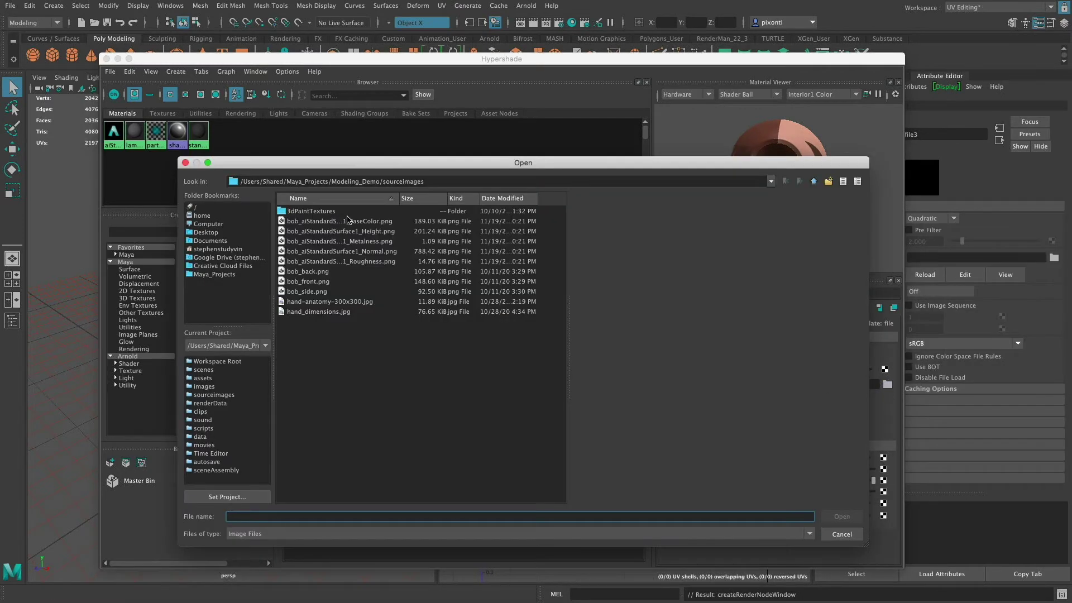
{"action": "left_click", "coordinate": [387, 262]}
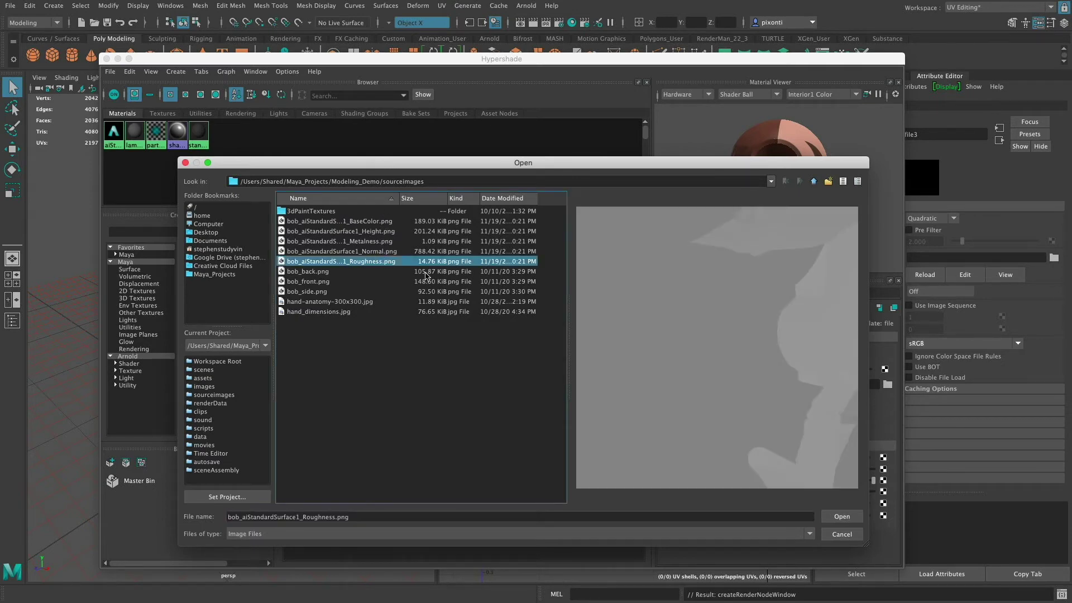
{"action": "left_click", "coordinate": [841, 517]}
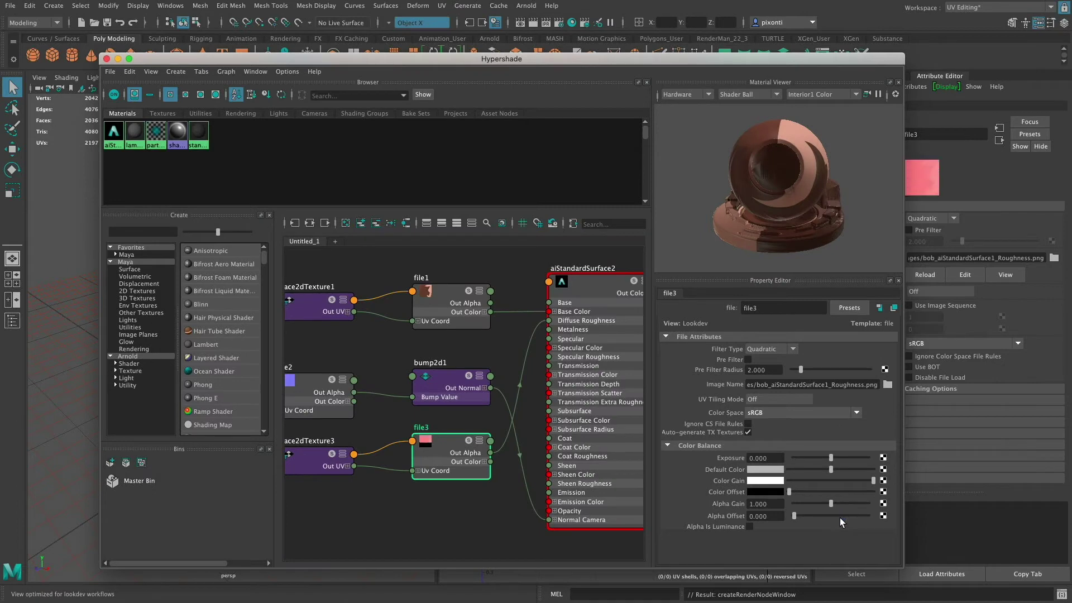
Connect a new File texture to the Metalness of aiStandardSurface2 and load bob_aiStandardSurface1_Metalness.png into it
{"action": "left_click", "coordinate": [576, 287]}
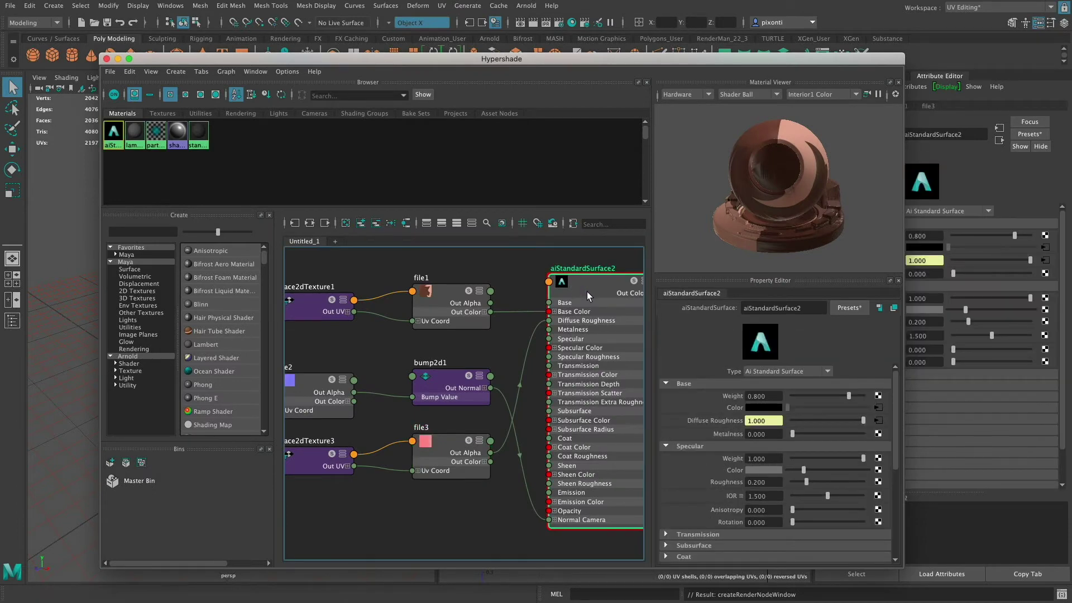
{"action": "left_click", "coordinate": [879, 431]}
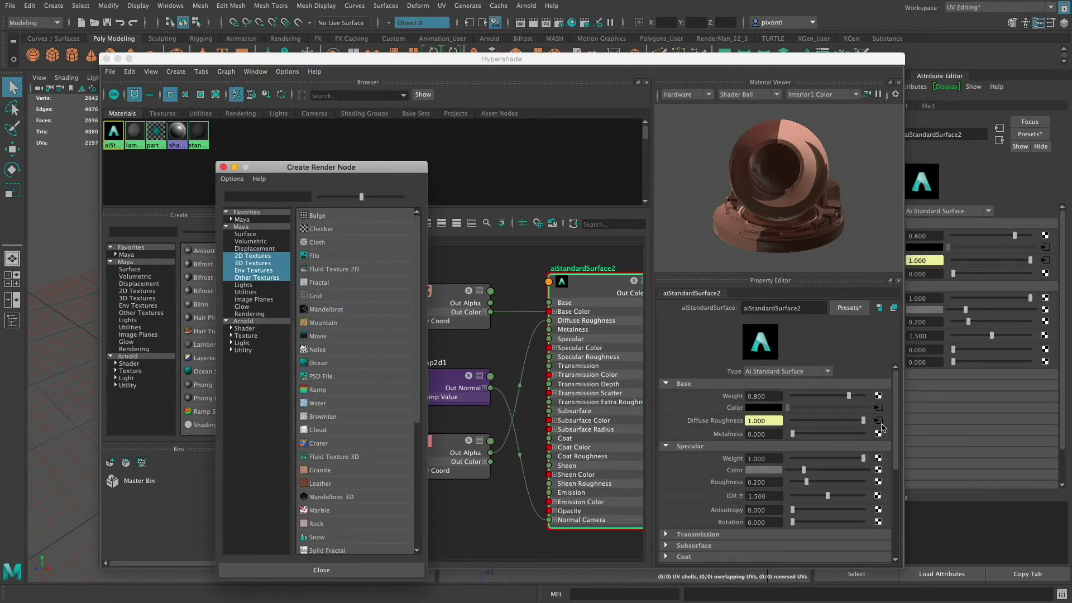
{"action": "left_click", "coordinate": [337, 256]}
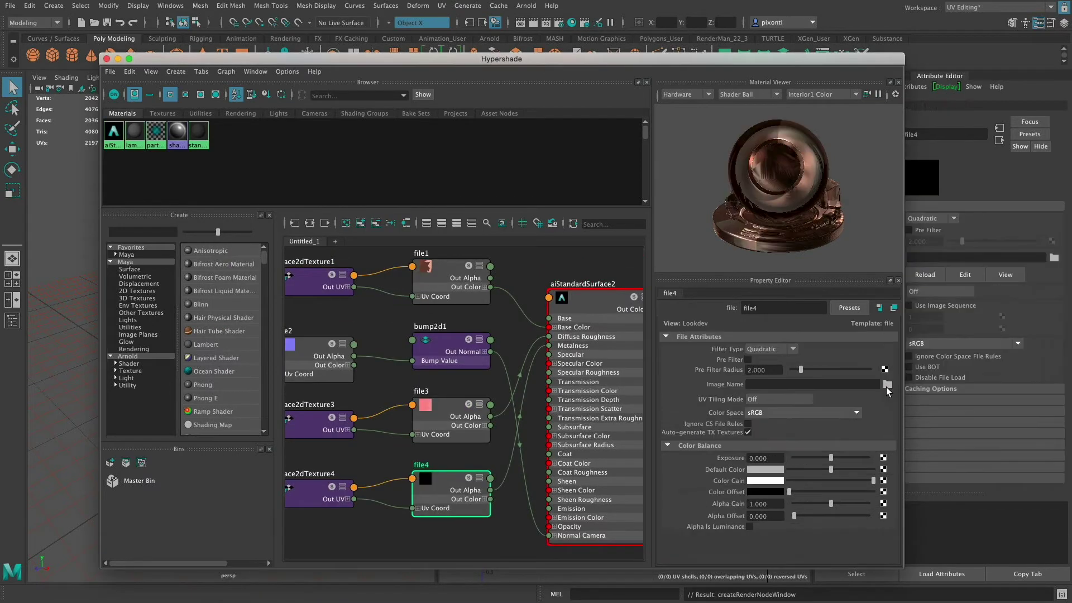
{"action": "left_click", "coordinate": [887, 384]}
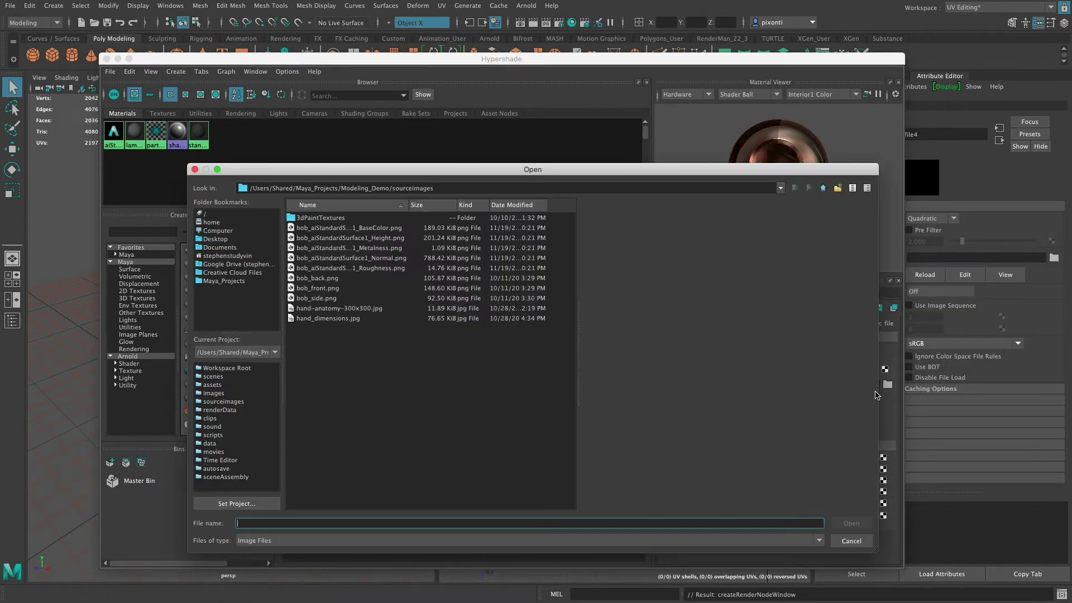
{"action": "left_click", "coordinate": [391, 252]}
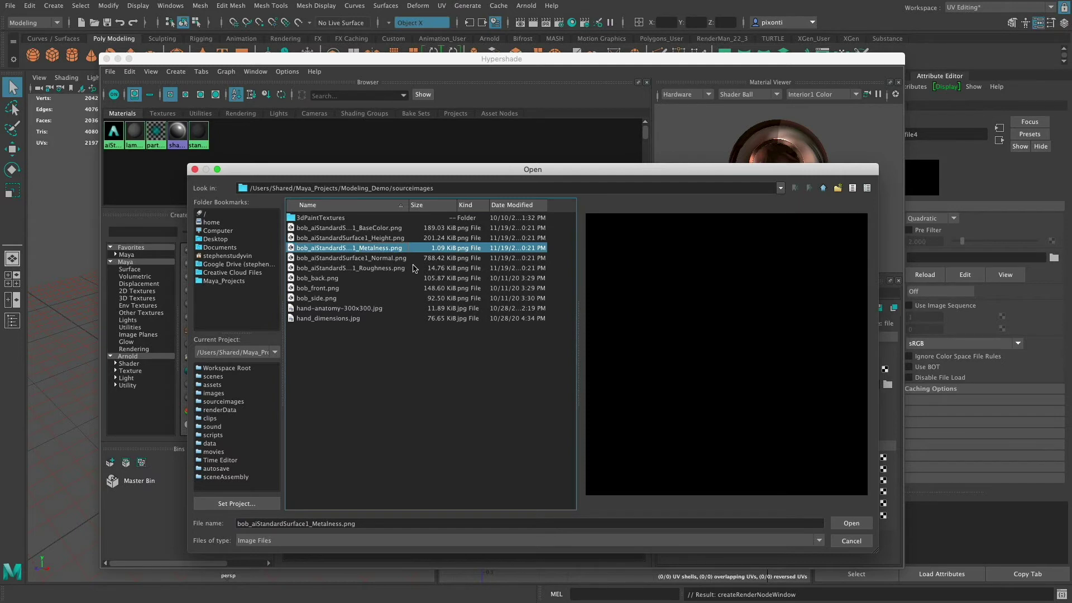
{"action": "left_click", "coordinate": [857, 523]}
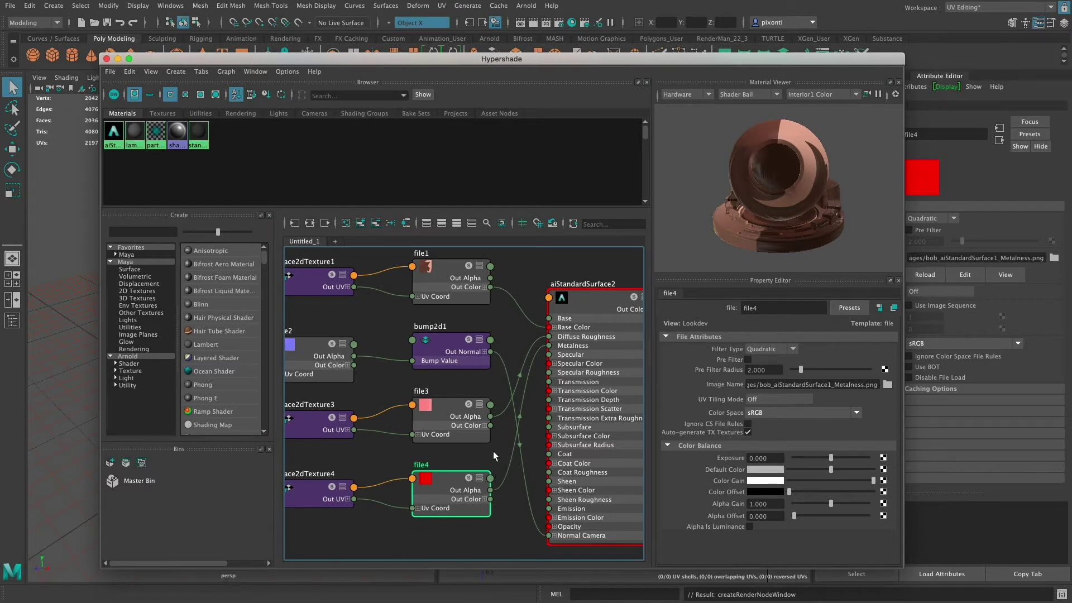
Move Hypershade out of the way and examine the textured character's head and torso from several sides in the perspective view
{"action": "left_click", "coordinate": [585, 302]}
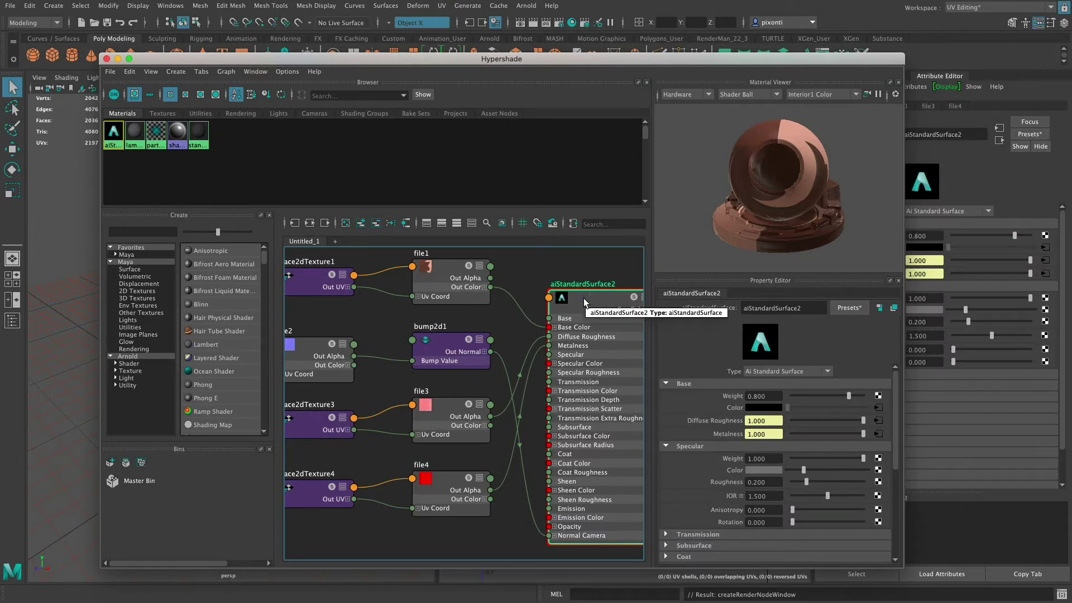
{"action": "left_click_drag", "start_coordinate": [597, 60], "coordinate": [579, 448]}
{"action": "left_click", "coordinate": [235, 336]}
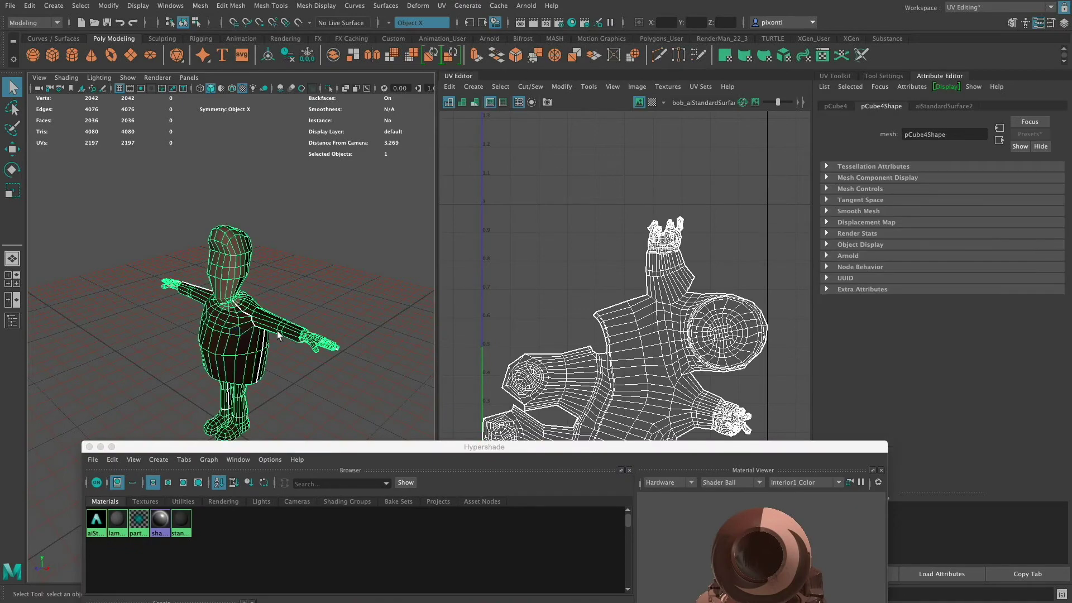
{"action": "scroll", "coordinate": [305, 322], "scroll_direction": "up", "scroll_amount": 8}
{"action": "scroll", "coordinate": [305, 323], "scroll_direction": "down", "scroll_amount": 8}
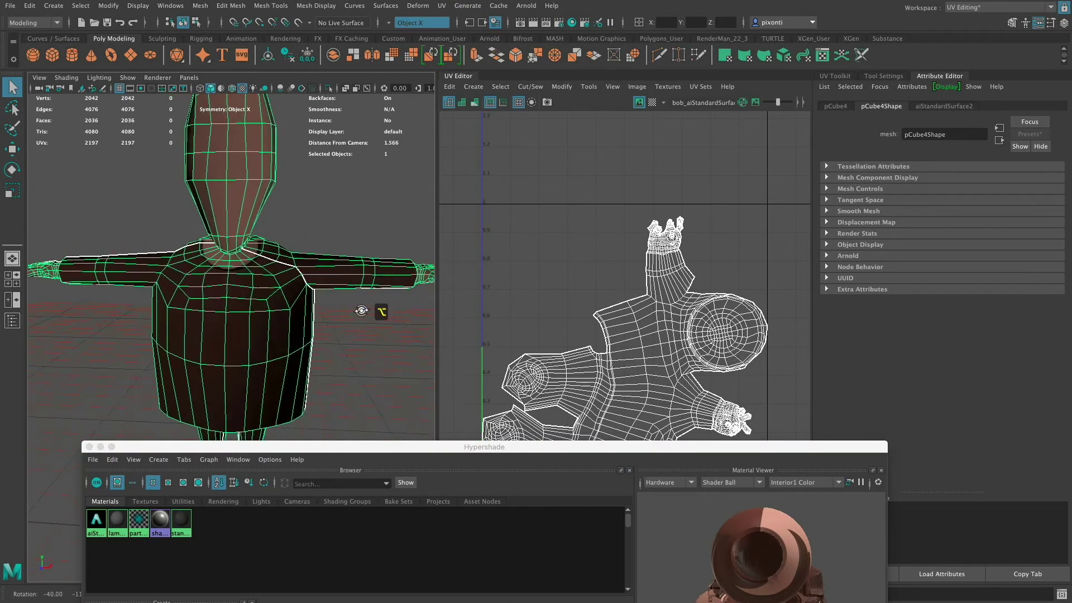
{"action": "left_click", "coordinate": [342, 344]}
{"action": "left_click_drag", "start_coordinate": [322, 328], "coordinate": [306, 352], "text": "alt"}
{"action": "left_click", "coordinate": [277, 346]}
{"action": "left_click", "coordinate": [314, 337]}
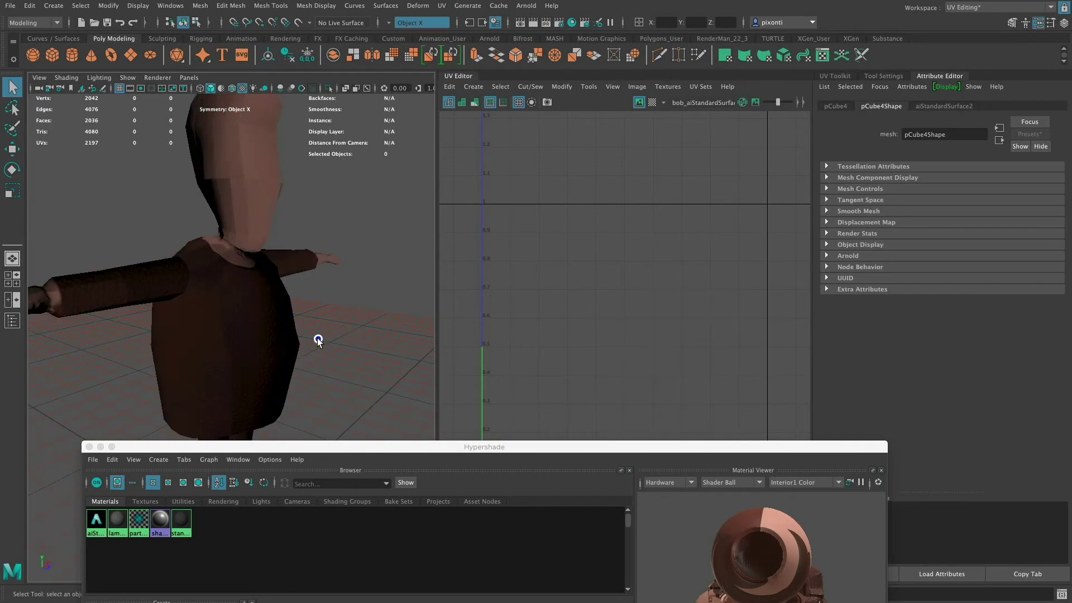
{"action": "left_click_drag", "start_coordinate": [247, 328], "coordinate": [297, 347], "text": "alt"}
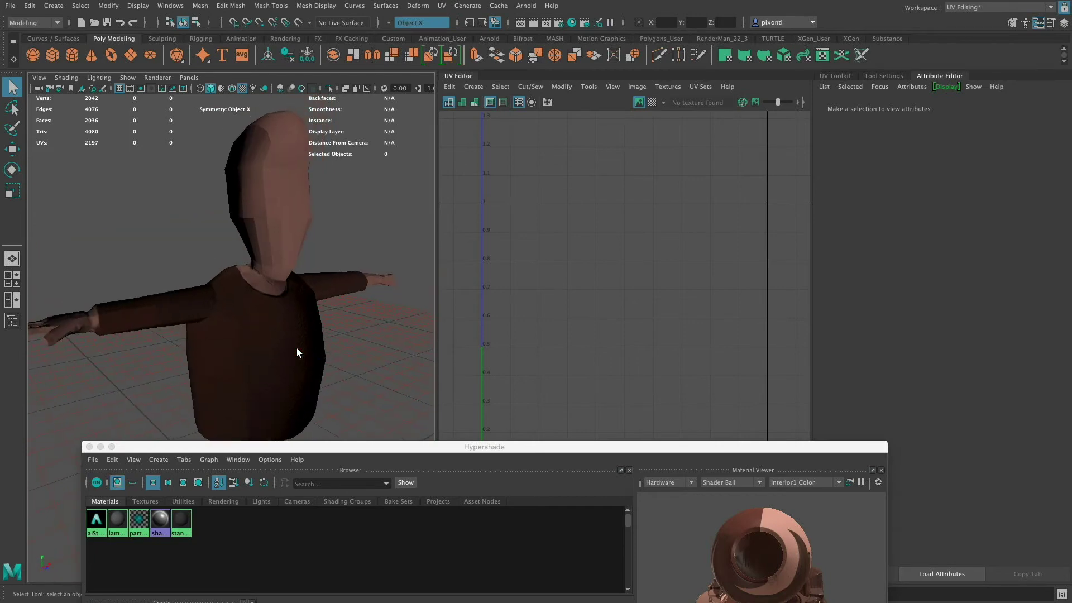
{"action": "left_click", "coordinate": [296, 347]}
Bring Hypershade back up and connect a new File texture to the Displacement mat. attribute of the pCube4SG shading group
{"action": "left_click_drag", "start_coordinate": [668, 451], "coordinate": [653, 74]}
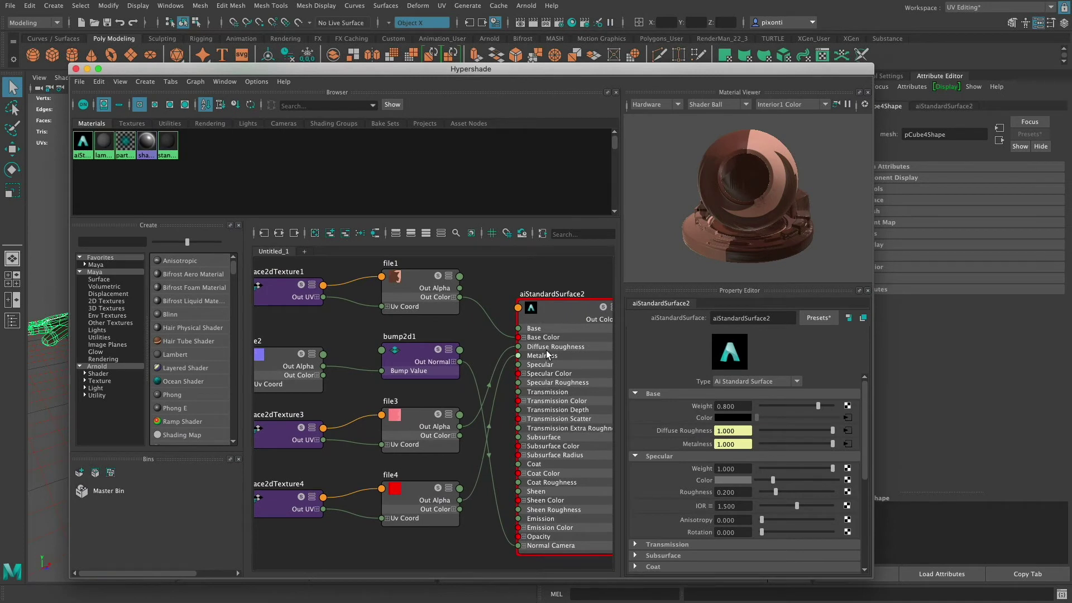
{"action": "middle_click_drag", "start_coordinate": [565, 395], "coordinate": [427, 395], "text": "alt"}
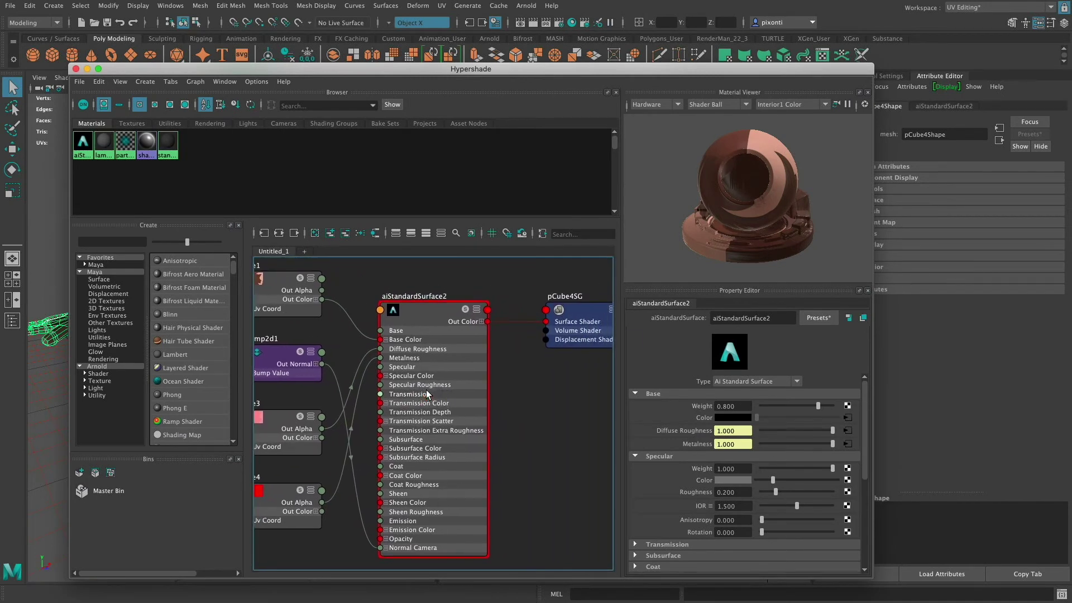
{"action": "left_click", "coordinate": [422, 325]}
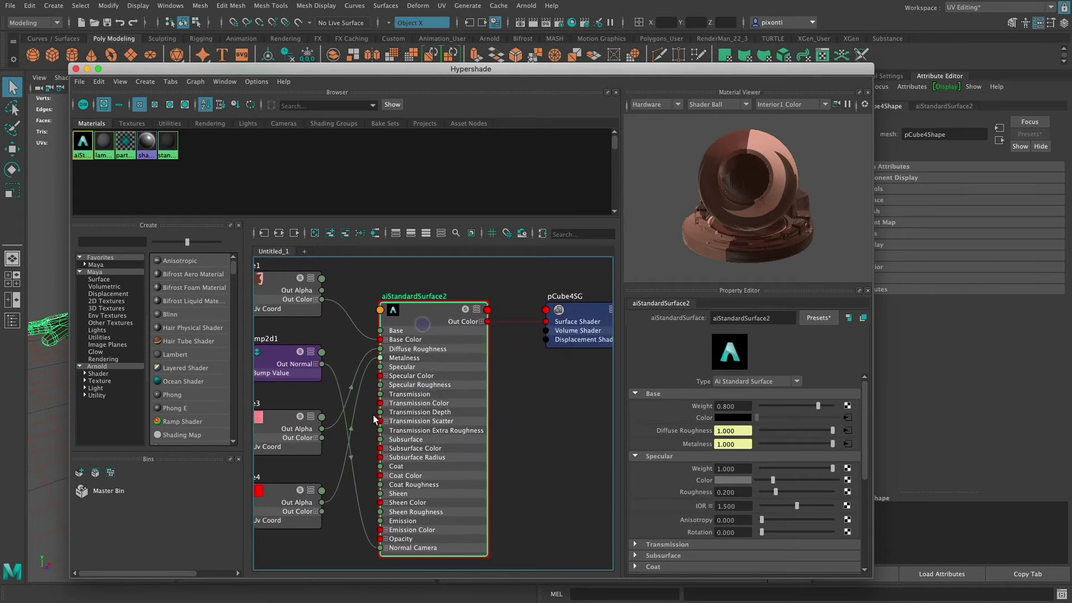
{"action": "left_click", "coordinate": [578, 343]}
{"action": "middle_click_drag", "start_coordinate": [478, 446], "coordinate": [436, 452], "text": "alt"}
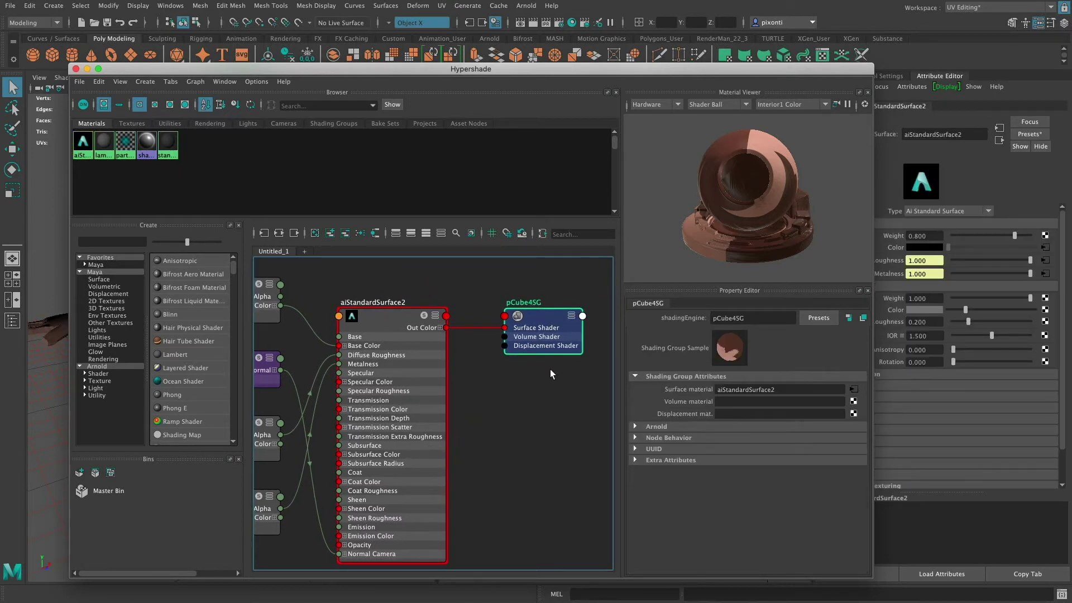
{"action": "left_click", "coordinate": [395, 360]}
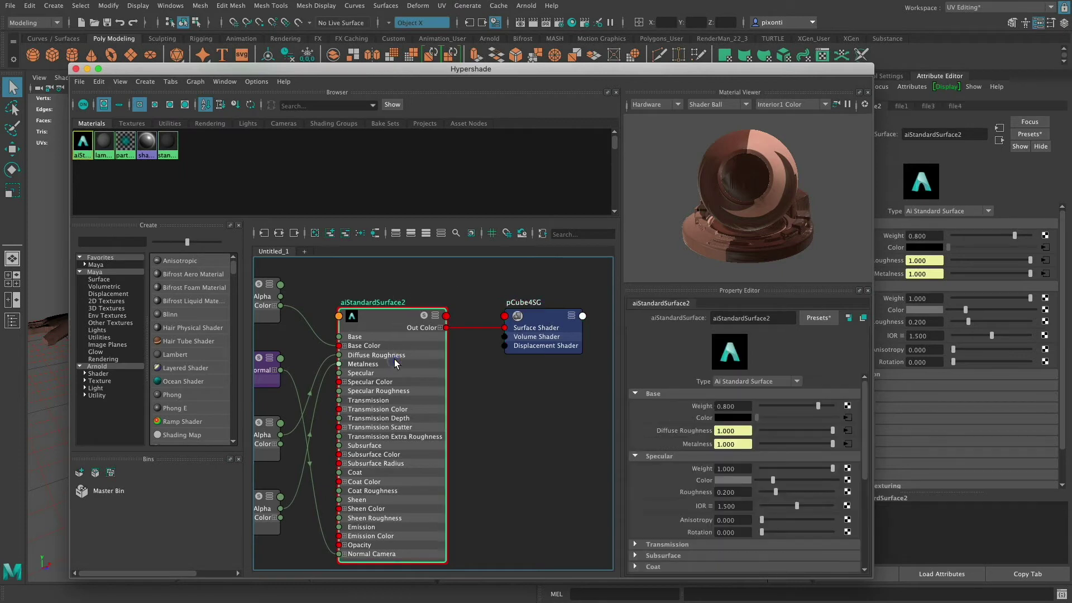
{"action": "left_click", "coordinate": [536, 361]}
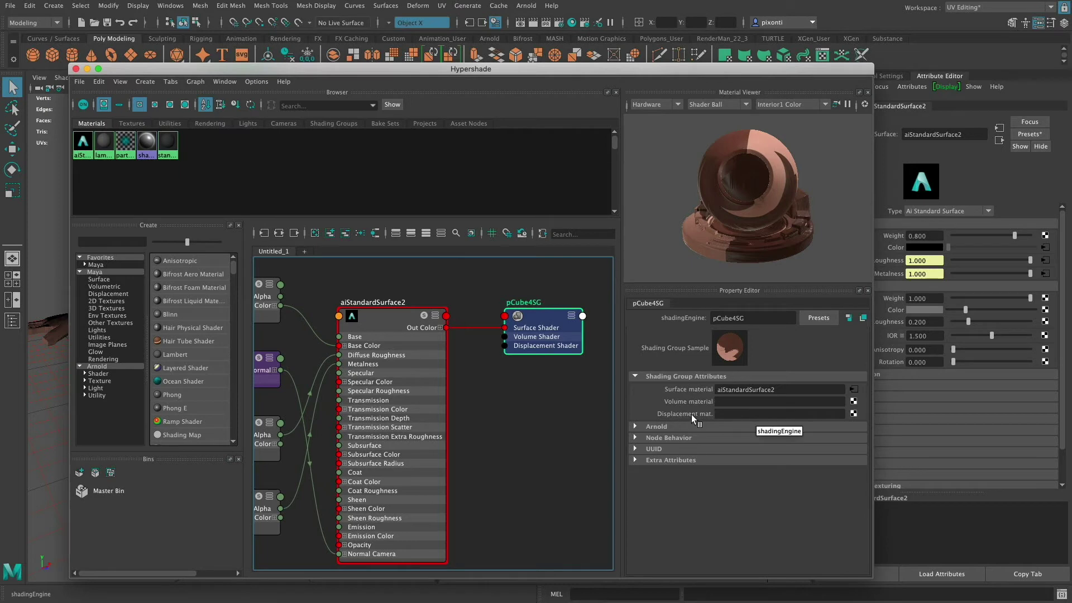
{"action": "left_click", "coordinate": [854, 414]}
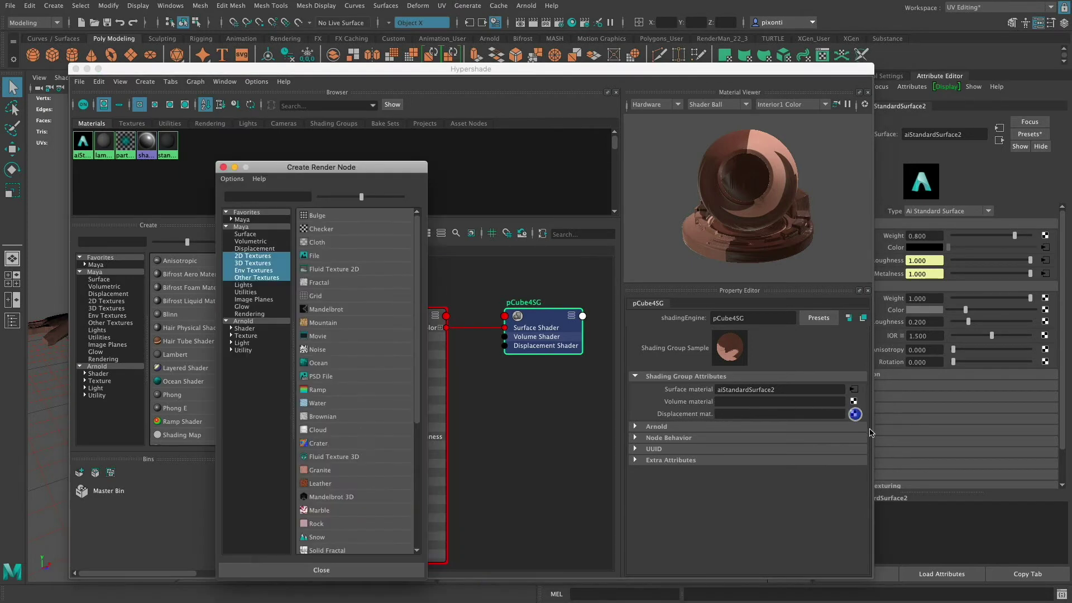
{"action": "left_click", "coordinate": [341, 255]}
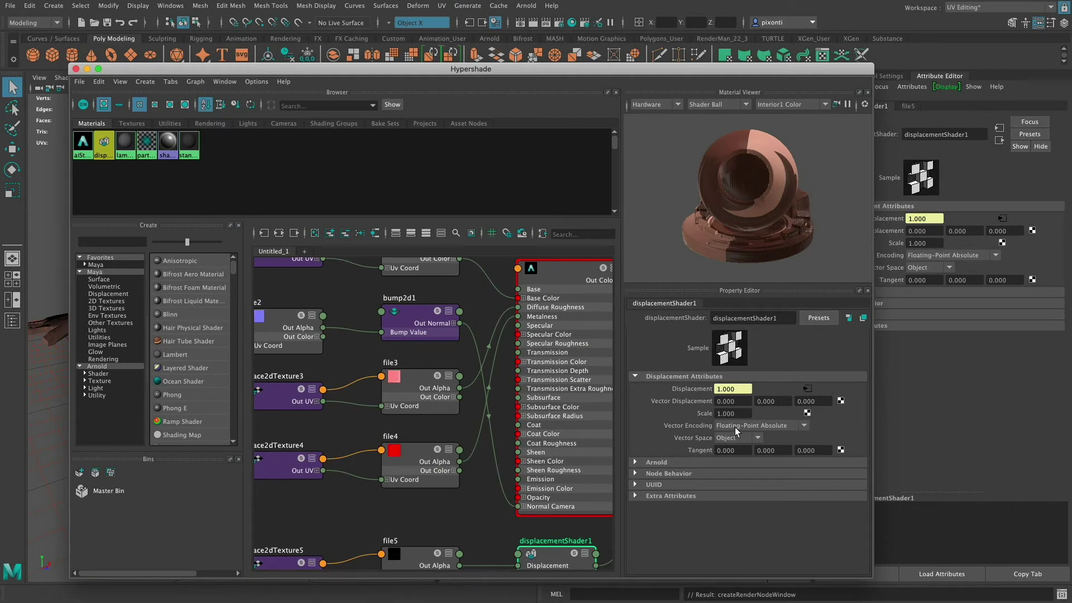
Load bob_aiStandardSurface1_Height.png as the image of the file5 texture node feeding displacementShader1
{"action": "middle_click_drag", "start_coordinate": [548, 447], "coordinate": [513, 343], "text": "alt"}
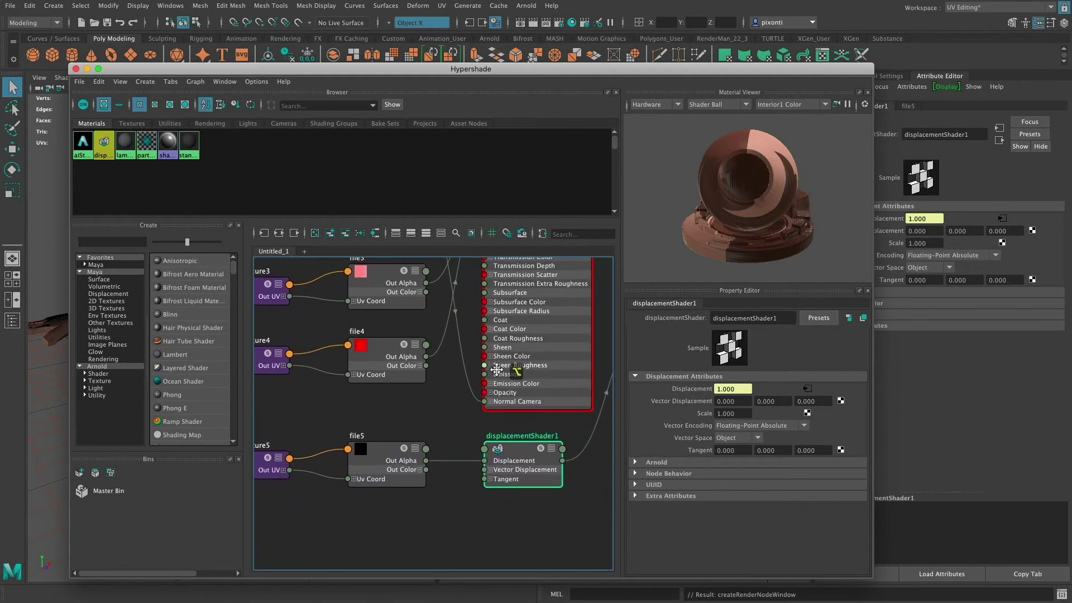
{"action": "left_click", "coordinate": [364, 463]}
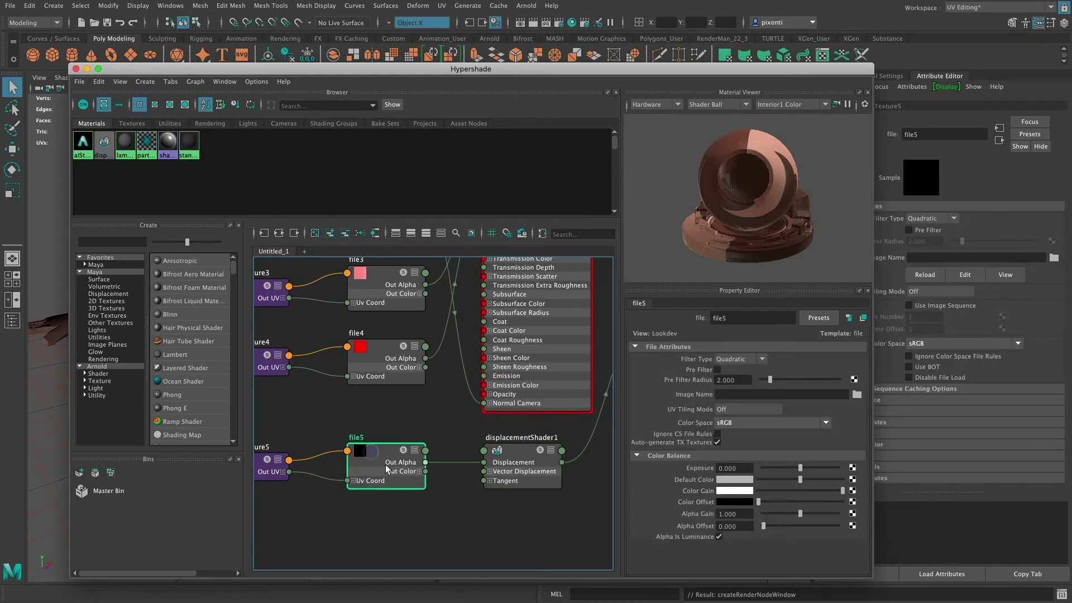
{"action": "left_click", "coordinate": [858, 394]}
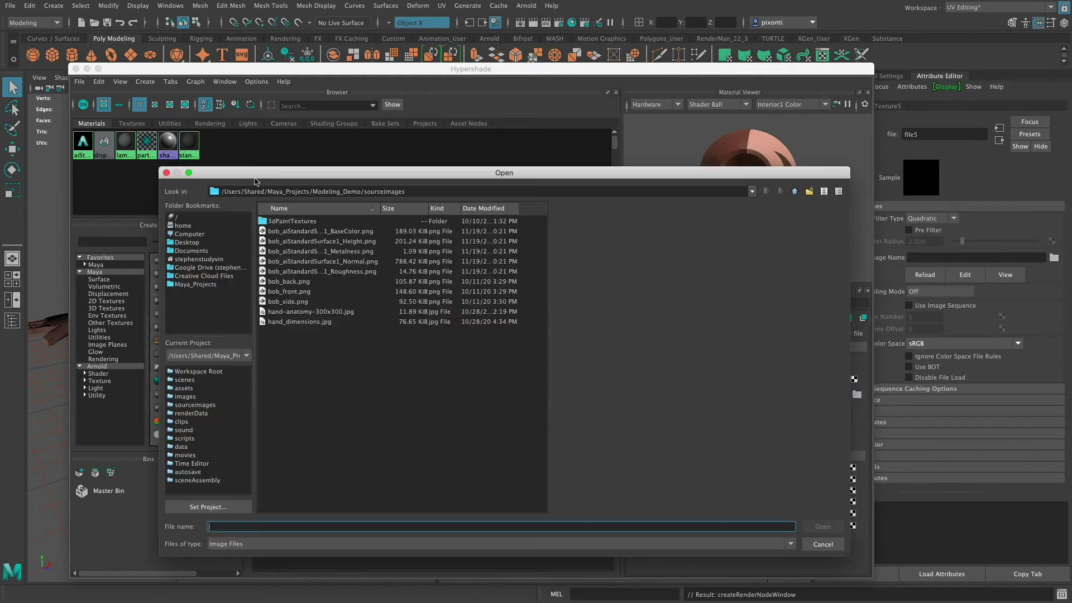
{"action": "left_click", "coordinate": [365, 244]}
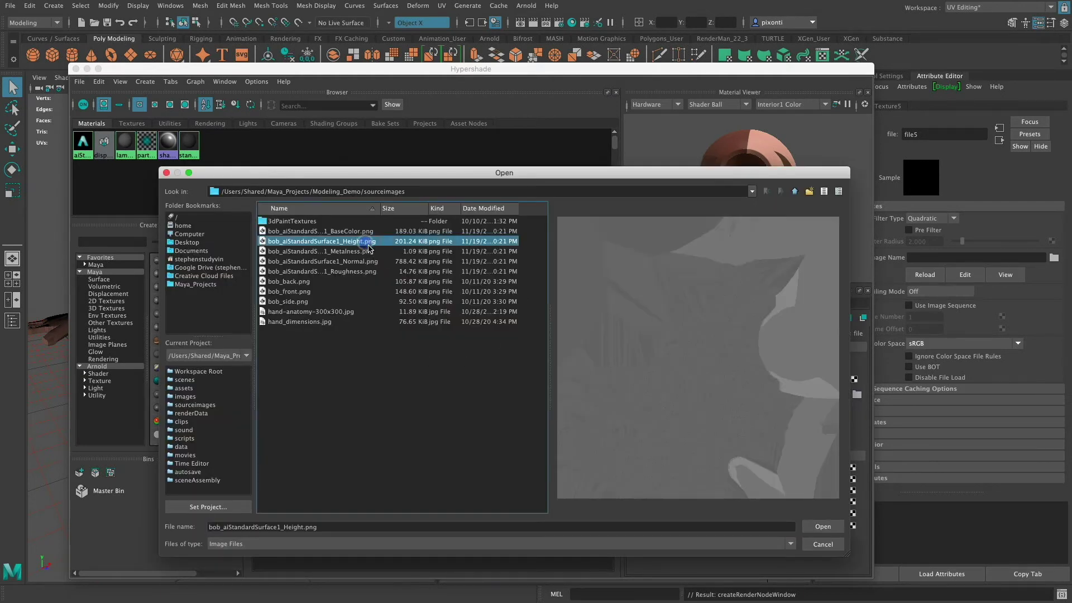
{"action": "left_click", "coordinate": [823, 526]}
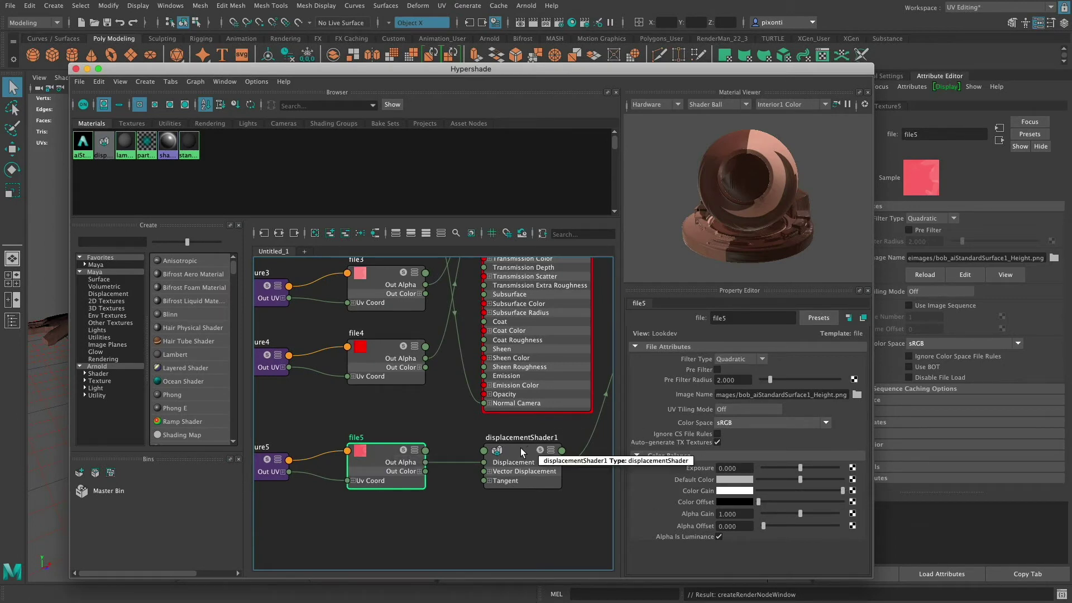
Set the color space of the file5 height texture to Raw, and open the Scale value of displacementShader1 for editing
{"action": "mouse_move", "coordinate": [517, 71]}
{"action": "left_mouse_down"}
{"action": "mouse_move", "coordinate": [536, 419]}
{"action": "mouse_move", "coordinate": [541, 360]}
{"action": "mouse_move", "coordinate": [515, 79]}
{"action": "left_mouse_up"}
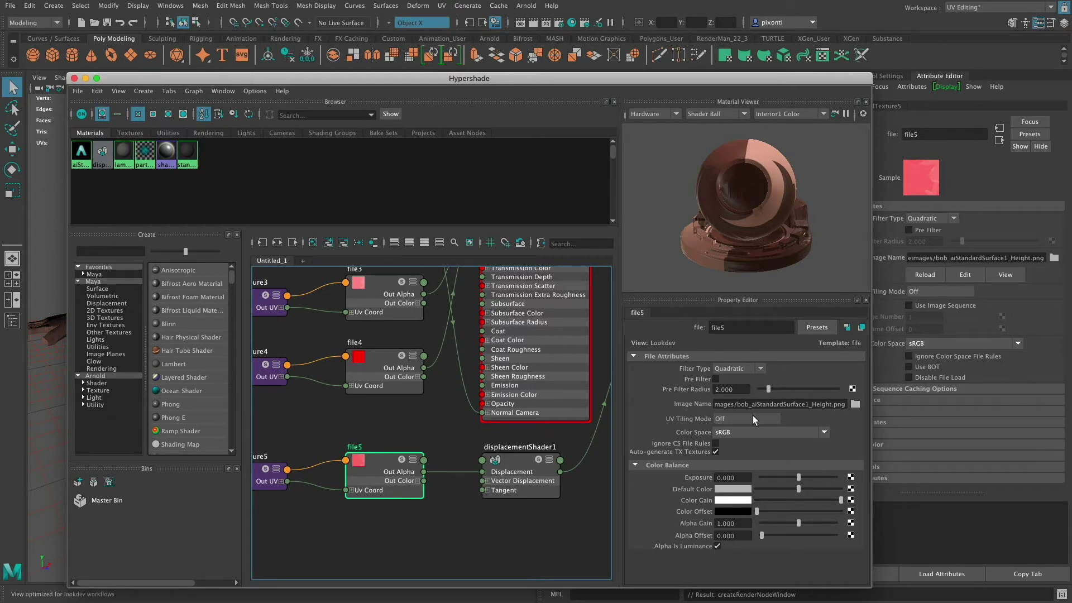
{"action": "left_click", "coordinate": [518, 460]}
{"action": "left_click", "coordinate": [380, 460]}
{"action": "left_click", "coordinate": [736, 439]}
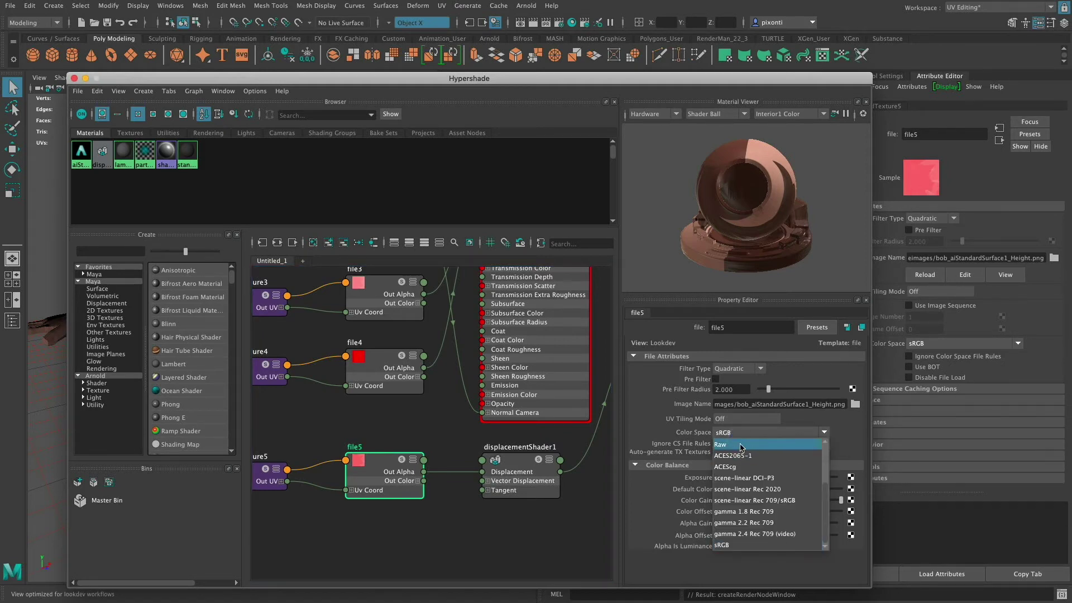
{"action": "left_click", "coordinate": [743, 446]}
{"action": "left_click", "coordinate": [509, 460]}
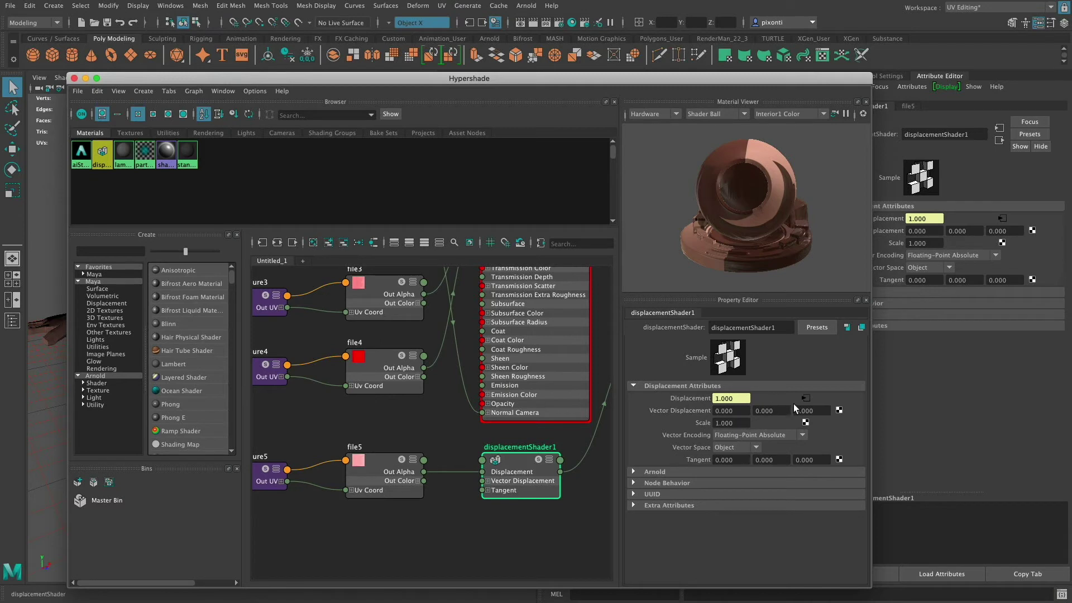
{"action": "left_click", "coordinate": [731, 423]}
Open the Arnold RenderView and add an Arnold Skydome Light to illuminate the scene
{"action": "left_click", "coordinate": [527, 5]}
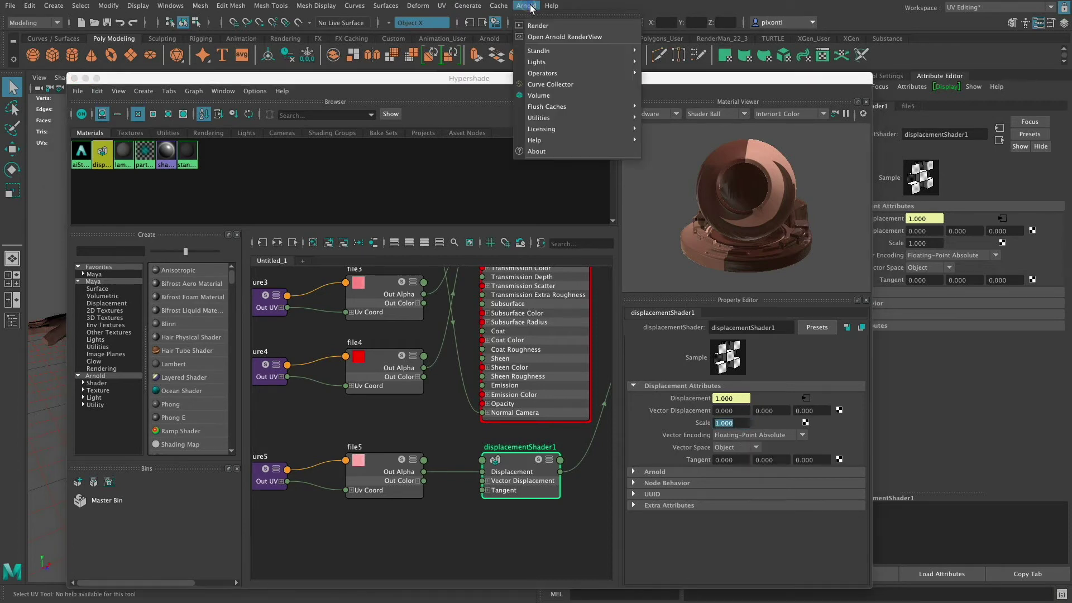
{"action": "left_click", "coordinate": [585, 38]}
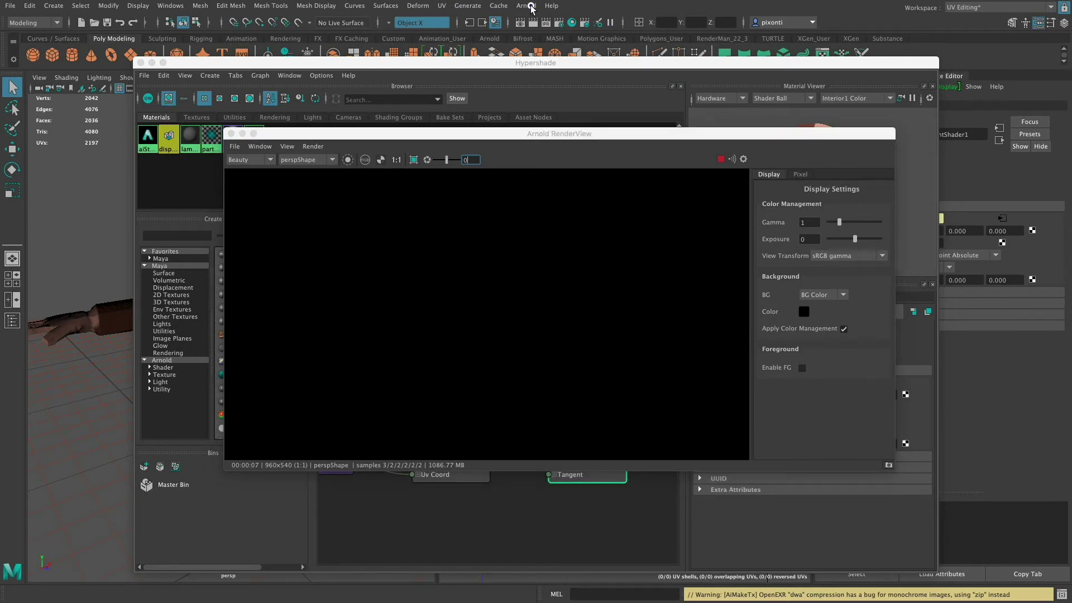
{"action": "left_click", "coordinate": [532, 7]}
{"action": "mouse_move", "coordinate": [586, 61]}
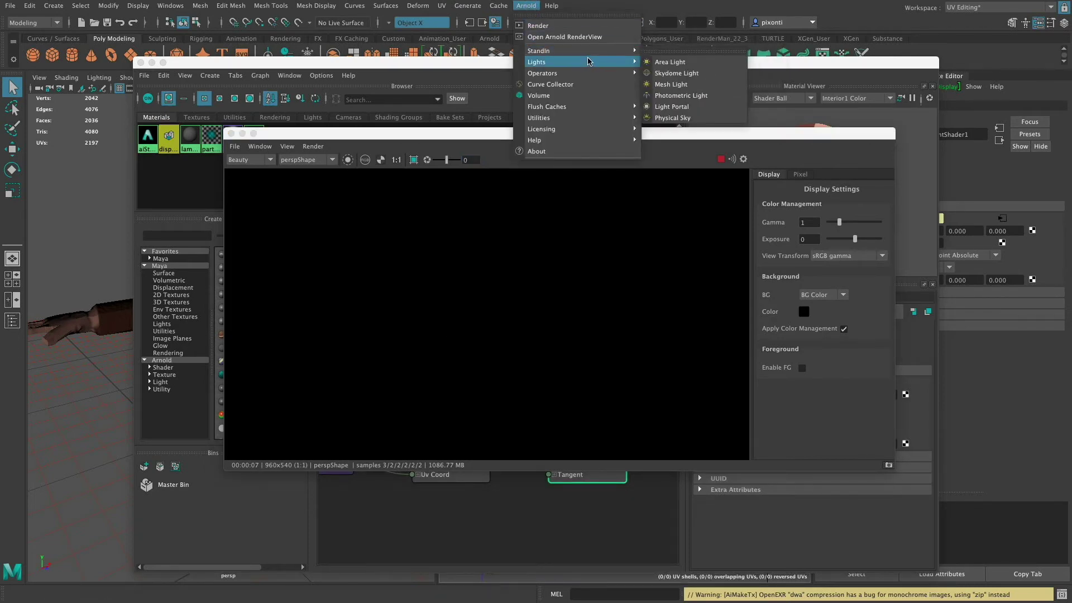
{"action": "left_click", "coordinate": [702, 75]}
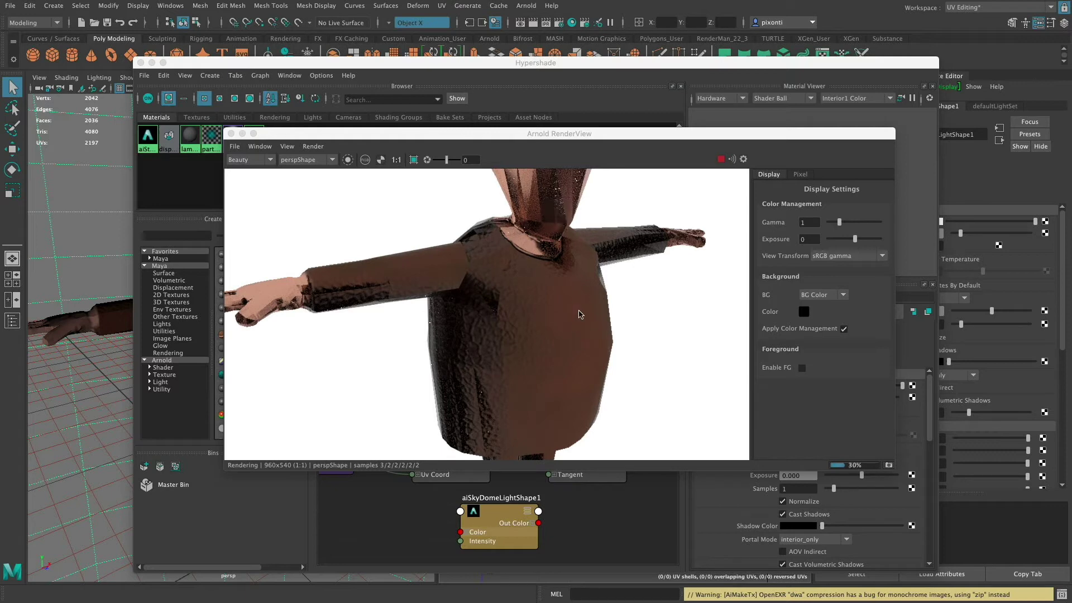
Examine the rendered surface relief on the character's torso from another side, moving the RenderView window aside
{"action": "left_click", "coordinate": [612, 332]}
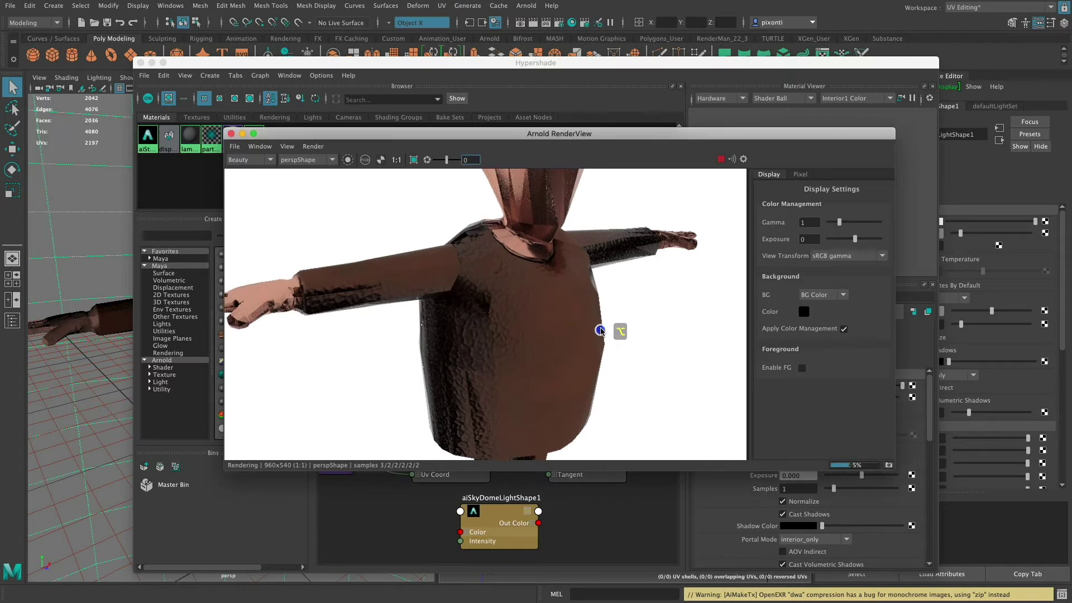
{"action": "left_click_drag", "start_coordinate": [695, 136], "coordinate": [684, 165]}
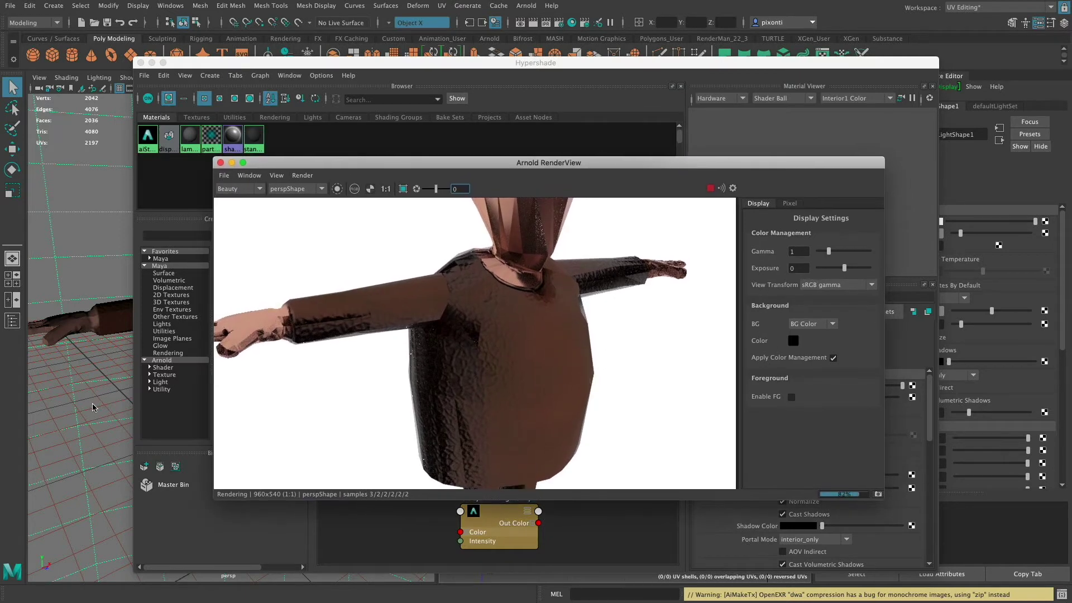
{"action": "left_click_drag", "start_coordinate": [99, 406], "coordinate": [73, 410], "text": "alt"}
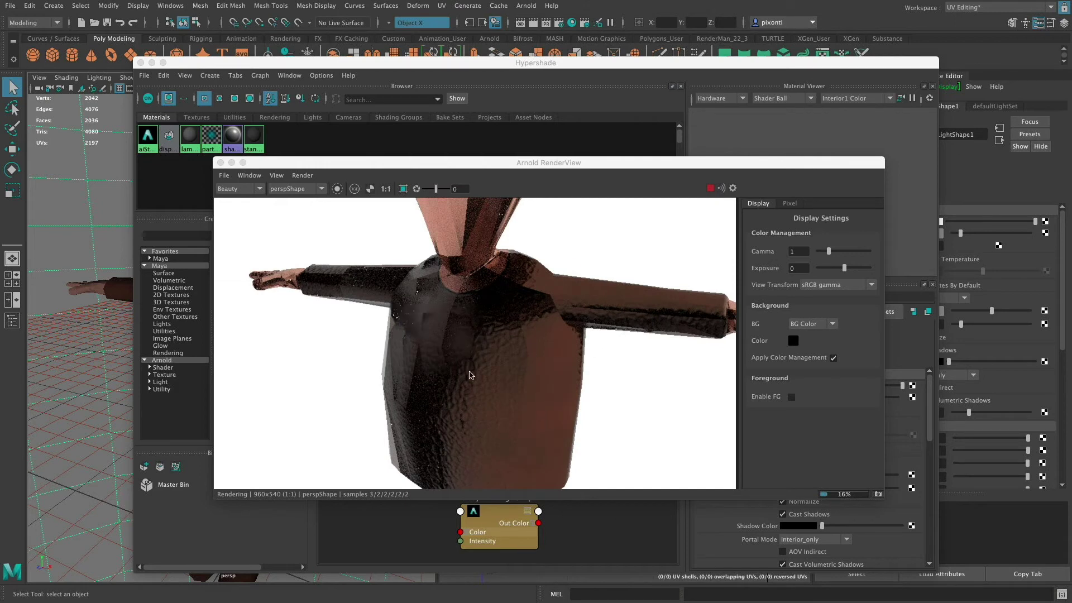
{"action": "left_click_drag", "start_coordinate": [631, 165], "coordinate": [445, 223]}
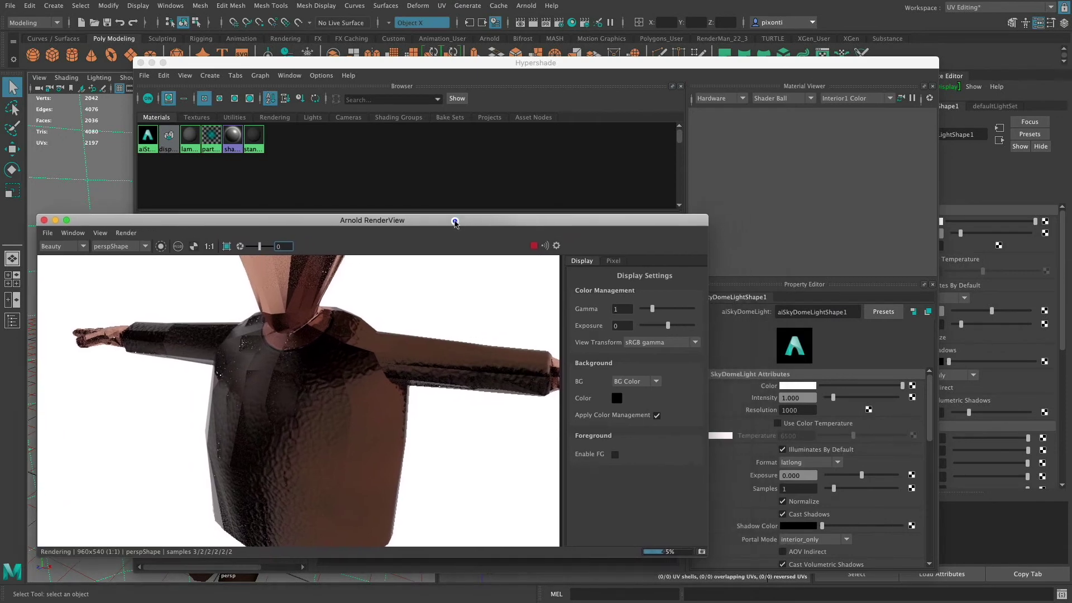
Break the file4 connection to the Metalness of aiStandardSurface2, set Metalness to 0, and show the render
{"action": "left_click", "coordinate": [690, 63]}
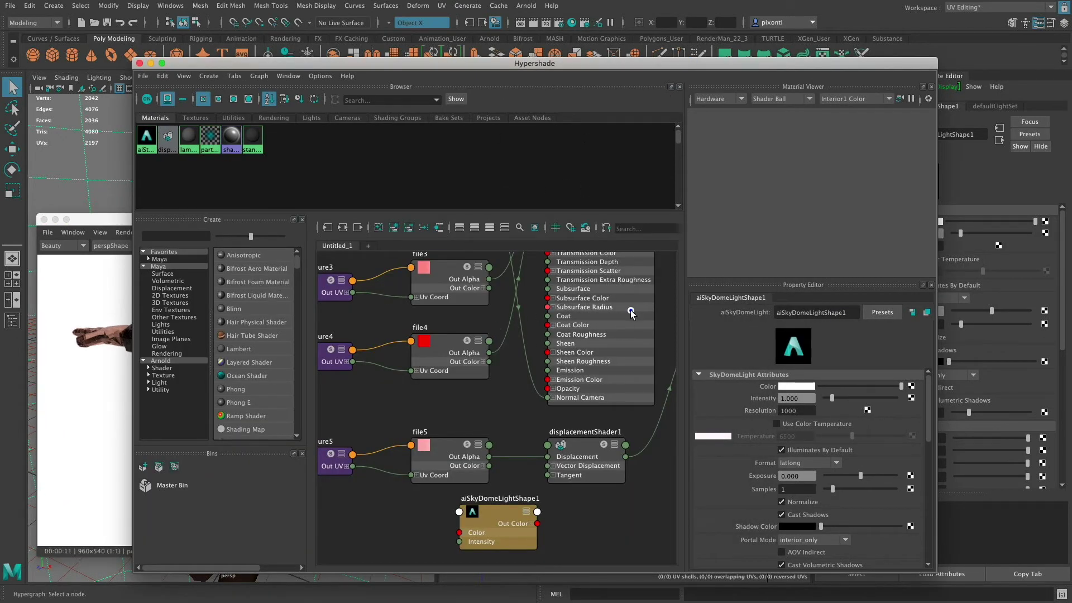
{"action": "left_click", "coordinate": [590, 387]}
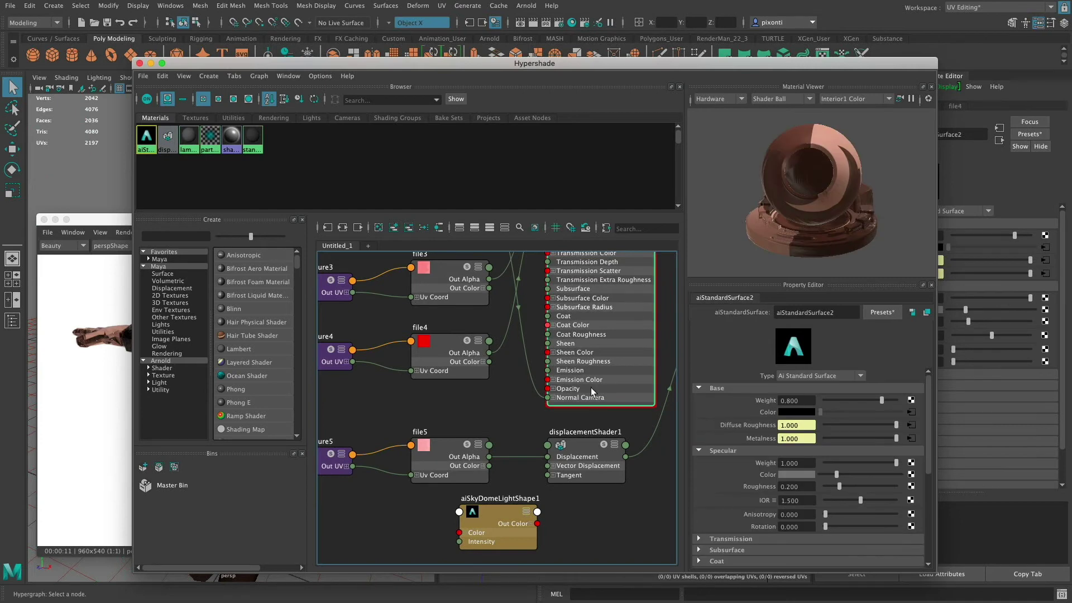
{"action": "right_click", "coordinate": [759, 441]}
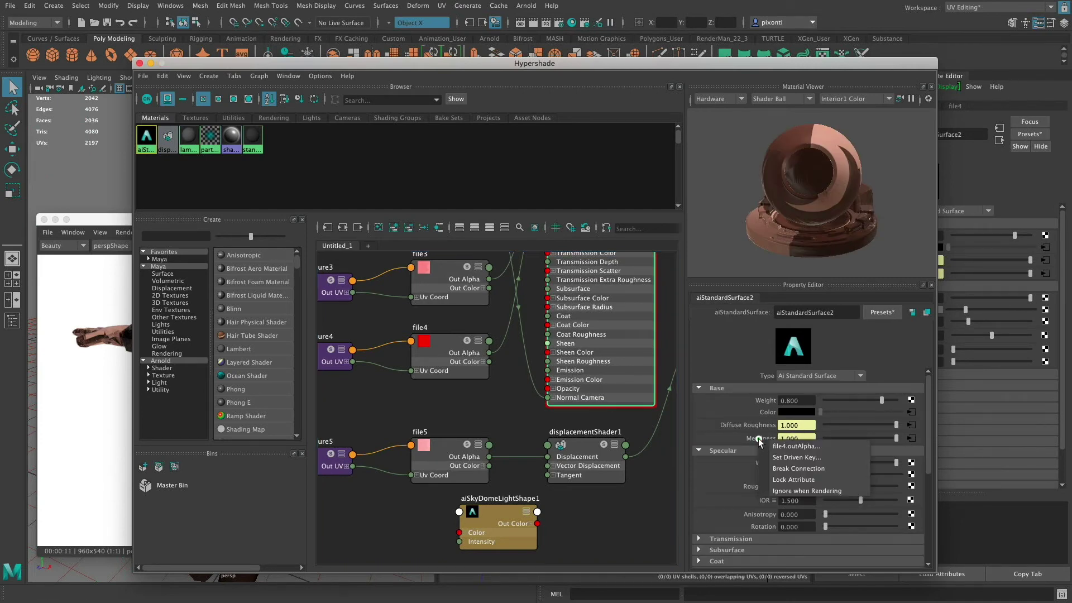
{"action": "left_click", "coordinate": [804, 468]}
{"action": "double_click", "coordinate": [804, 440]}
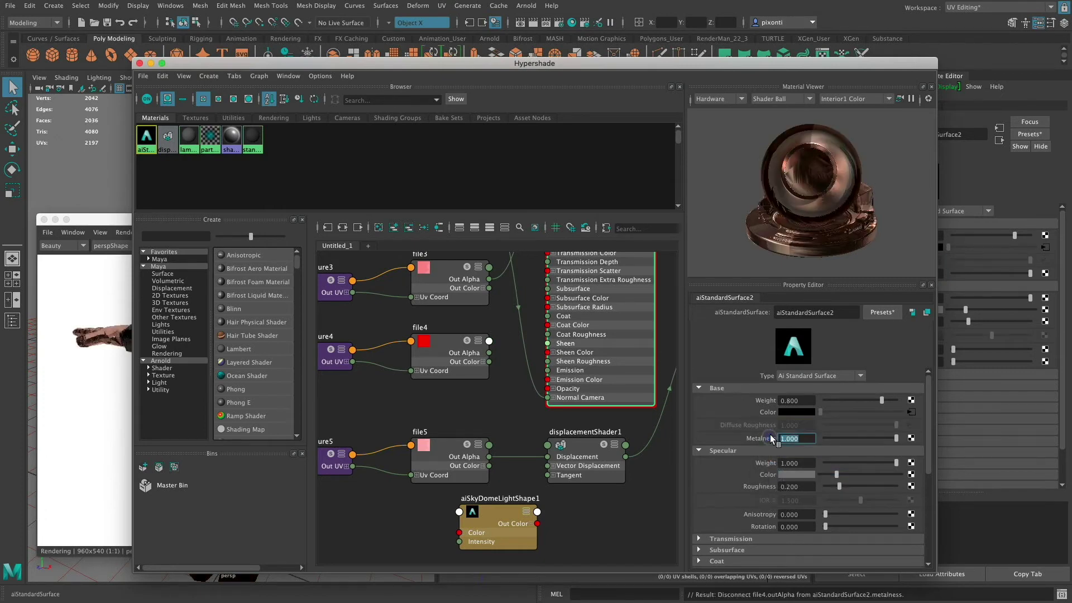
{"action": "type", "text": "0"}
{"action": "key", "text": "Tab"}
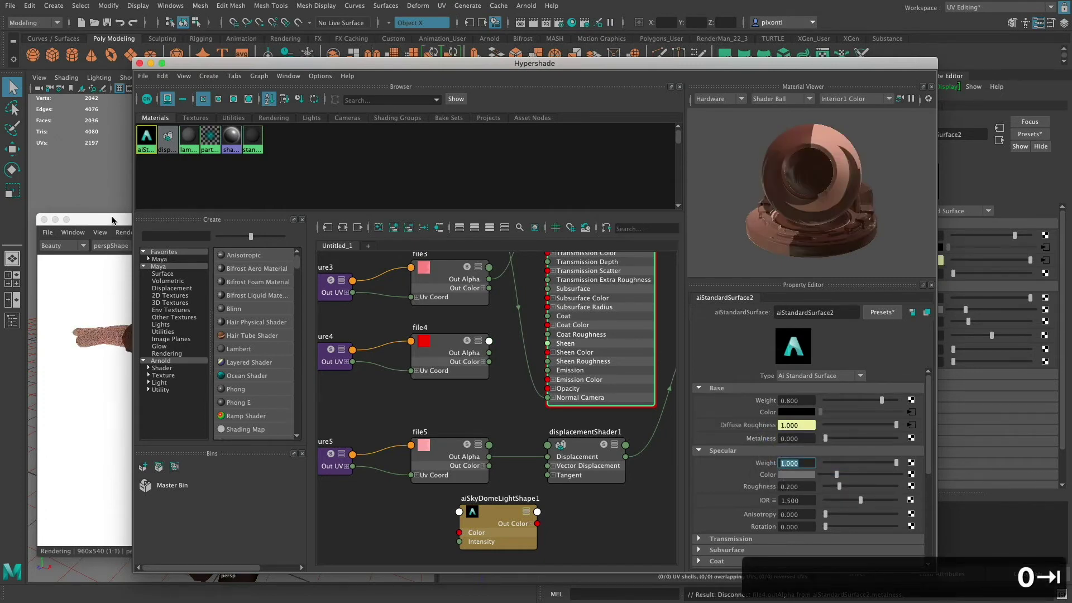
{"action": "left_click", "coordinate": [111, 220]}
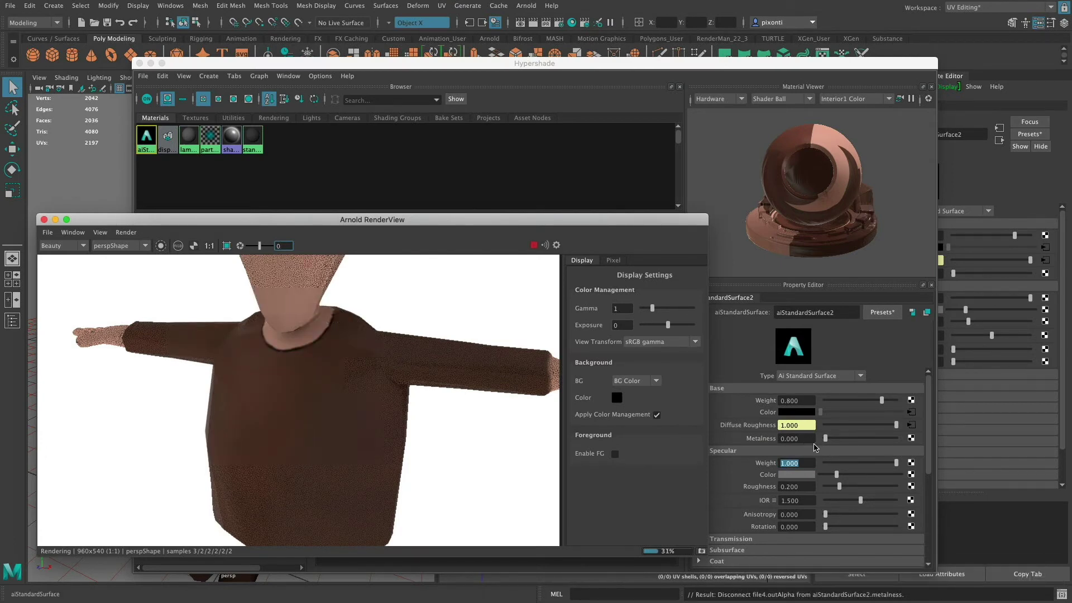
Examine the non-metallic character in the Arnold render from farther away and up close on the torso
{"action": "left_click_drag", "start_coordinate": [638, 220], "coordinate": [638, 185]}
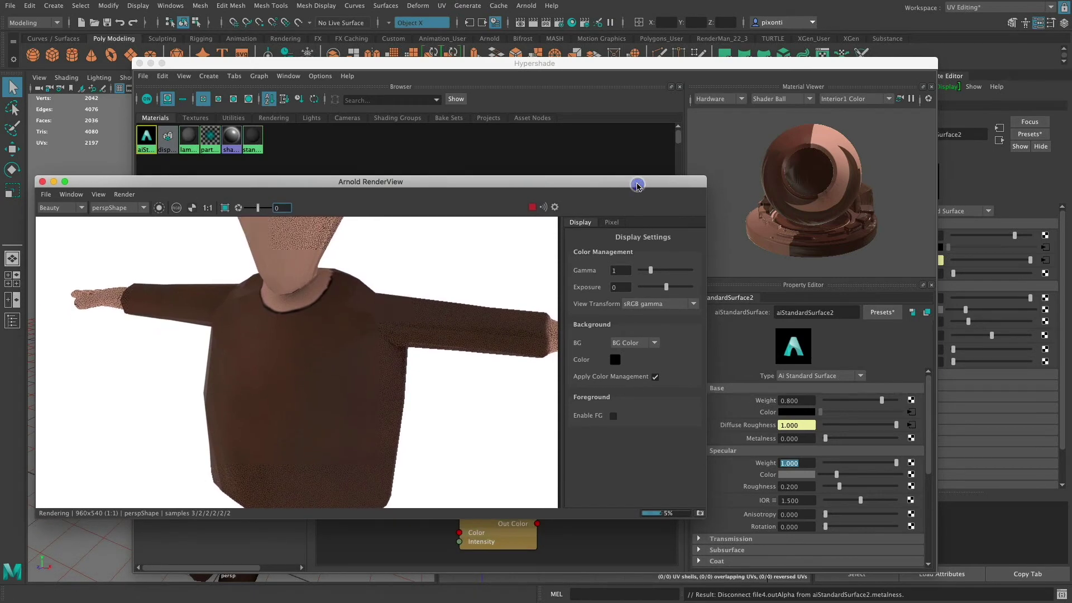
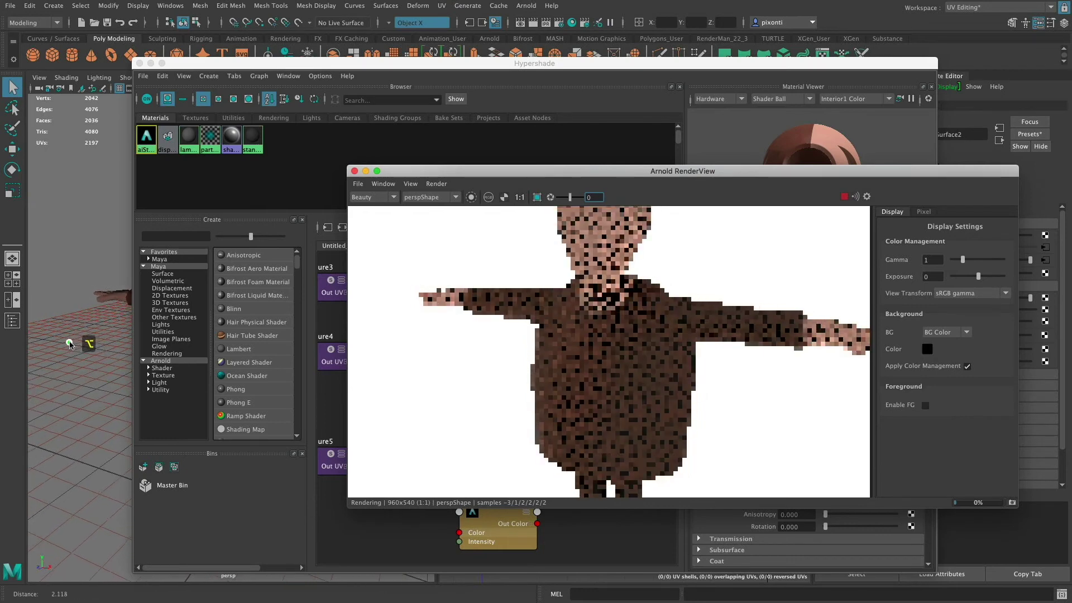
{"action": "right_click_drag", "start_coordinate": [90, 339], "coordinate": [57, 357], "text": "alt"}
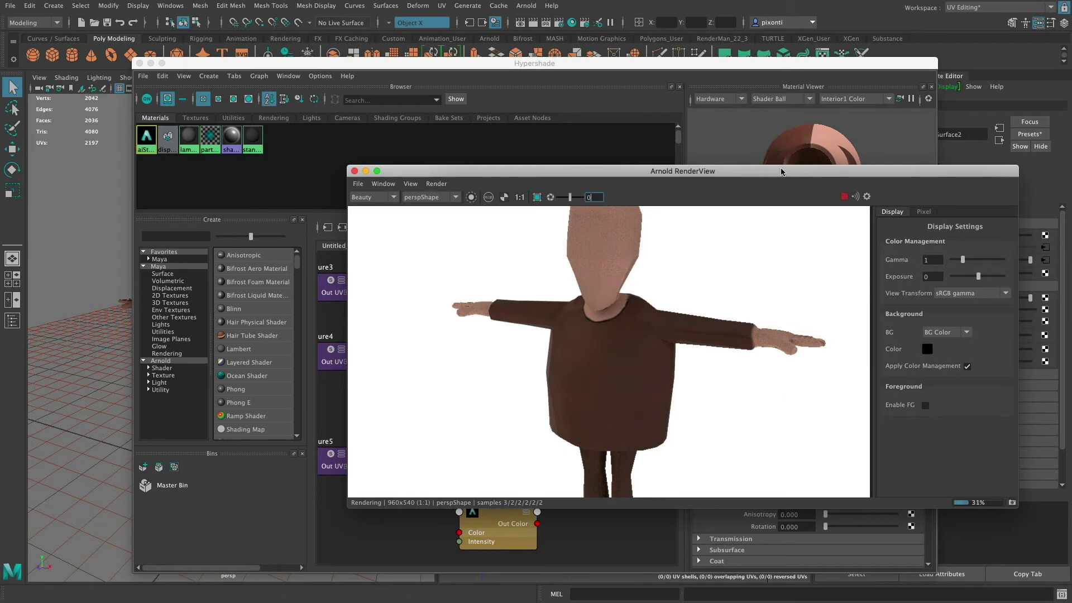
{"action": "left_click_drag", "start_coordinate": [781, 172], "coordinate": [481, 168]}
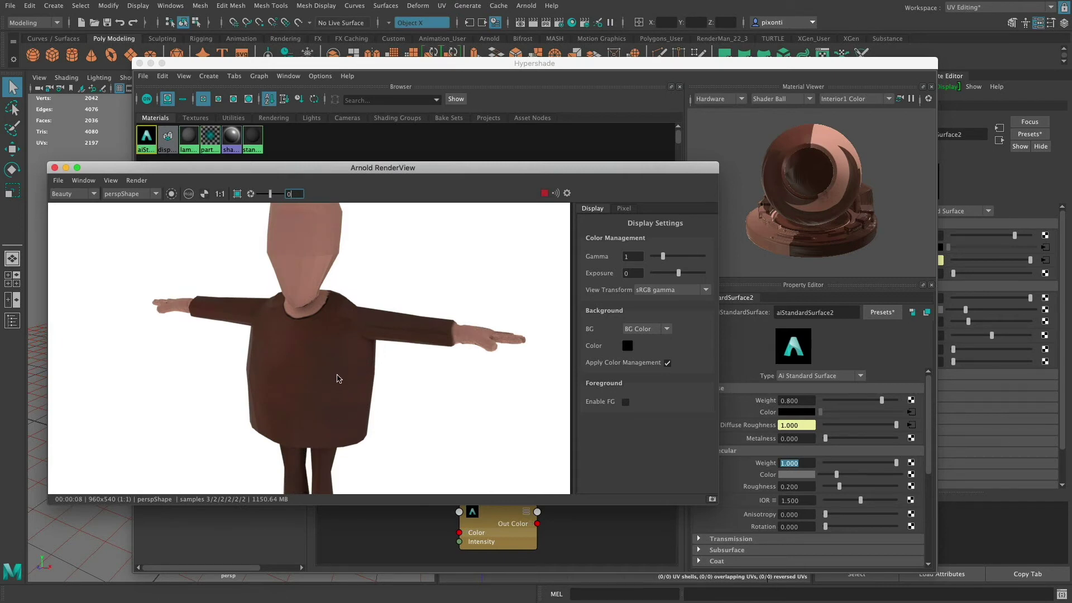
{"action": "left_click_drag", "start_coordinate": [313, 168], "coordinate": [409, 169]}
{"action": "left_click_drag", "start_coordinate": [106, 363], "coordinate": [158, 342], "text": "alt"}
{"action": "right_click_drag", "start_coordinate": [158, 342], "coordinate": [239, 328], "text": "alt"}
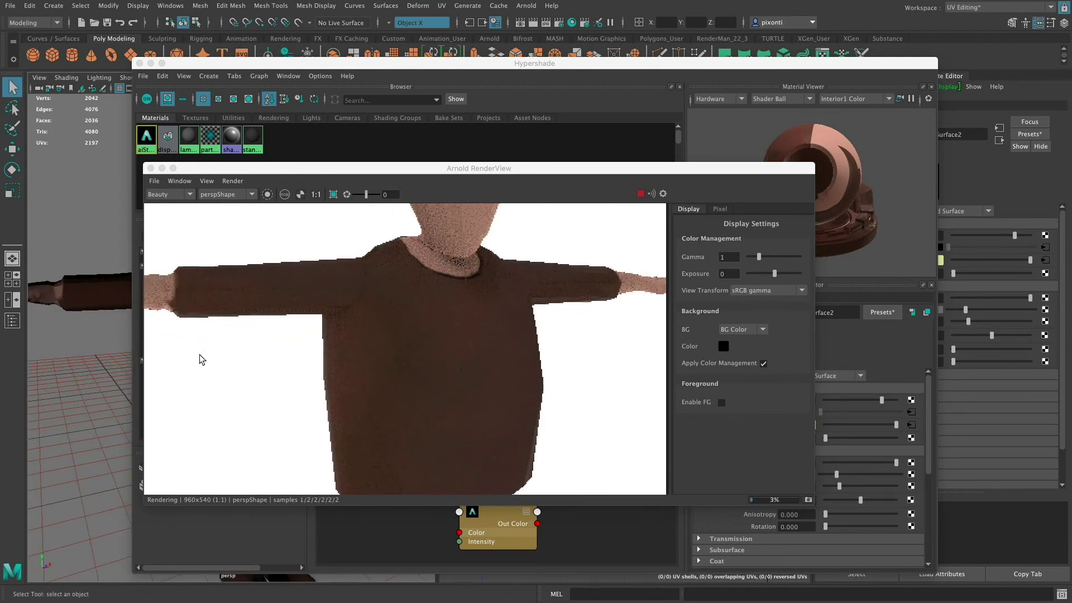
{"action": "left_click_drag", "start_coordinate": [620, 168], "coordinate": [570, 210]}
Review the attributes of displacementShader1 and the file5 height texture in the Hypershade
{"action": "left_click", "coordinate": [623, 63]}
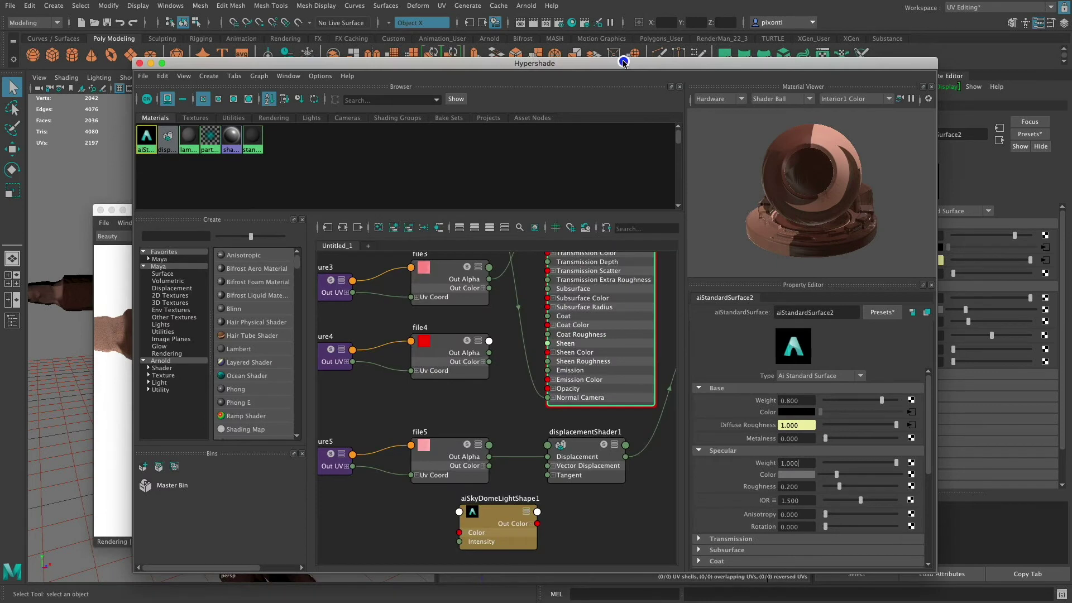
{"action": "left_click", "coordinate": [587, 448]}
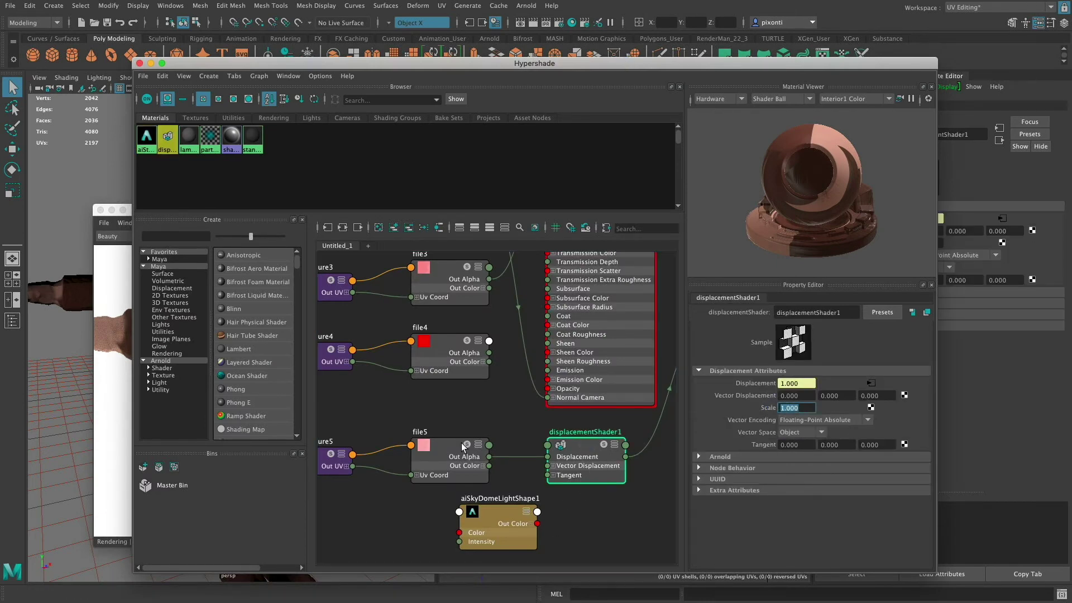
{"action": "left_click", "coordinate": [444, 450]}
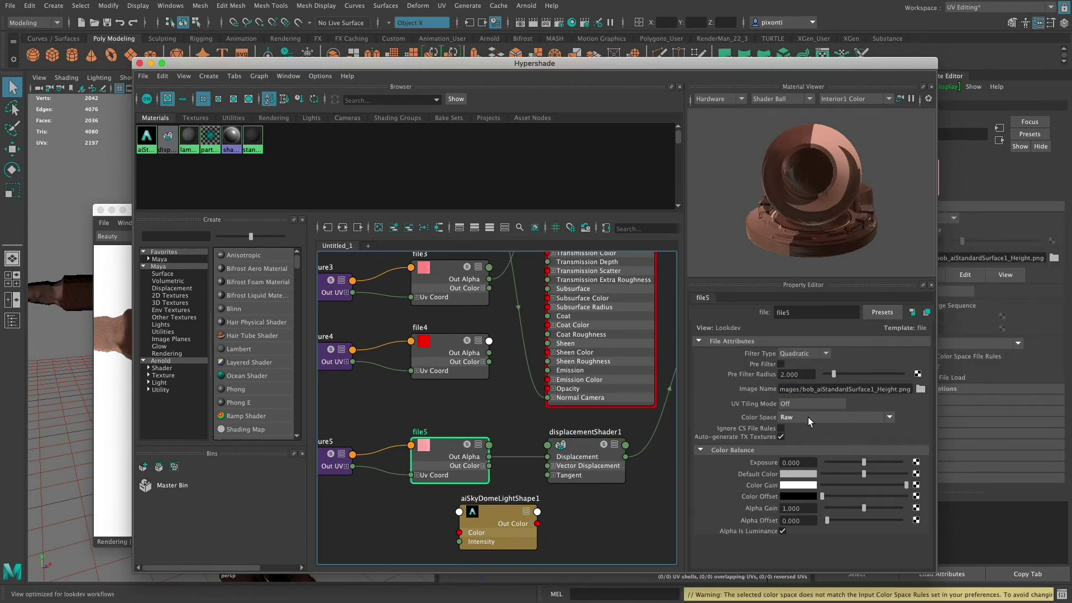
{"action": "left_click_drag", "start_coordinate": [382, 64], "coordinate": [429, 60]}
Examine the collar and chest close up in the Arnold RenderView for displacement detail
{"action": "left_click", "coordinate": [150, 211]}
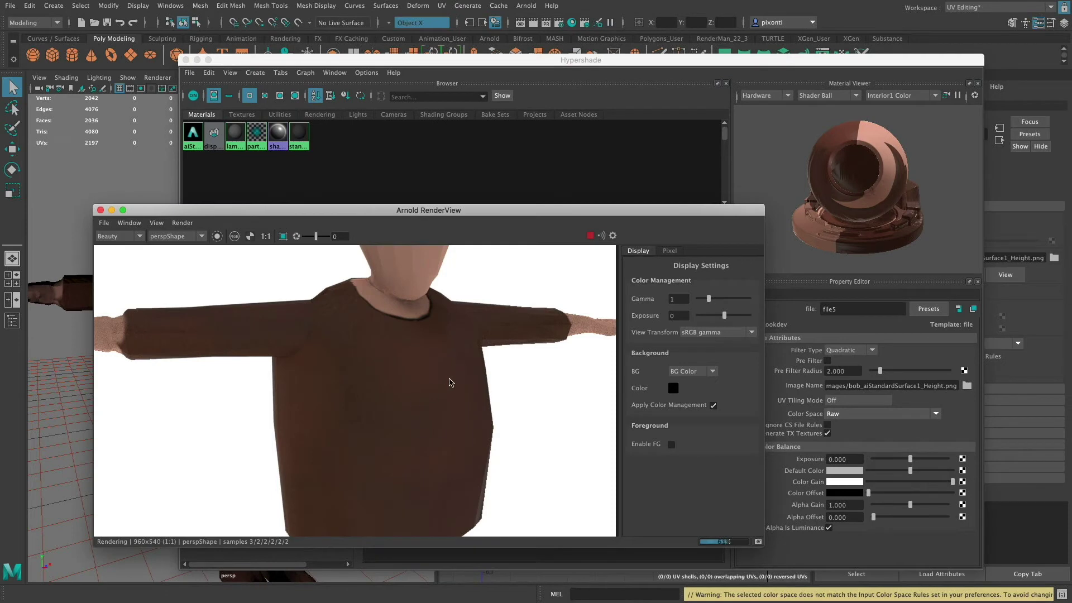
{"action": "mouse_move", "coordinate": [452, 383]}
{"action": "right_mouse_down", "text": "alt"}
{"action": "mouse_move", "coordinate": [435, 386]}
{"action": "mouse_move", "coordinate": [459, 374]}
{"action": "right_mouse_up", "text": "alt"}
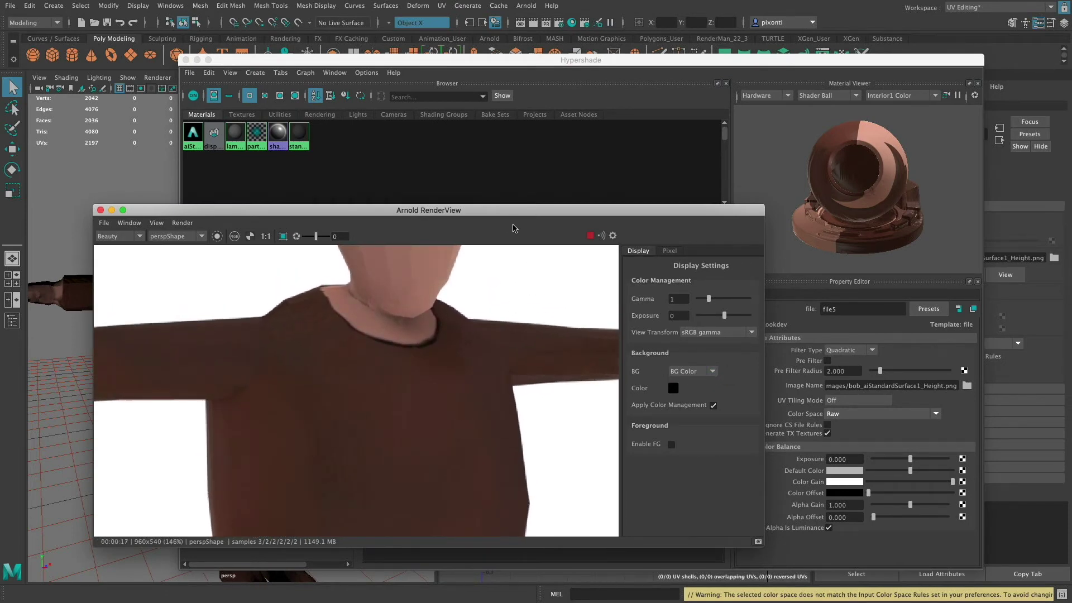
{"action": "left_click_drag", "start_coordinate": [133, 174], "coordinate": [101, 187], "text": "alt"}
{"action": "right_click_drag", "start_coordinate": [105, 187], "coordinate": [217, 166], "text": "alt"}
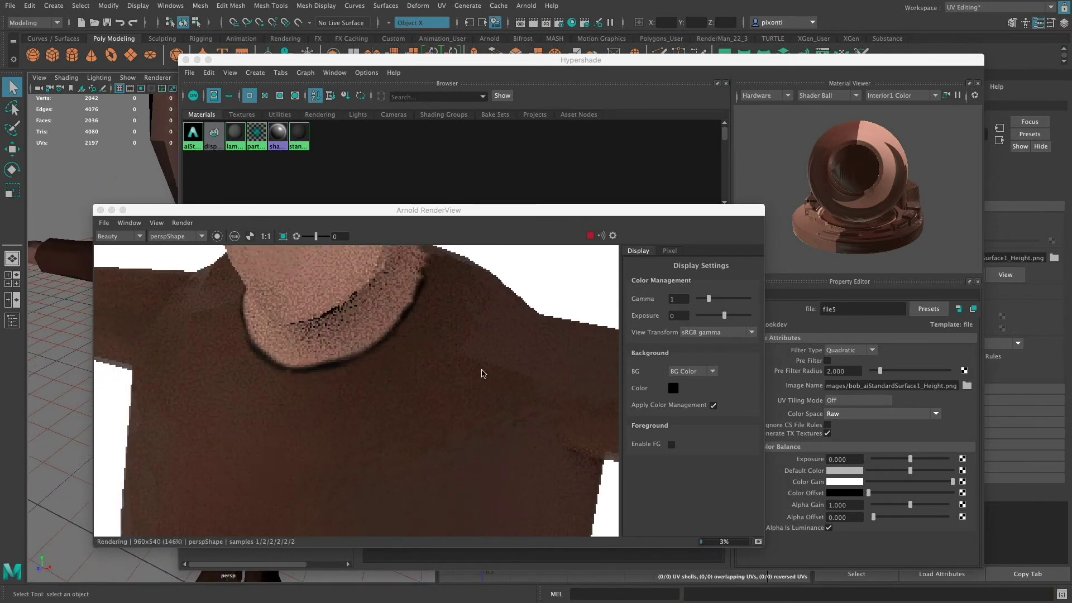
{"action": "left_click_drag", "start_coordinate": [559, 214], "coordinate": [521, 144]}
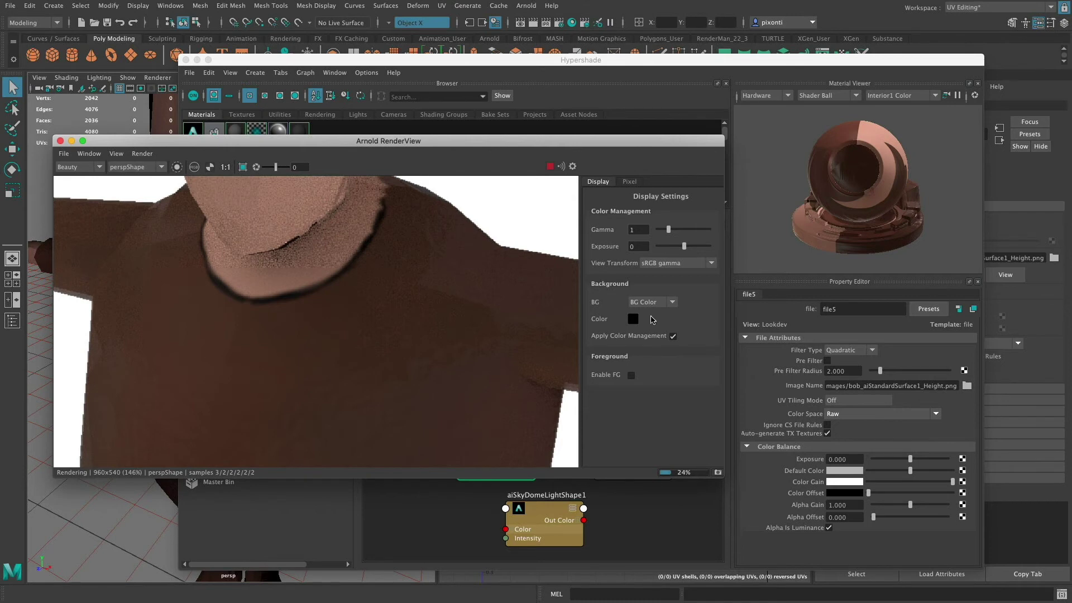
{"action": "left_click_drag", "start_coordinate": [645, 143], "coordinate": [631, 69]}
Set the Scale of displacementShader1 to 2 and check the effect in the Arnold RenderView
{"action": "left_click", "coordinate": [627, 447]}
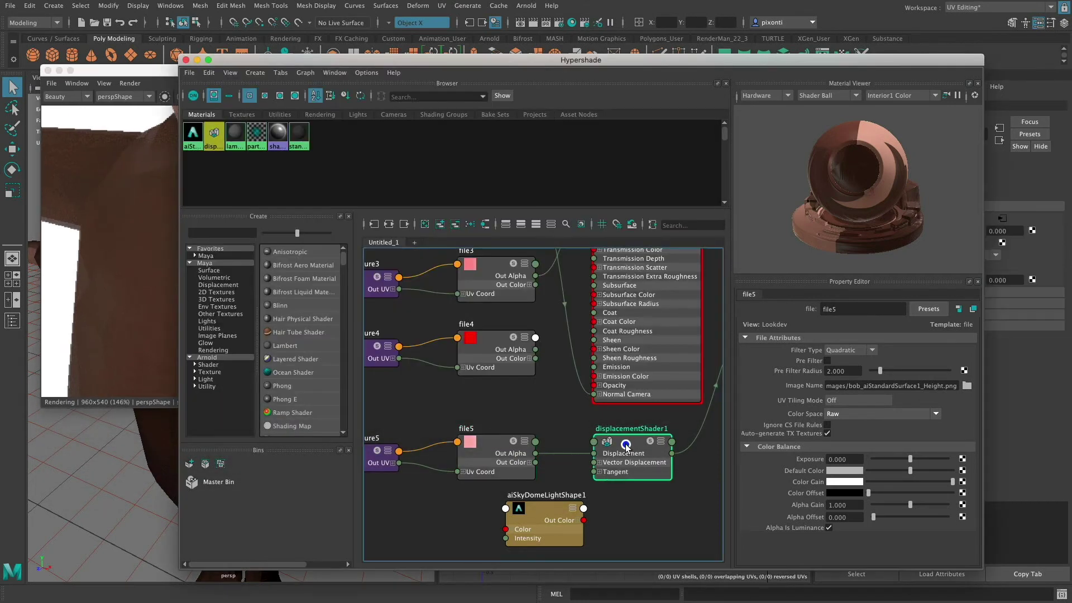
{"action": "left_click", "coordinate": [826, 404]}
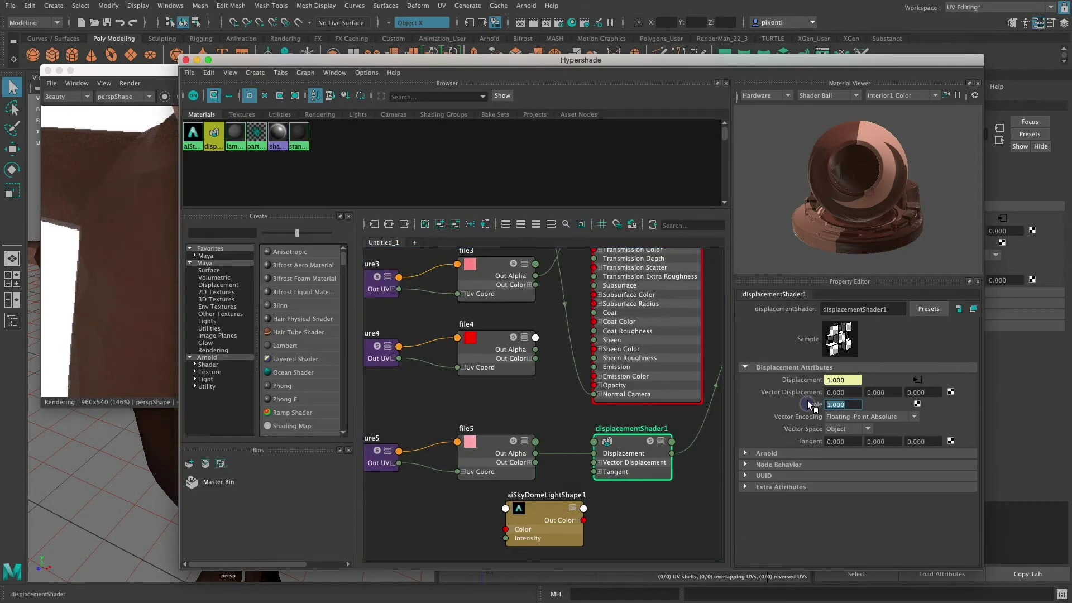
{"action": "type", "text": "2"}
{"action": "key", "text": "Tab"}
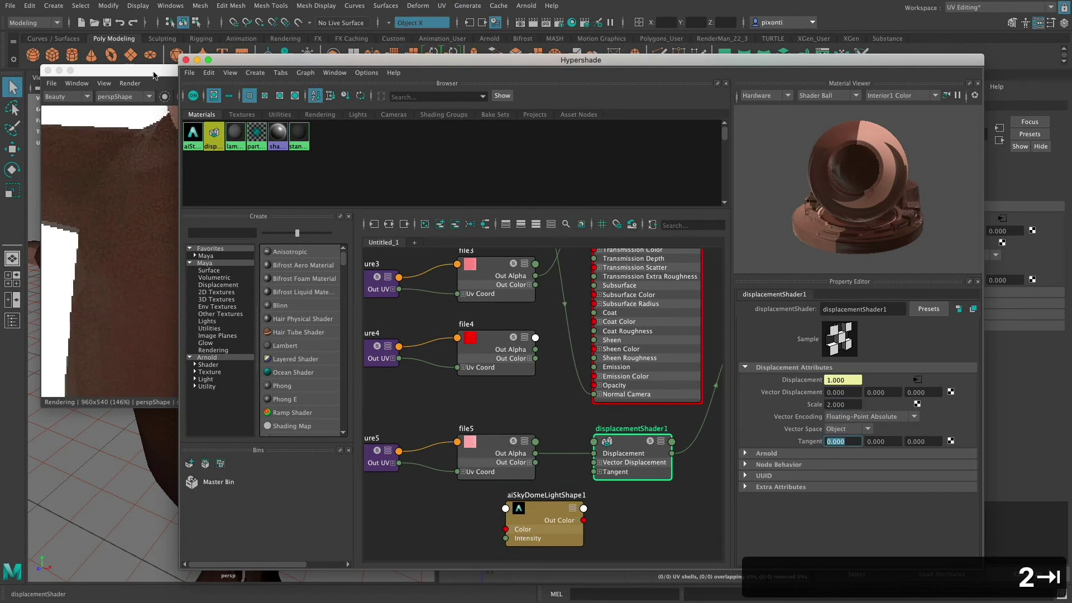
{"action": "left_click", "coordinate": [154, 75]}
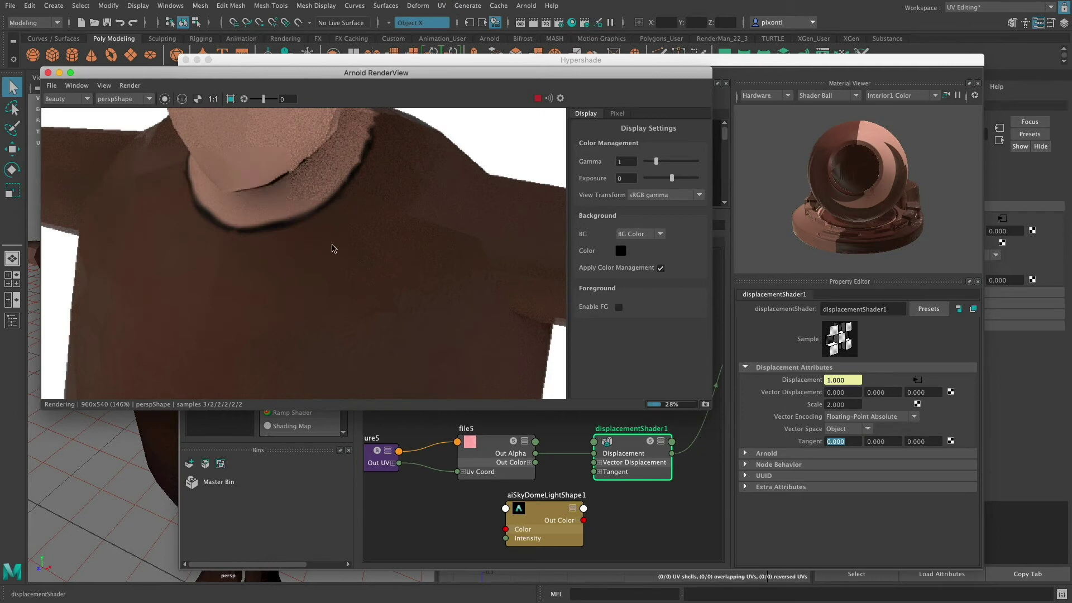
Try a Scale of 0.5 on displacementShader1 and check the rendered surface
{"action": "left_click", "coordinate": [842, 405]}
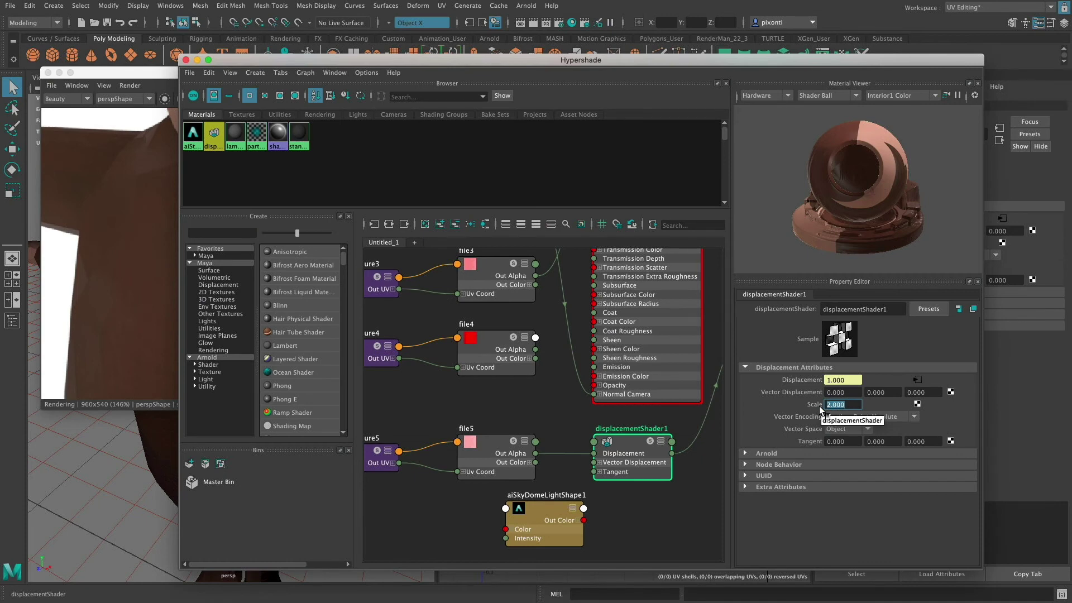
{"action": "type", "text": ".5"}
{"action": "key", "text": "Tab"}
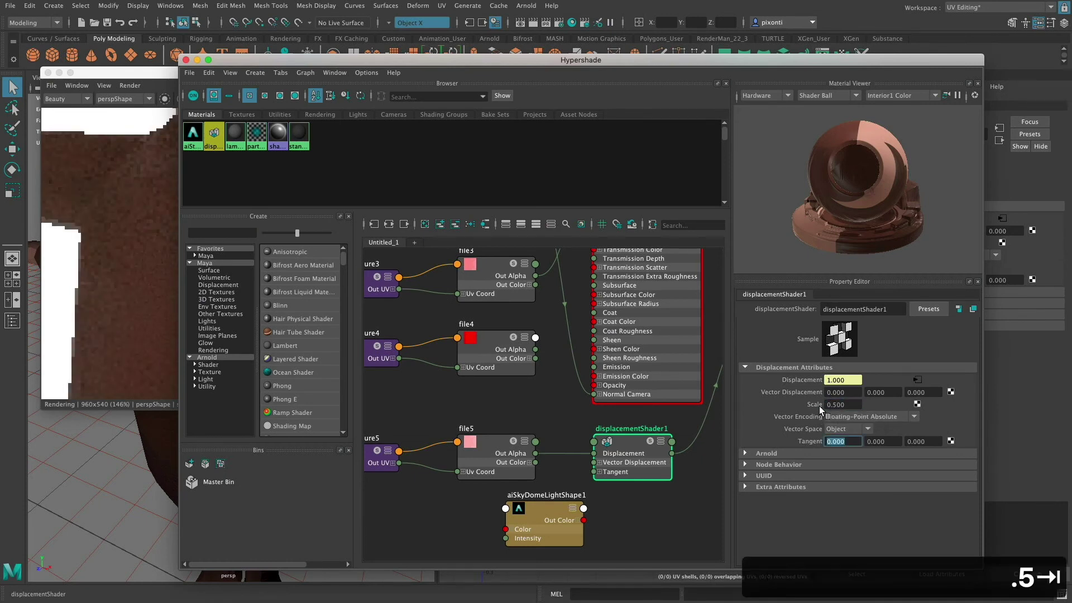
{"action": "left_click", "coordinate": [140, 235]}
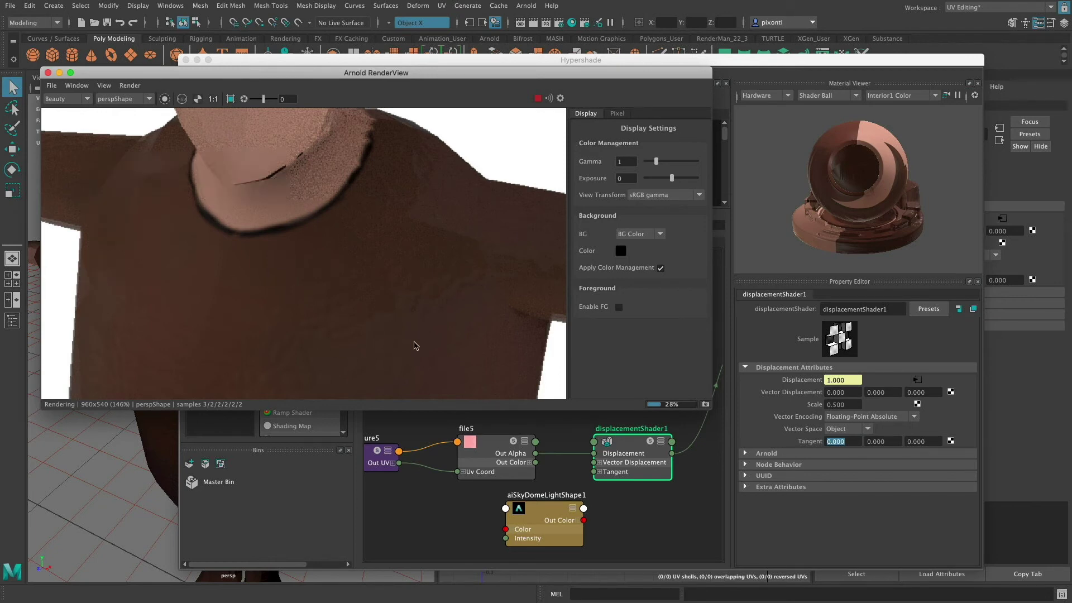
Set the Scale of displacementShader1 to 1 and expand its Arnold attributes
{"action": "left_click", "coordinate": [844, 405]}
{"action": "type", "text": "1"}
{"action": "key", "text": "Return"}
{"action": "left_click", "coordinate": [845, 405]}
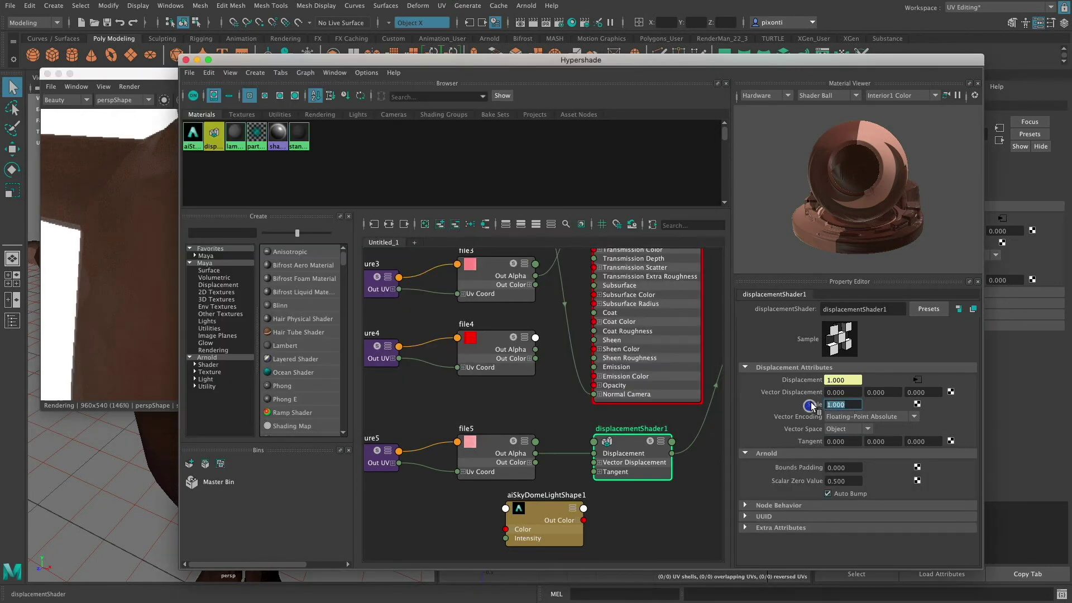
{"action": "left_click", "coordinate": [840, 486]}
Raise the Scale of displacementShader1 to 5 and inspect the relief in the render
{"action": "left_click", "coordinate": [846, 403]}
{"action": "type", "text": "5"}
{"action": "key", "text": "Tab"}
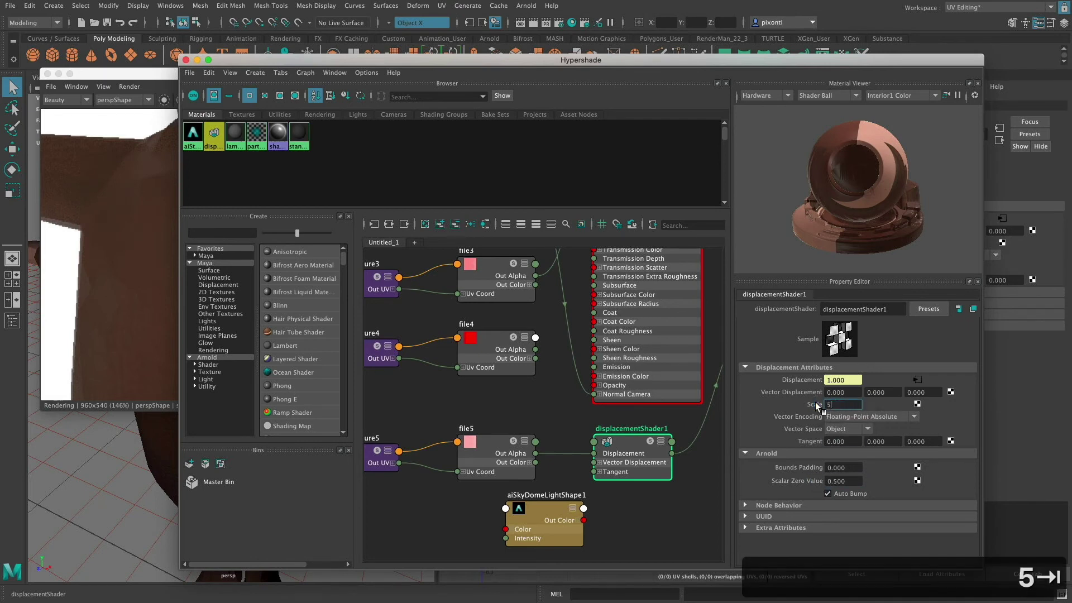
{"action": "left_click", "coordinate": [156, 81]}
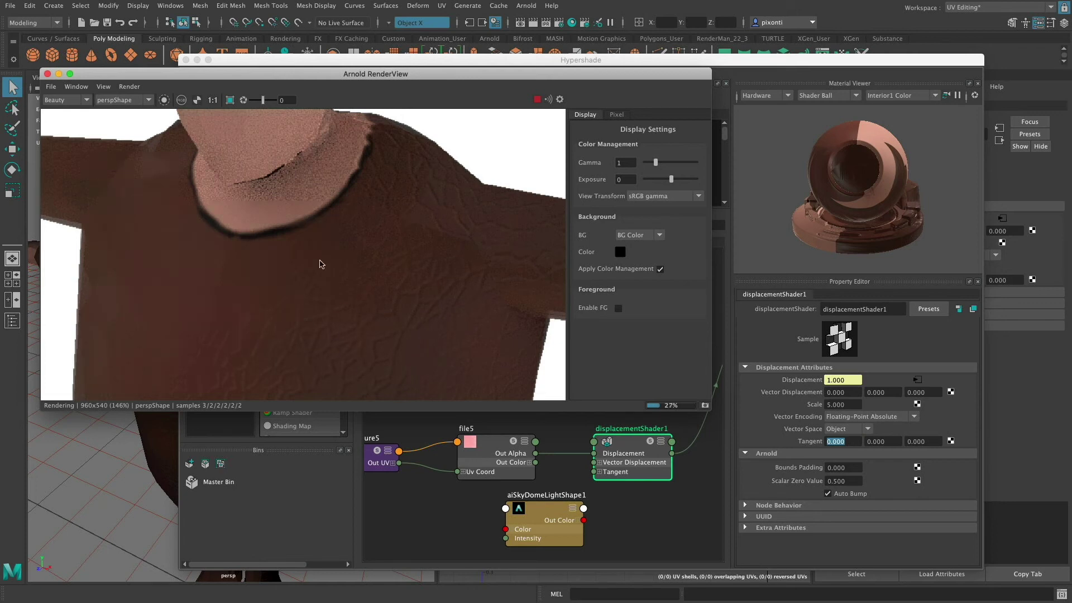
Increase the displacementShader1 Scale to 10 and inspect the stronger relief in the render
{"action": "left_click", "coordinate": [845, 404]}
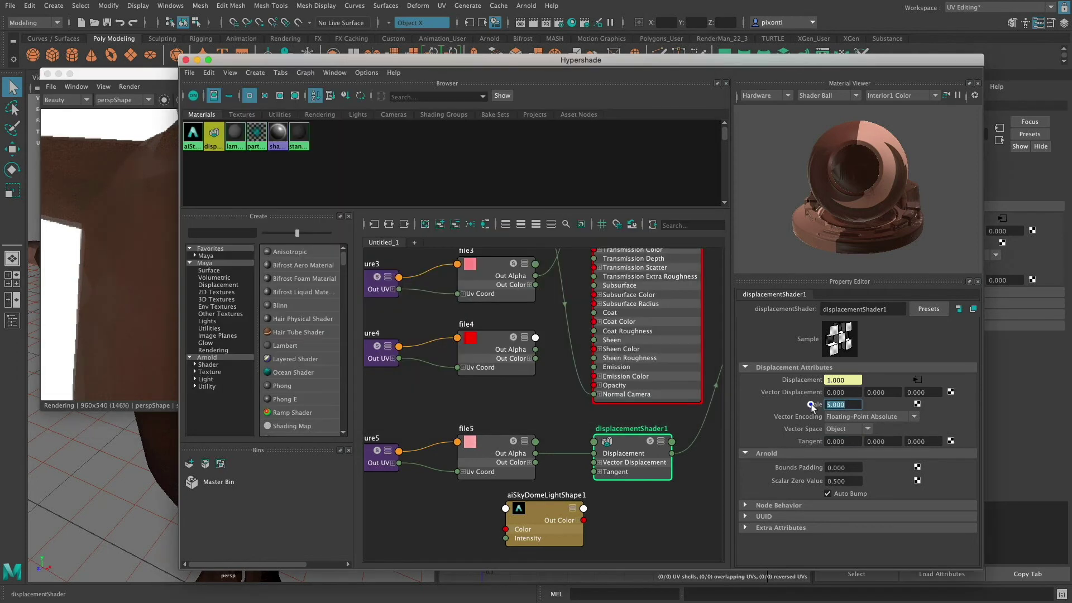
{"action": "type", "text": "10"}
{"action": "key", "text": "Tab"}
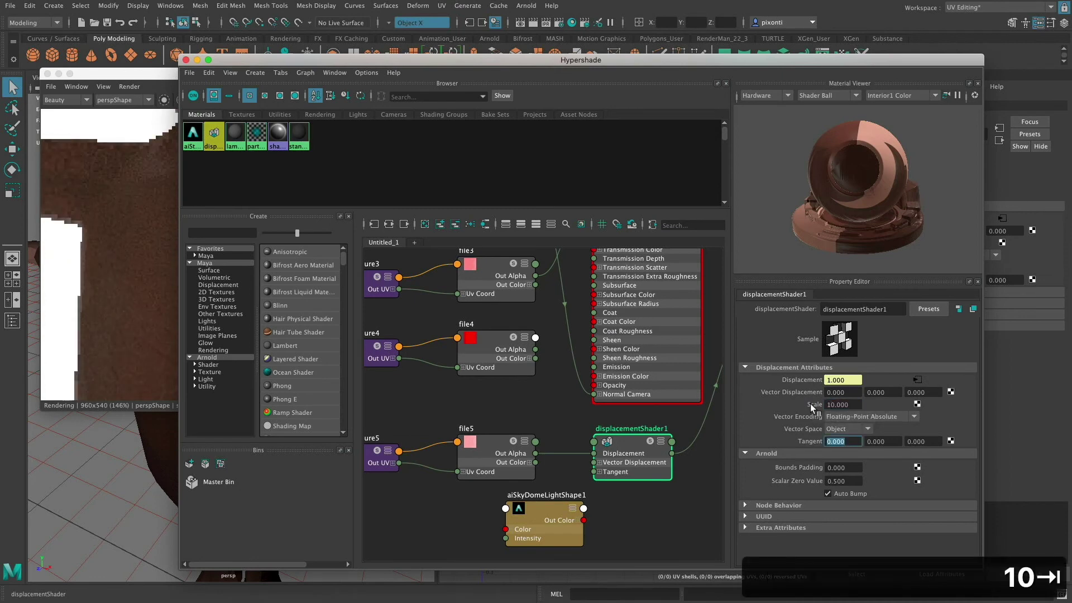
{"action": "left_click", "coordinate": [157, 81]}
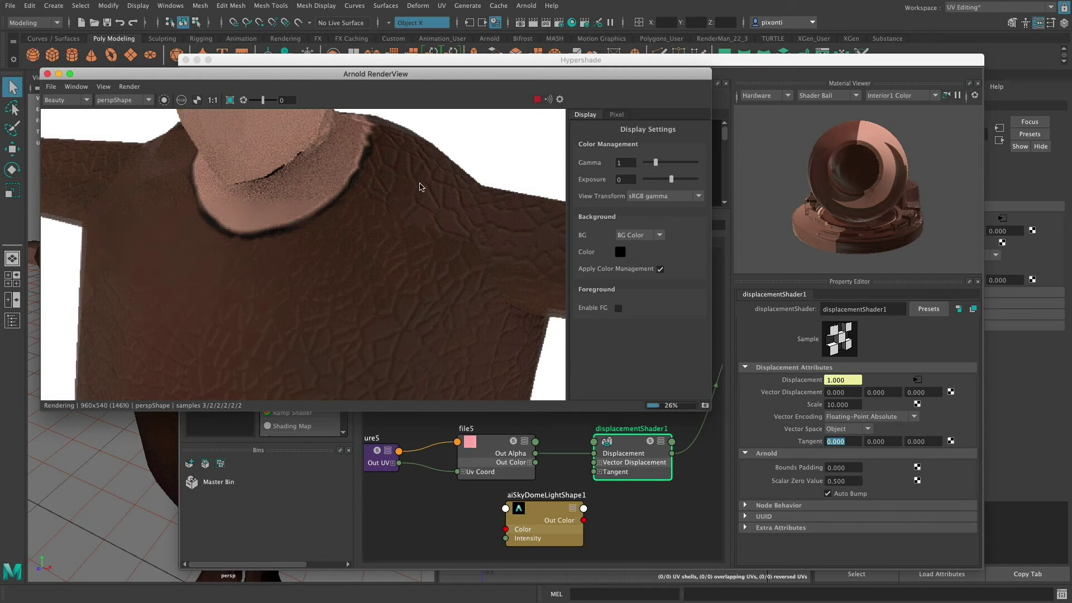
Invert the displacement by setting the displacementShader1 Scale to -10, and view the collar from another angle
{"action": "left_click", "coordinate": [829, 405]}
{"action": "type", "text": "-"}
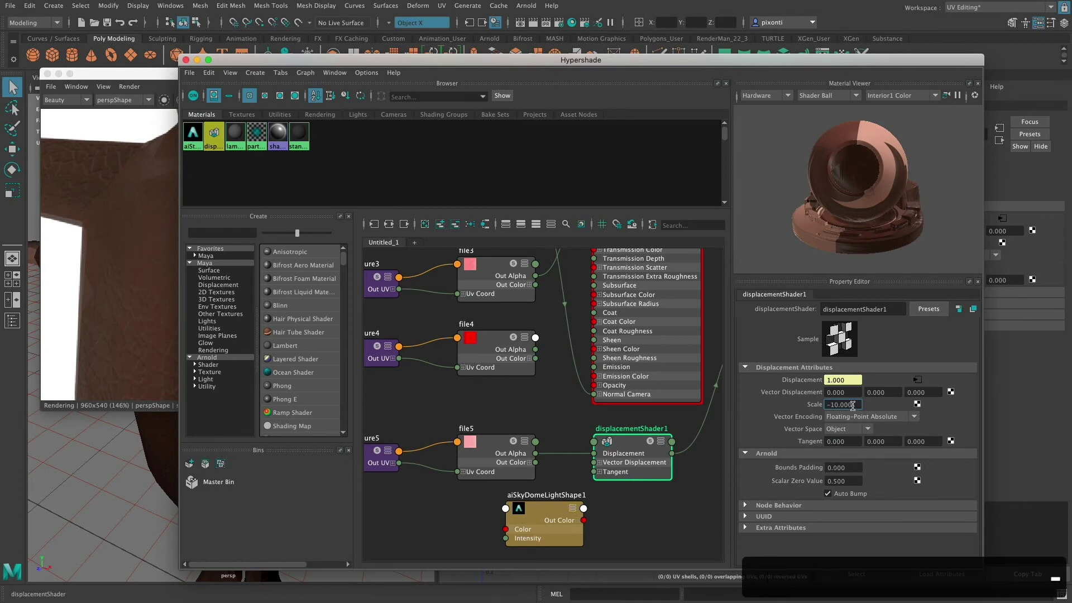
{"action": "key", "text": "Tab"}
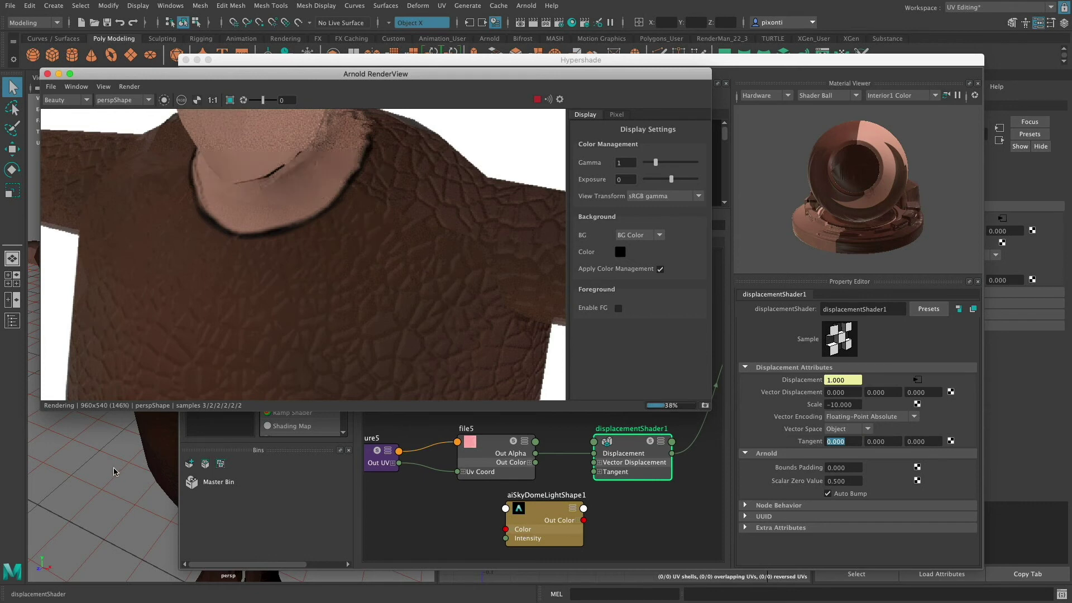
{"action": "left_click_drag", "start_coordinate": [114, 472], "coordinate": [107, 488], "text": "alt"}
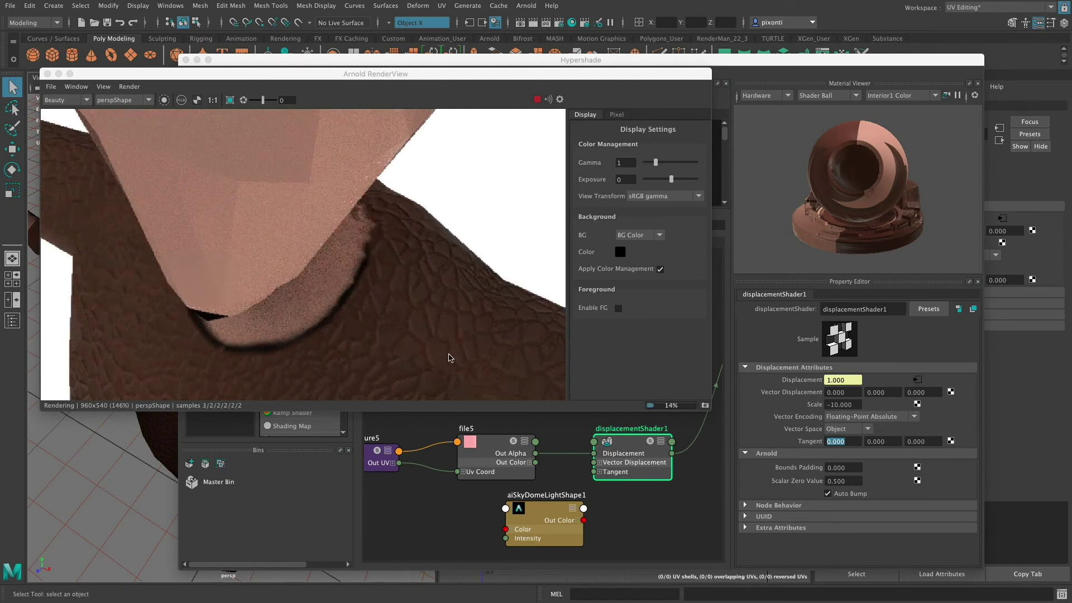
Set the displacementShader1 Scale to 1 and check the surface relief in the Arnold render
{"action": "left_click", "coordinate": [847, 406]}
{"action": "left_click_drag", "start_coordinate": [847, 406], "coordinate": [830, 407]}
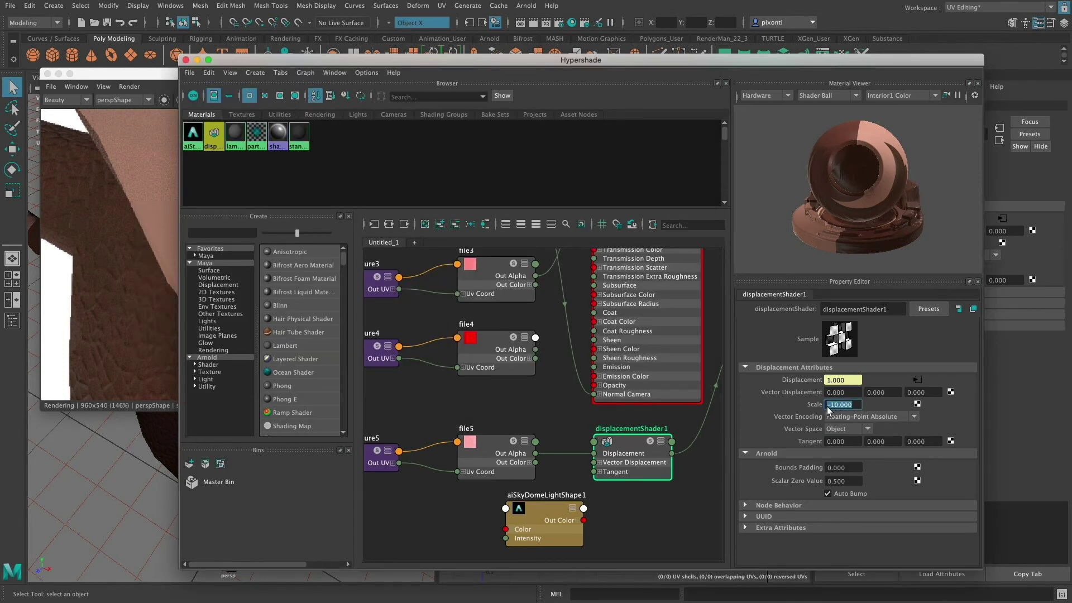
{"action": "type", "text": "1"}
{"action": "key", "text": "Tab"}
{"action": "left_click", "coordinate": [149, 74]}
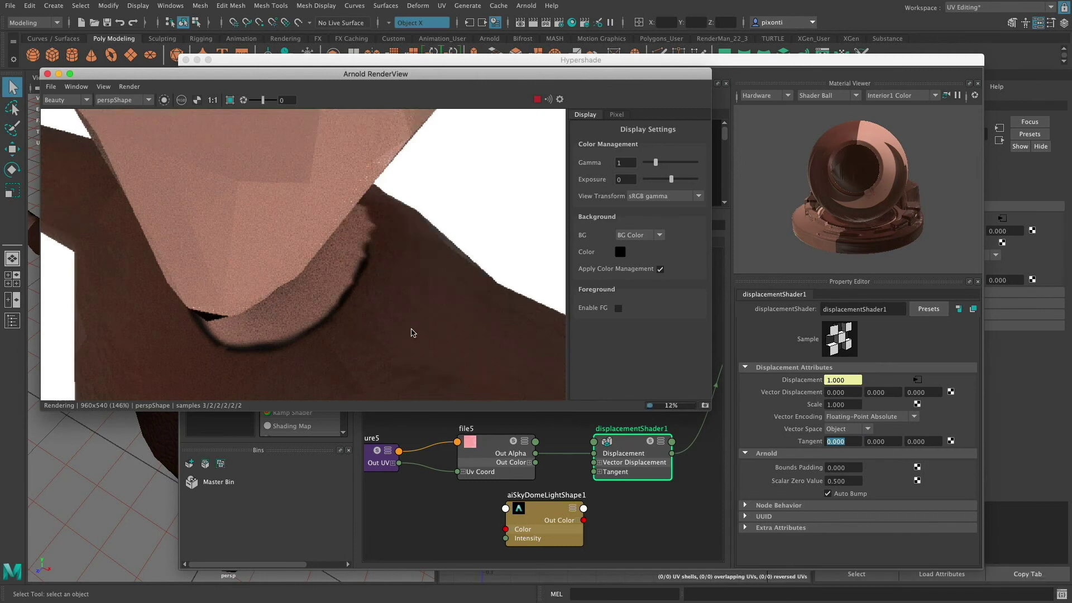
Set the displacementShader1 Scale to 3 and check the shirt's relief in the Arnold render
{"action": "left_click", "coordinate": [840, 404]}
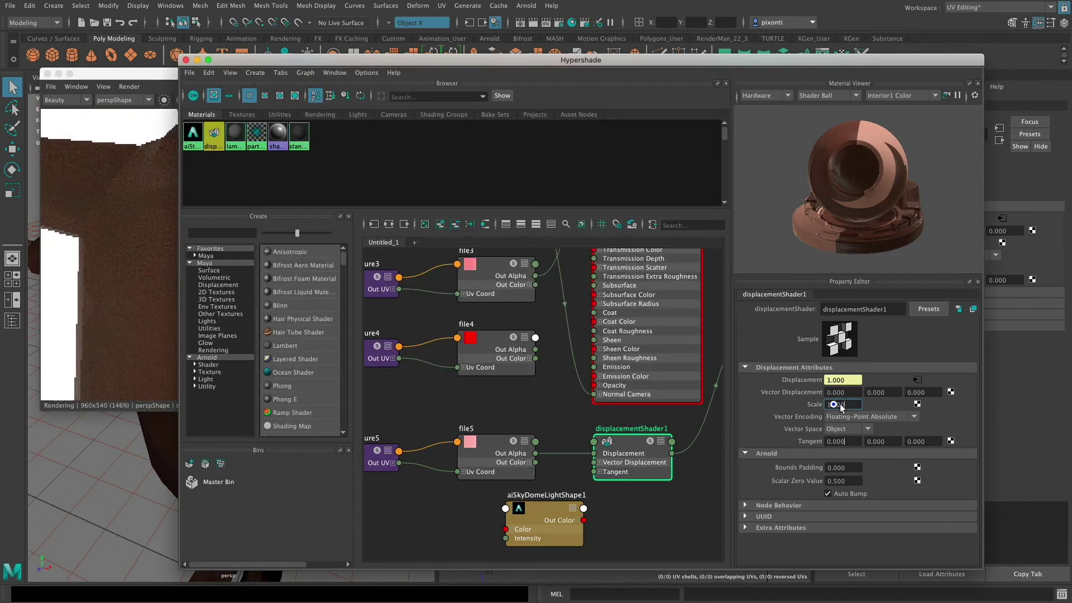
{"action": "type", "text": "3"}
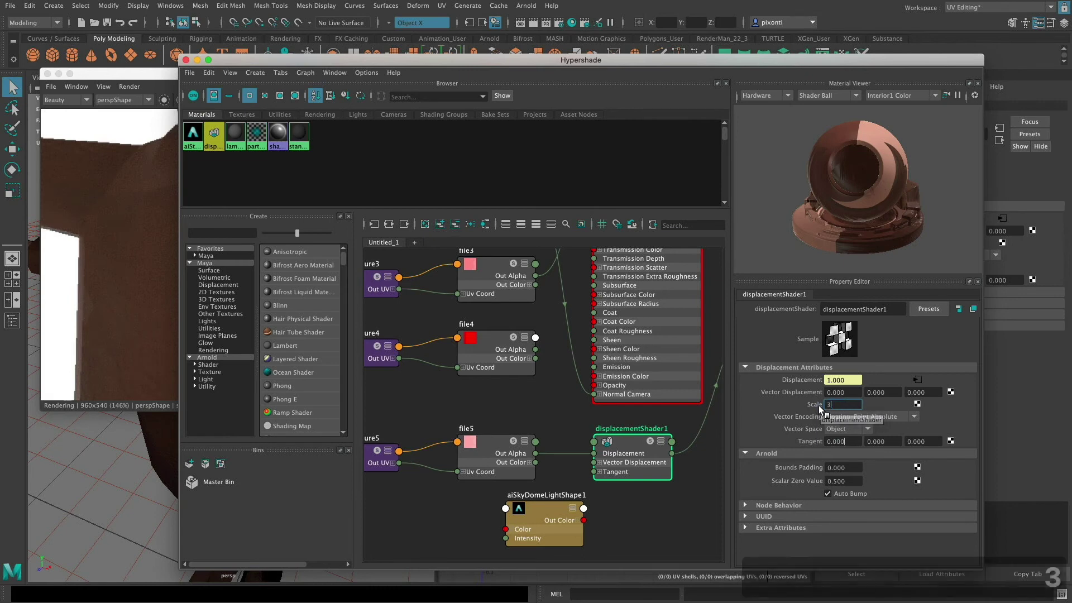
{"action": "key", "text": "Tab"}
{"action": "left_click", "coordinate": [158, 75]}
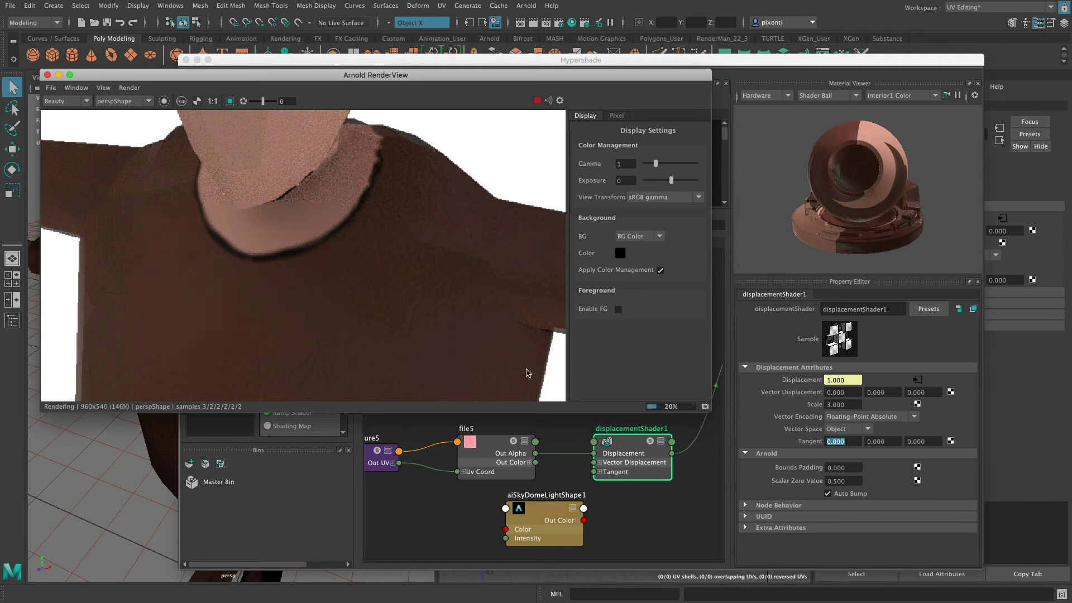
Close the Hypershade and switch the workspace to Maya Classic
{"action": "left_click", "coordinate": [795, 59]}
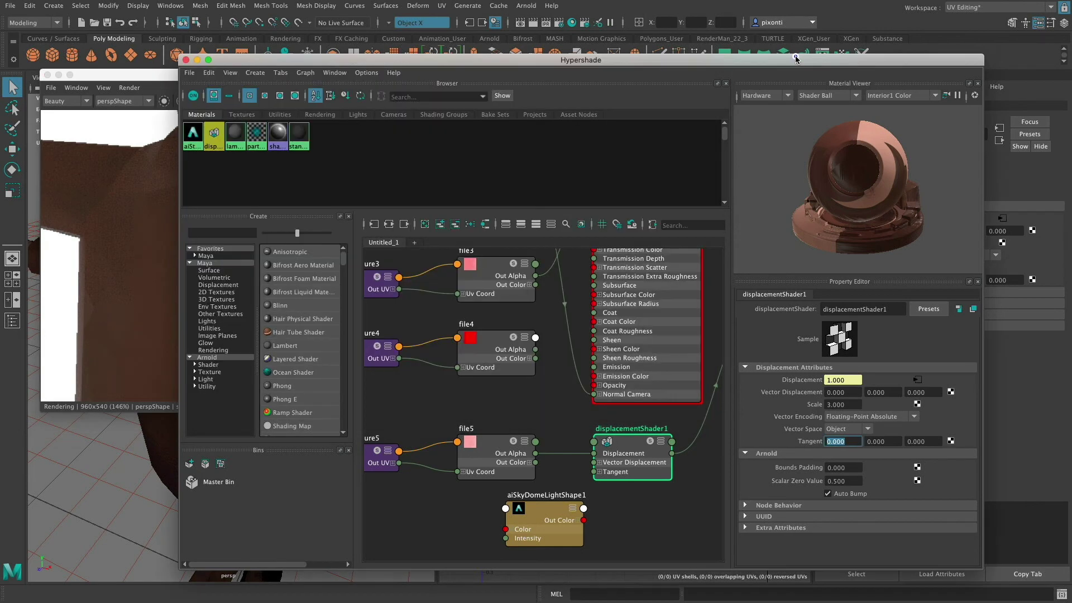
{"action": "left_click", "coordinate": [187, 60]}
{"action": "left_click_drag", "start_coordinate": [412, 79], "coordinate": [731, 131]}
{"action": "left_click", "coordinate": [1026, 7]}
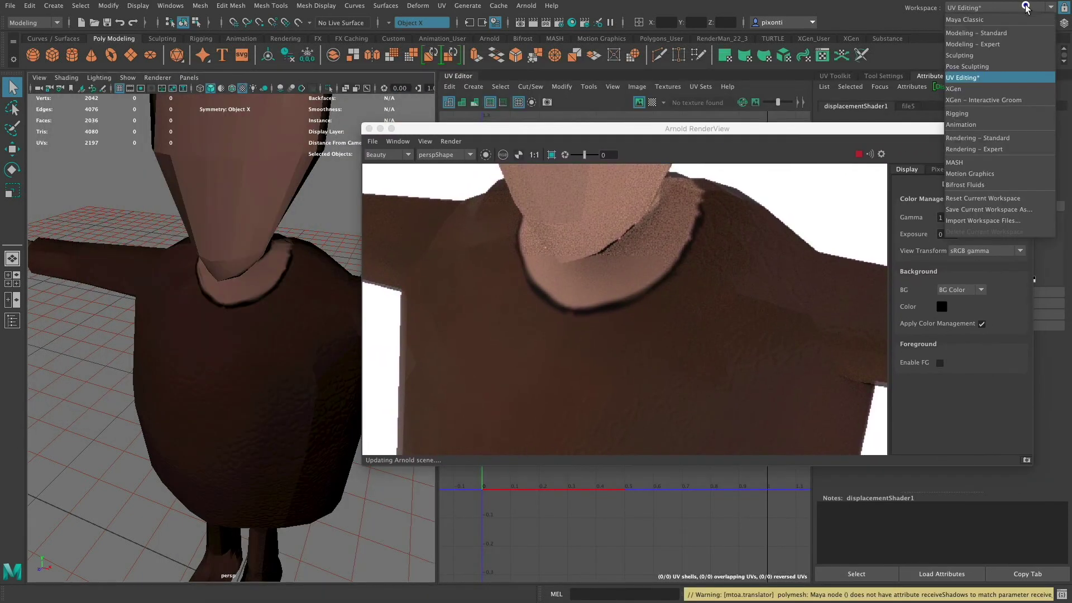
{"action": "left_click", "coordinate": [1010, 19]}
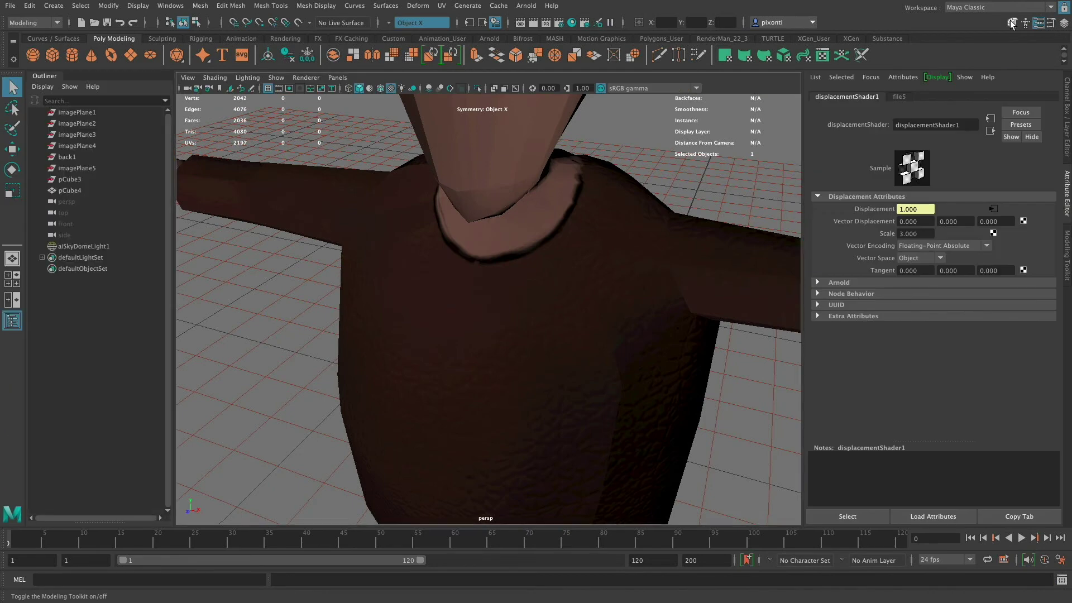
Reopen the Arnold RenderView in the Maya Classic workspace
{"action": "left_click", "coordinate": [526, 6]}
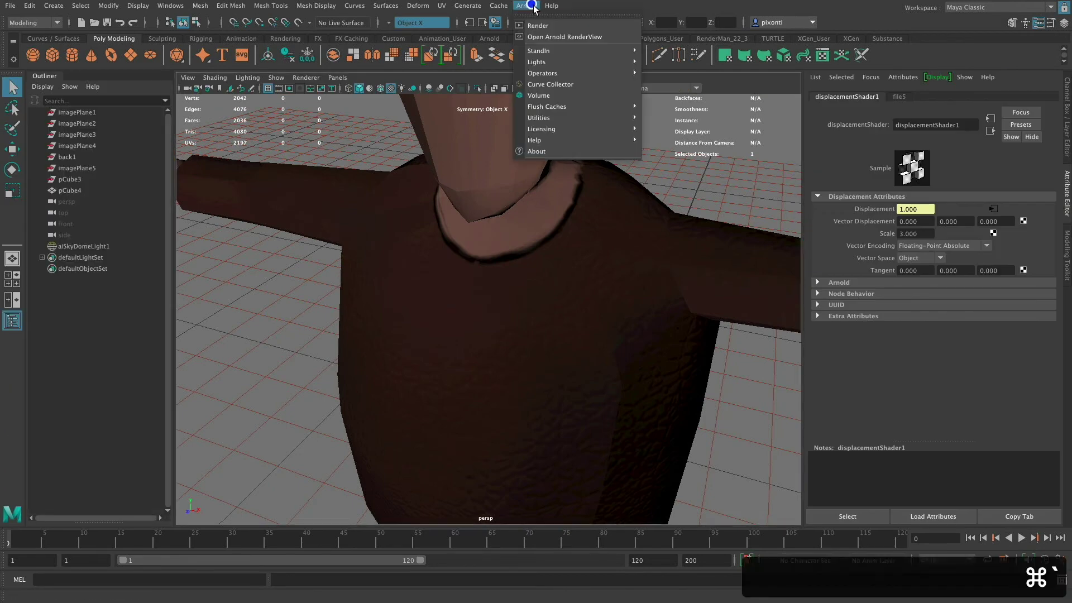
{"action": "left_click", "coordinate": [572, 37]}
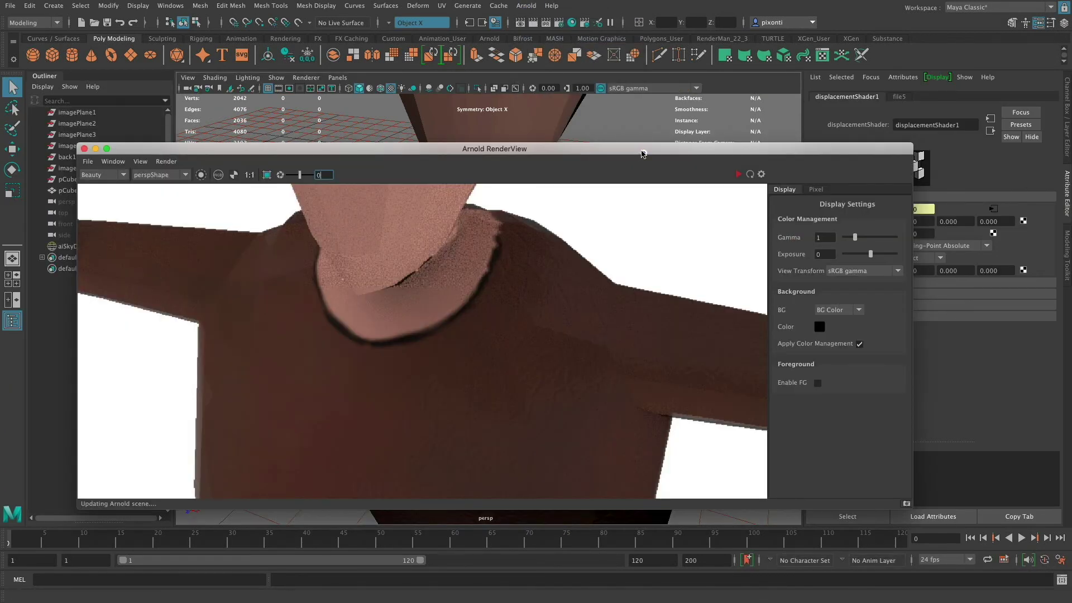
{"action": "left_click_drag", "start_coordinate": [642, 153], "coordinate": [675, 168]}
Frame the character from the front in the perspective view and start the interactive Arnold render
{"action": "left_click_drag", "start_coordinate": [594, 117], "coordinate": [423, 134], "text": "alt"}
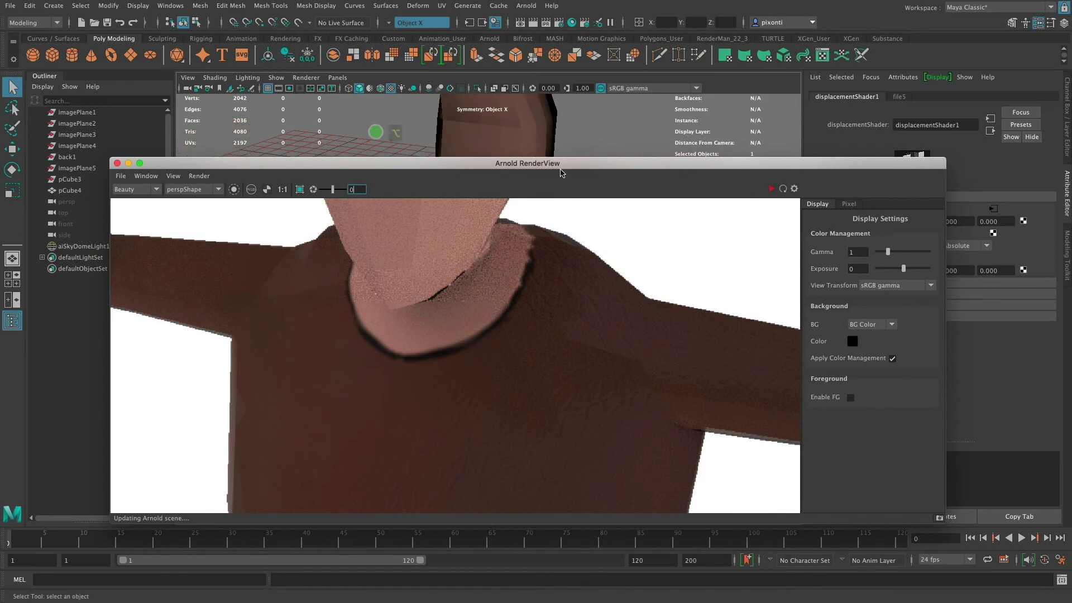
{"action": "left_click_drag", "start_coordinate": [556, 164], "coordinate": [501, 451]}
{"action": "left_click_drag", "start_coordinate": [552, 334], "coordinate": [531, 359], "text": "alt"}
{"action": "left_click_drag", "start_coordinate": [592, 449], "coordinate": [617, 150]}
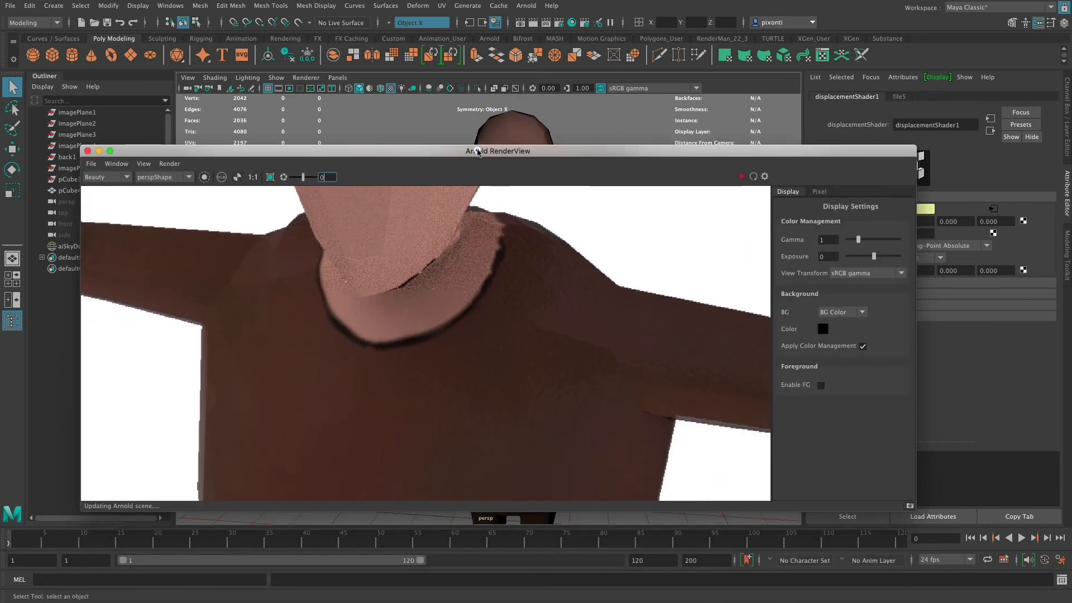
{"action": "left_click_drag", "start_coordinate": [478, 152], "coordinate": [486, 177]}
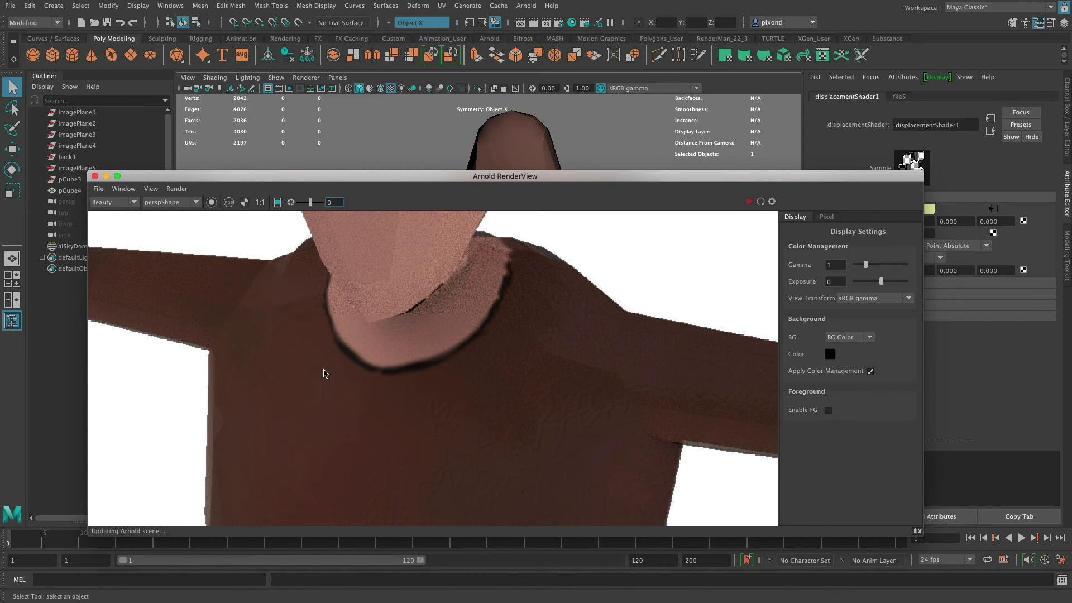
{"action": "left_click_drag", "start_coordinate": [735, 175], "coordinate": [723, 154]}
{"action": "left_click", "coordinate": [736, 180]}
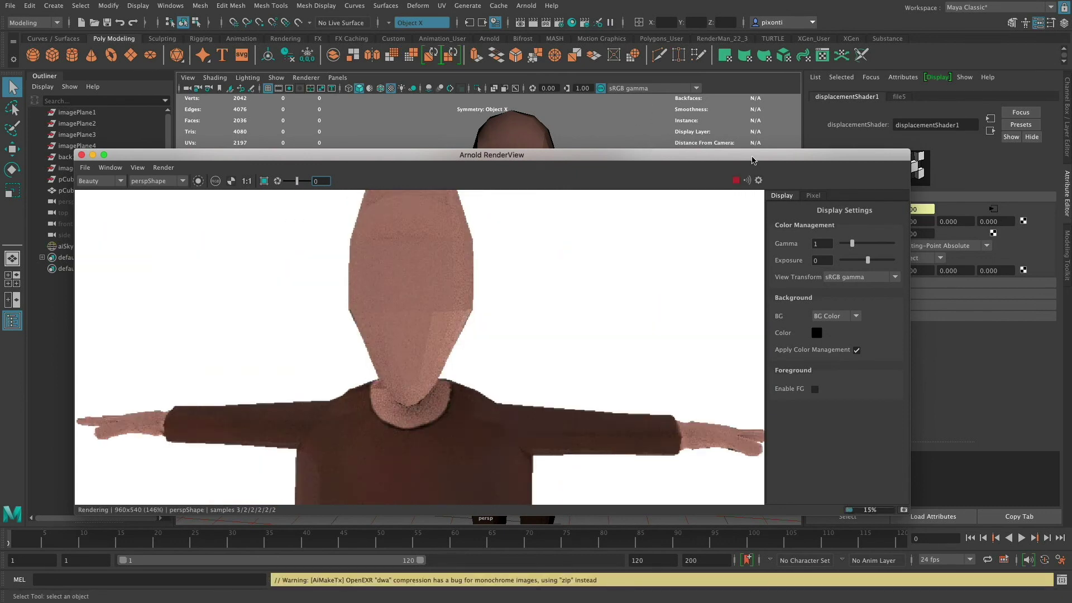
Move the RenderView clear of the perspective view and pull the camera back to frame more of the character
{"action": "left_click_drag", "start_coordinate": [767, 158], "coordinate": [787, 286]}
{"action": "right_click_drag", "start_coordinate": [598, 227], "coordinate": [508, 220], "text": "alt"}
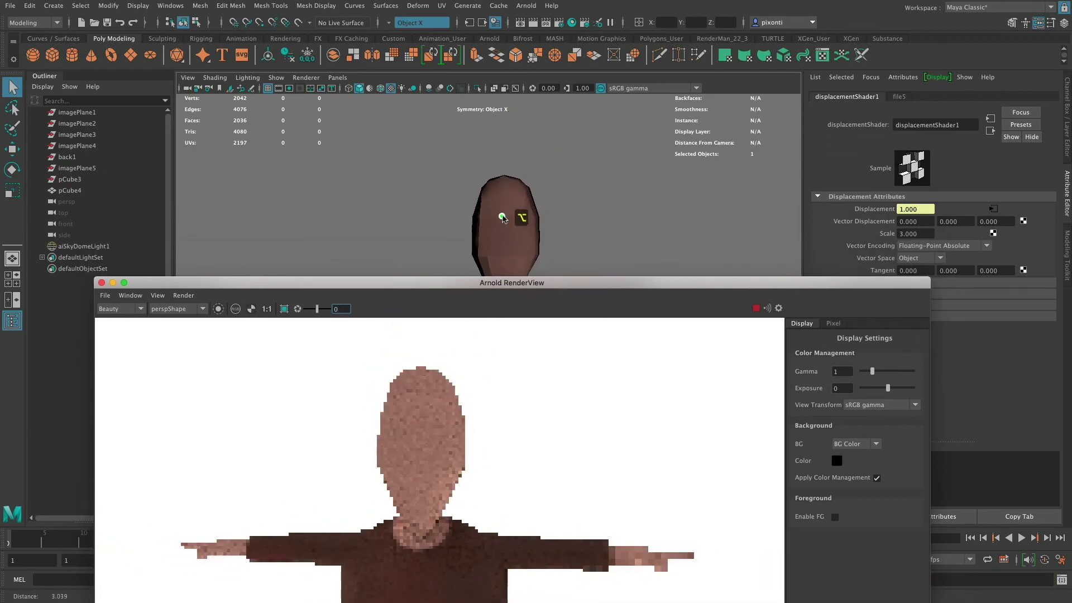
{"action": "left_click_drag", "start_coordinate": [518, 287], "coordinate": [519, 506]}
{"action": "right_click_drag", "start_coordinate": [592, 304], "coordinate": [567, 294], "text": "alt"}
{"action": "left_click_drag", "start_coordinate": [567, 294], "coordinate": [550, 323], "text": "alt"}
{"action": "right_click_drag", "start_coordinate": [546, 319], "coordinate": [544, 324], "text": "alt"}
{"action": "middle_click_drag", "start_coordinate": [544, 324], "coordinate": [540, 319], "text": "alt"}
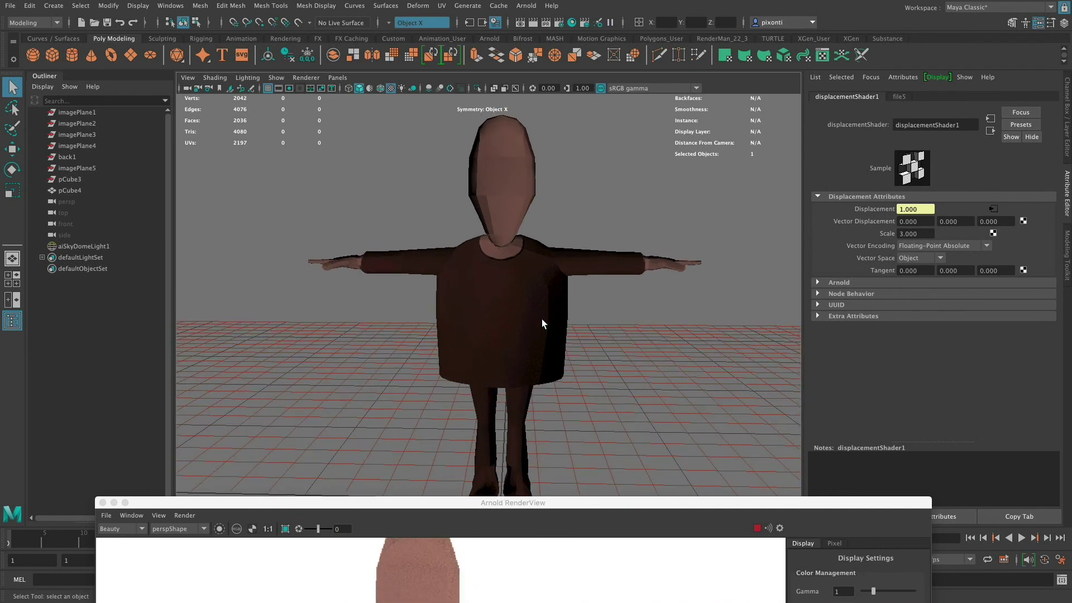
Show the resolution gate in the perspective view and frame the whole character inside it from a three-quarter angle
{"action": "left_click", "coordinate": [291, 90]}
{"action": "left_click_drag", "start_coordinate": [568, 336], "coordinate": [550, 351], "text": "alt"}
{"action": "middle_click_drag", "start_coordinate": [550, 352], "coordinate": [539, 325], "text": "alt"}
{"action": "left_click_drag", "start_coordinate": [539, 325], "coordinate": [593, 329], "text": "alt"}
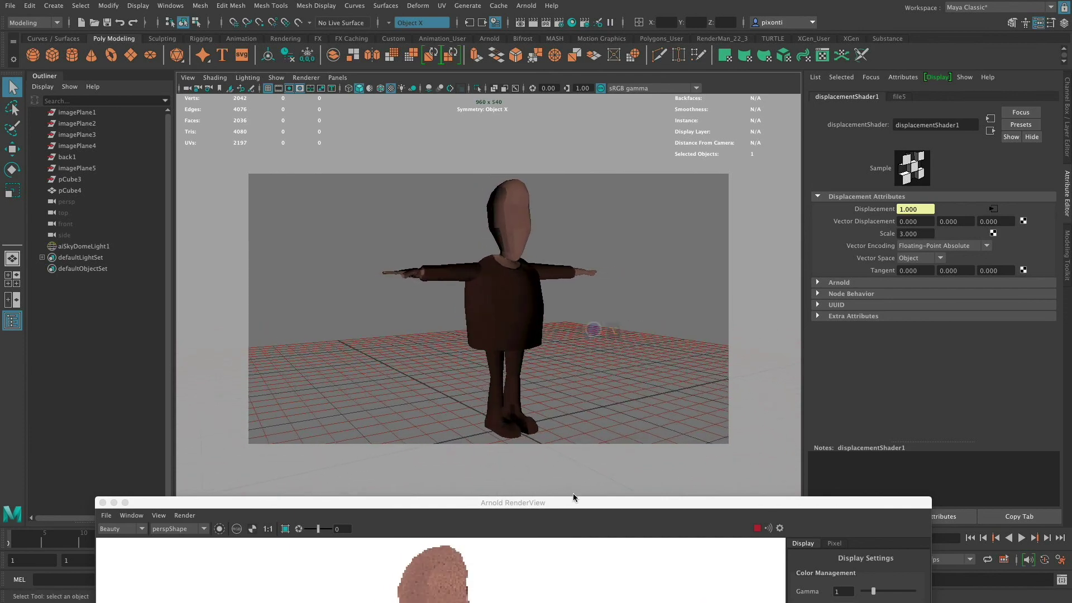
Display the full-figure render at 1:1 size in the RenderView with the test resolution at 100%
{"action": "left_click_drag", "start_coordinate": [574, 501], "coordinate": [569, 155]}
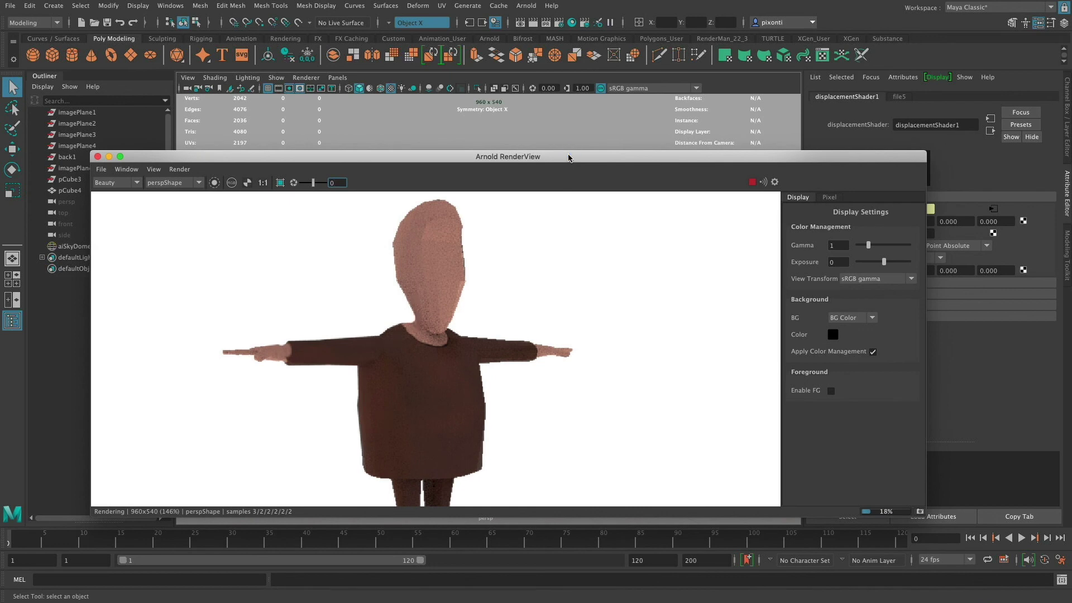
{"action": "left_click", "coordinate": [263, 183]}
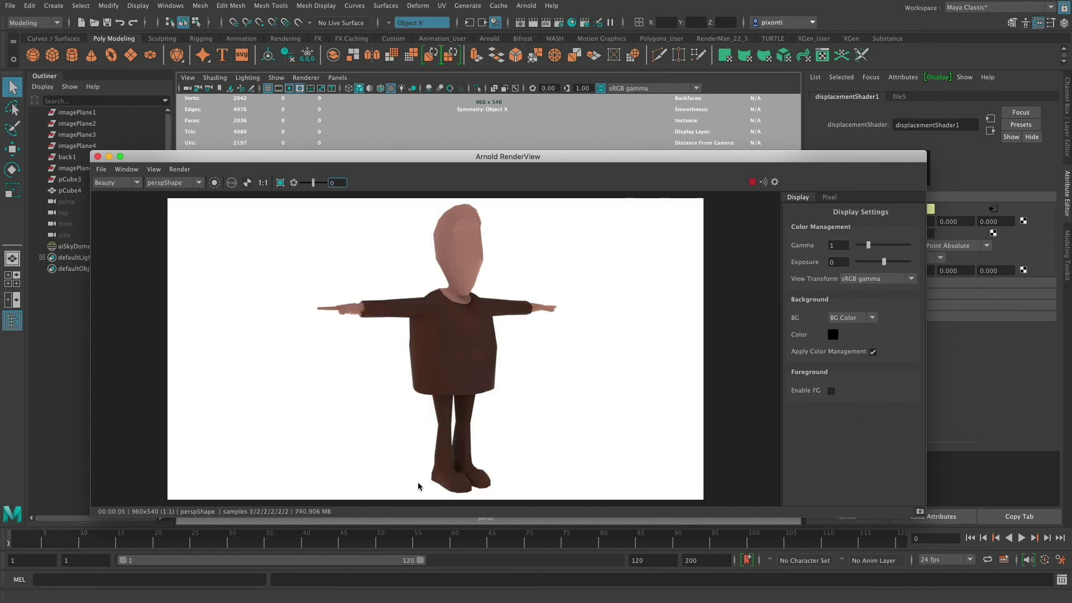
{"action": "left_click", "coordinate": [154, 169]}
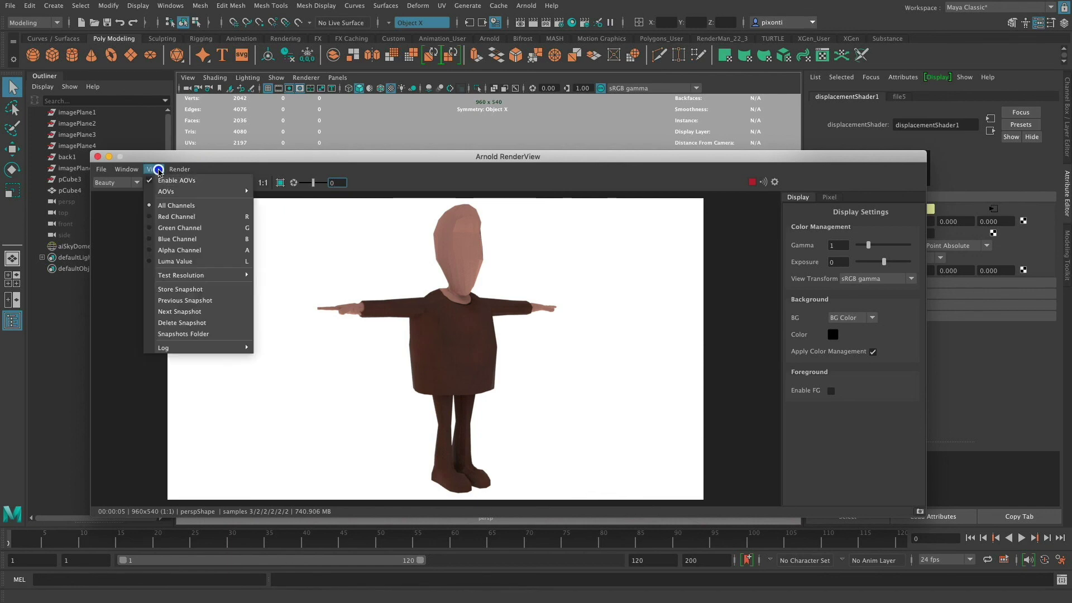
{"action": "mouse_move", "coordinate": [223, 274]}
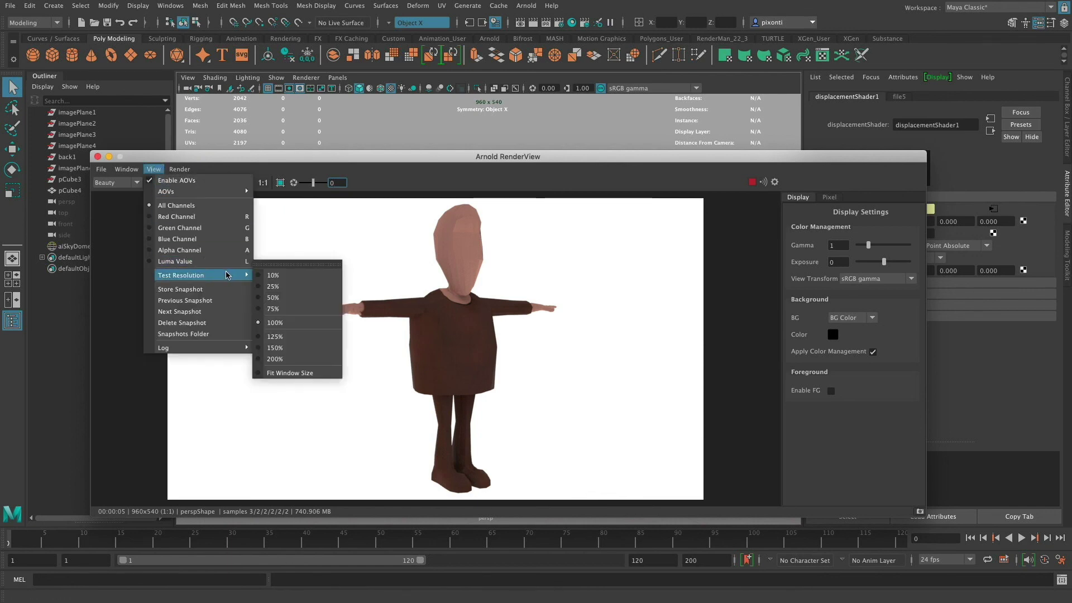
{"action": "left_click", "coordinate": [307, 322]}
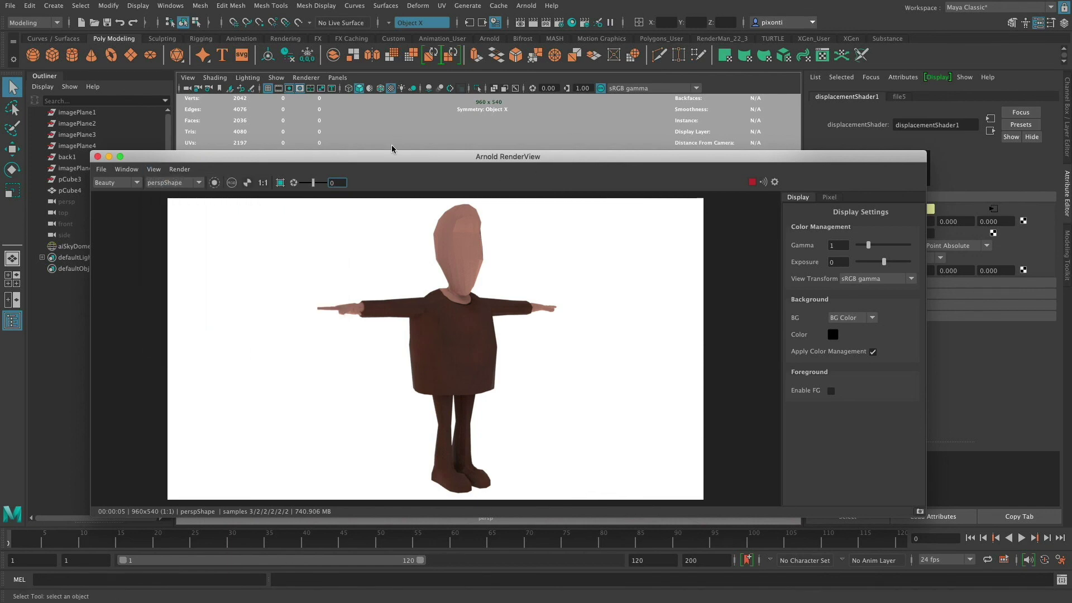
Preview the render at 50% test resolution and restore it to 100%
{"action": "mouse_move", "coordinate": [718, 157]}
{"action": "left_mouse_down"}
{"action": "mouse_move", "coordinate": [705, 133]}
{"action": "mouse_move", "coordinate": [737, 155]}
{"action": "left_mouse_up"}
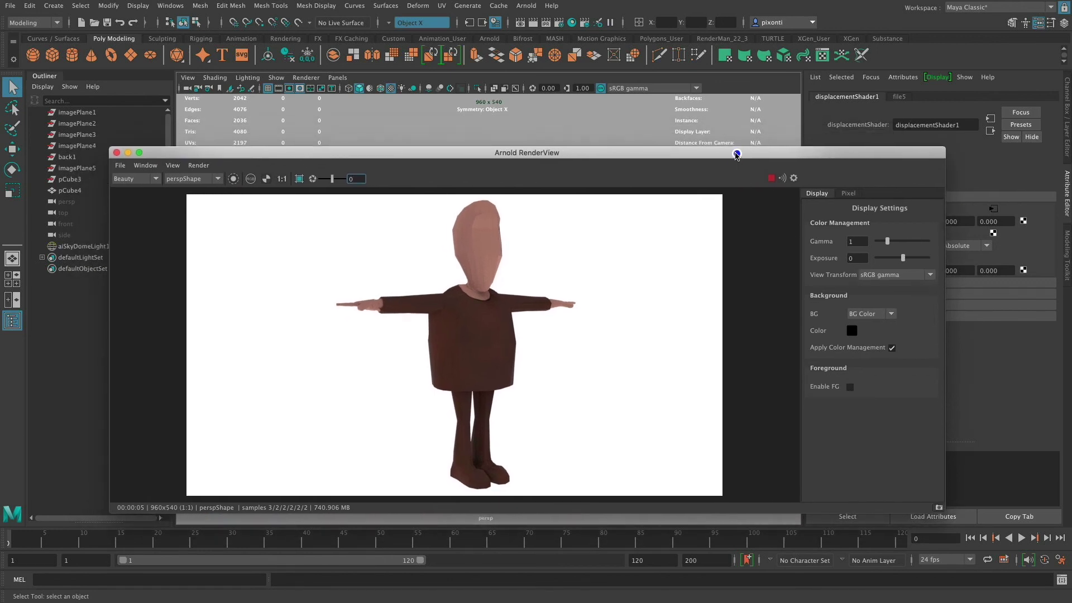
{"action": "left_click", "coordinate": [196, 166]}
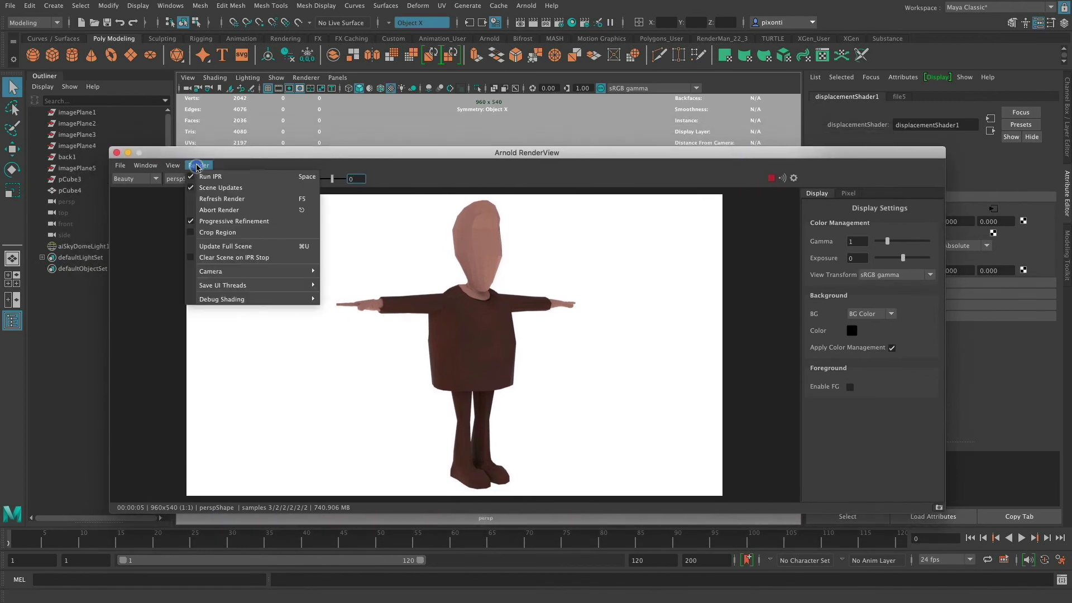
{"action": "left_click", "coordinate": [174, 166]}
{"action": "left_click", "coordinate": [173, 166]}
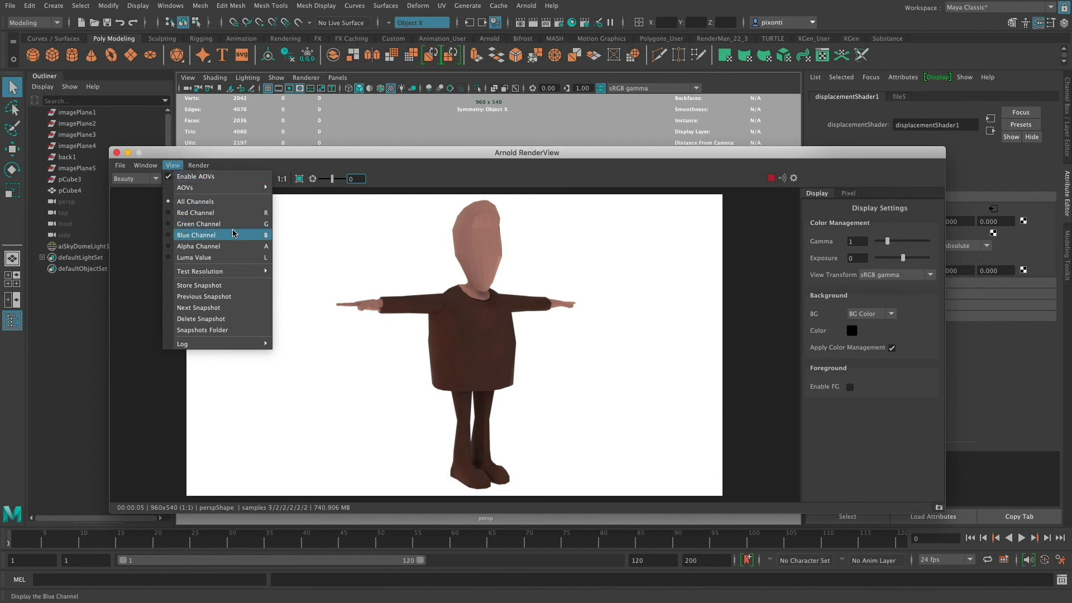
{"action": "mouse_move", "coordinate": [242, 273]}
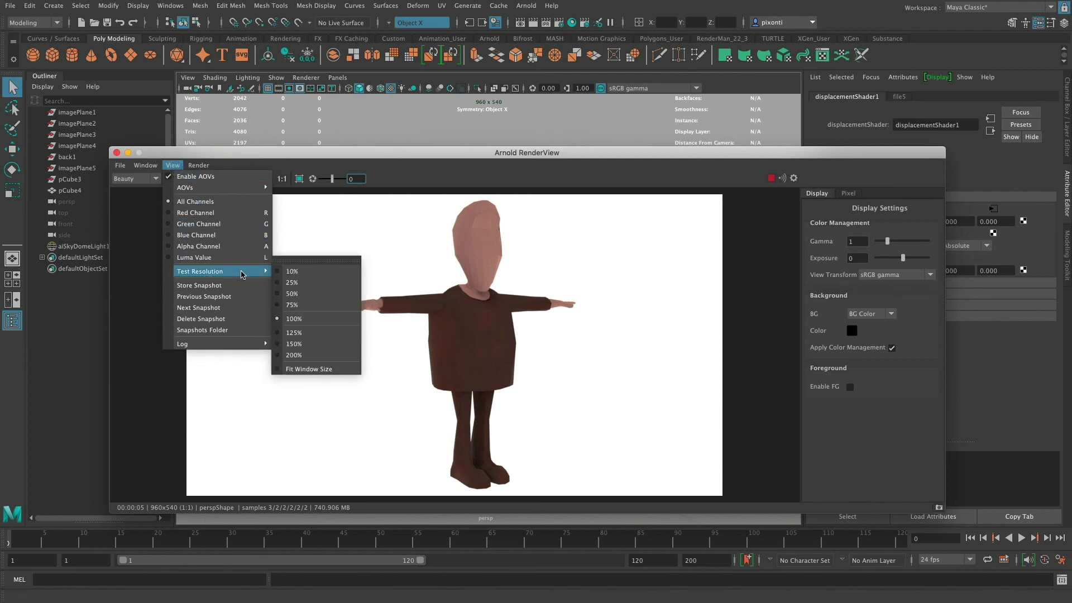
{"action": "left_click", "coordinate": [310, 294]}
{"action": "left_click", "coordinate": [174, 167]}
{"action": "mouse_move", "coordinate": [245, 271]}
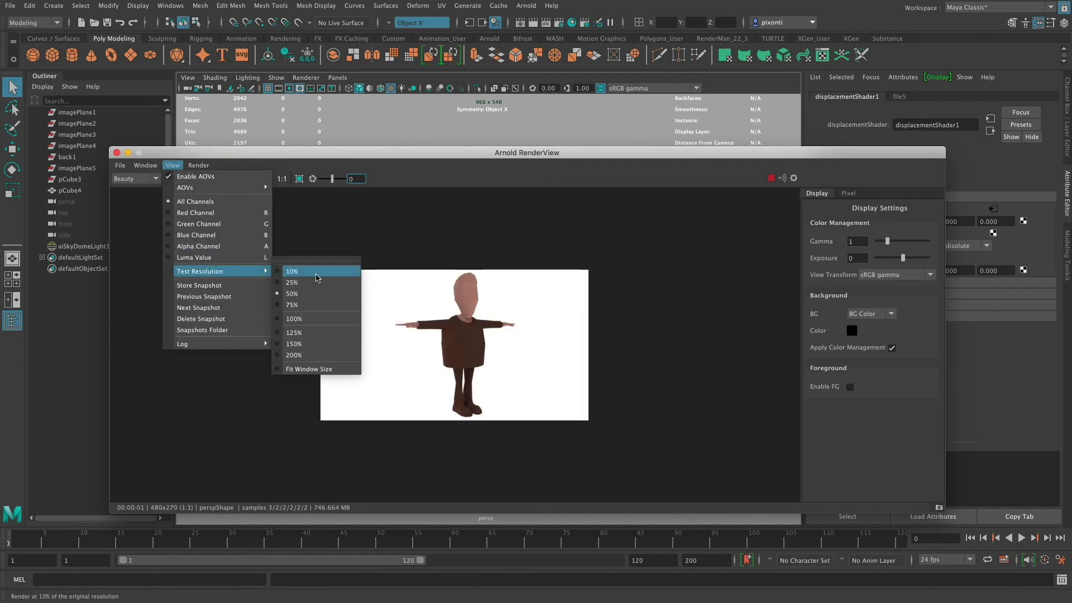
{"action": "left_click", "coordinate": [313, 318]}
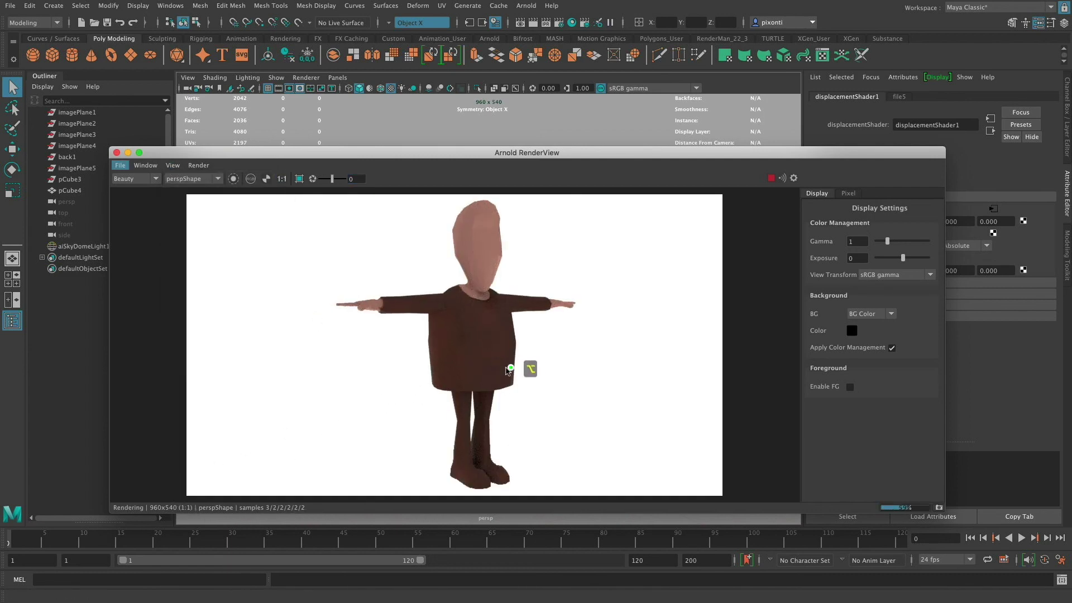
Set the image size to the HD 1080 preset (1920 x 1080) in the Render Settings and close them
{"action": "right_click_drag", "start_coordinate": [522, 373], "coordinate": [720, 355], "text": "alt"}
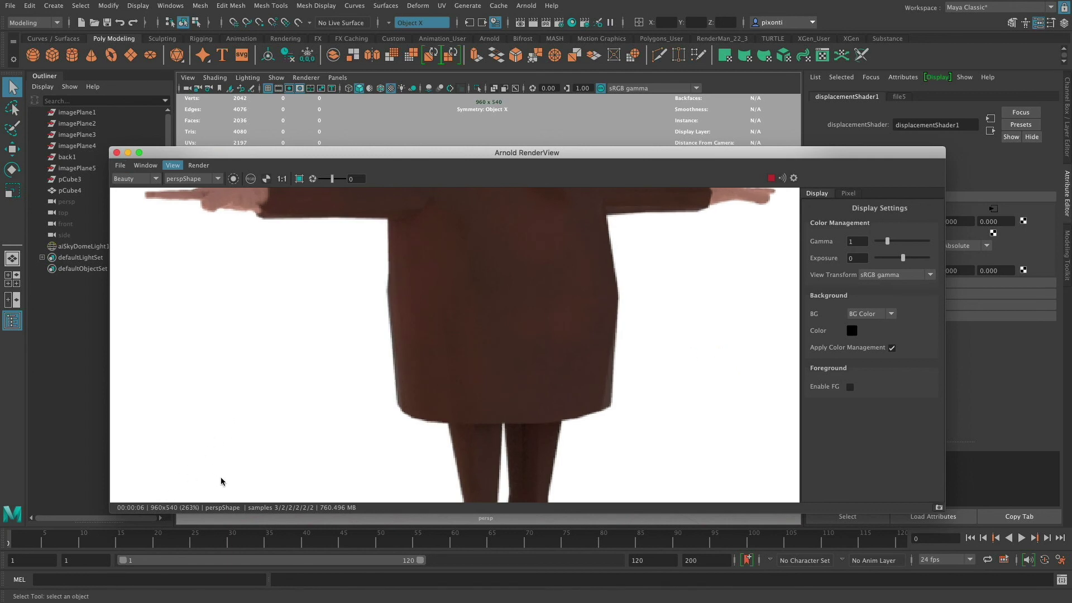
{"action": "left_click", "coordinate": [559, 22]}
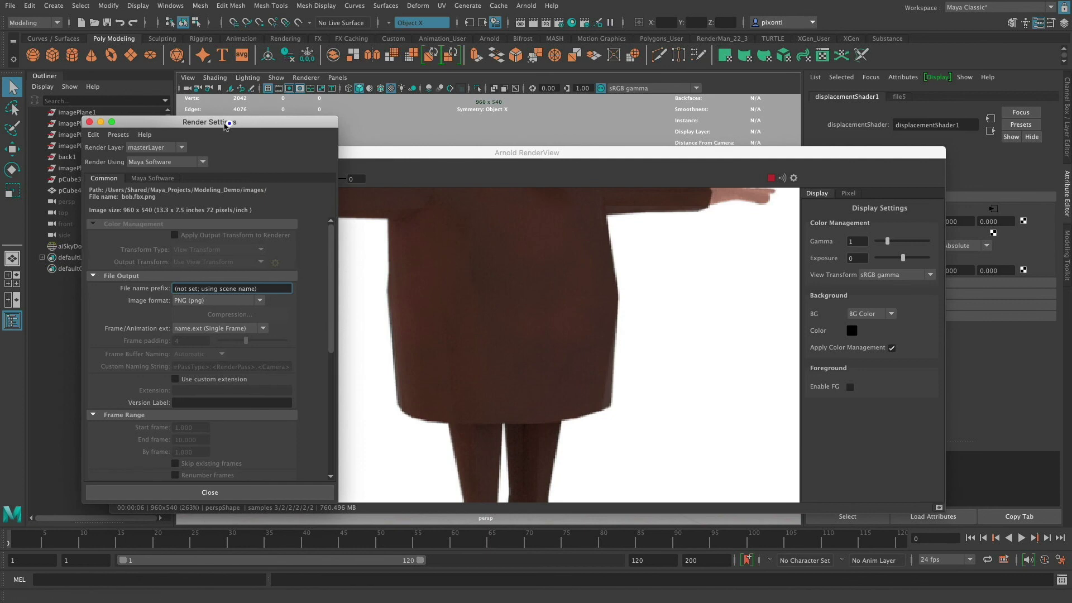
{"action": "left_click_drag", "start_coordinate": [221, 122], "coordinate": [251, 114]}
{"action": "left_click_drag", "start_coordinate": [360, 288], "coordinate": [361, 405]}
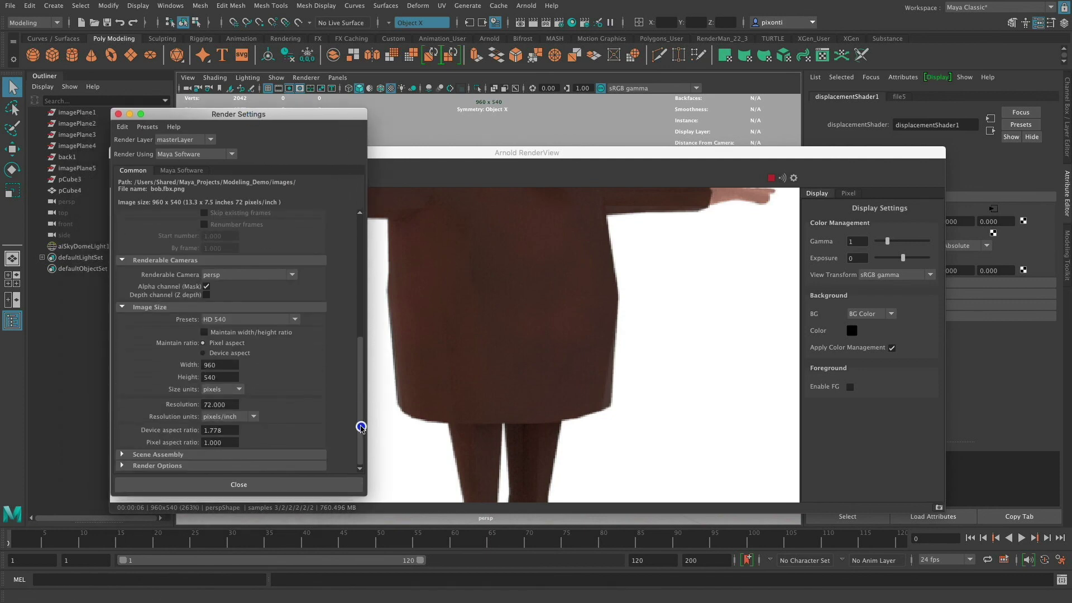
{"action": "left_click", "coordinate": [236, 322]}
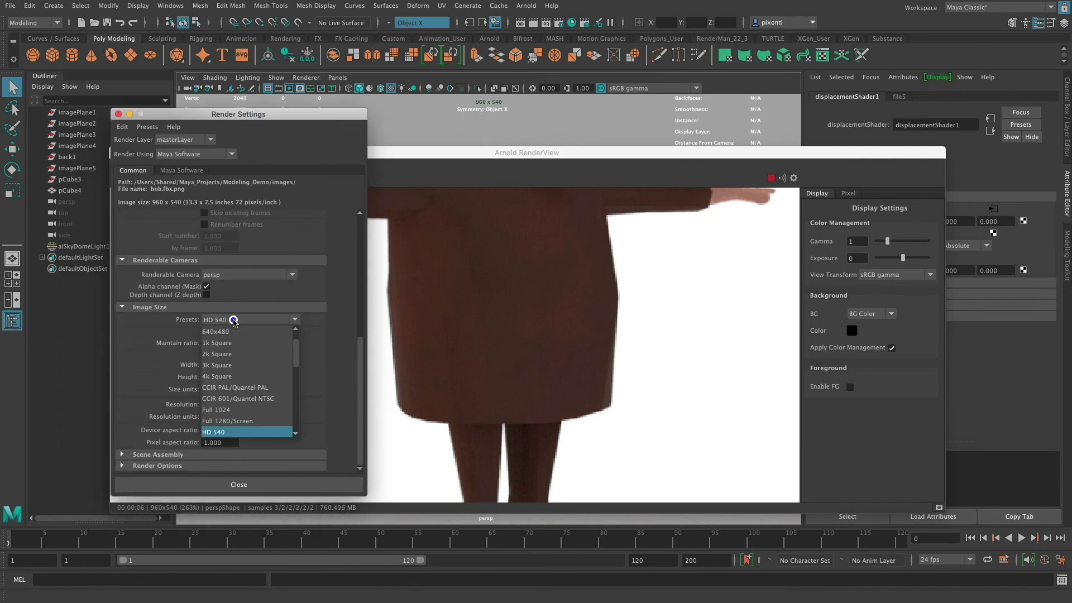
{"action": "scroll", "coordinate": [240, 385], "scroll_direction": "down", "scroll_amount": 2}
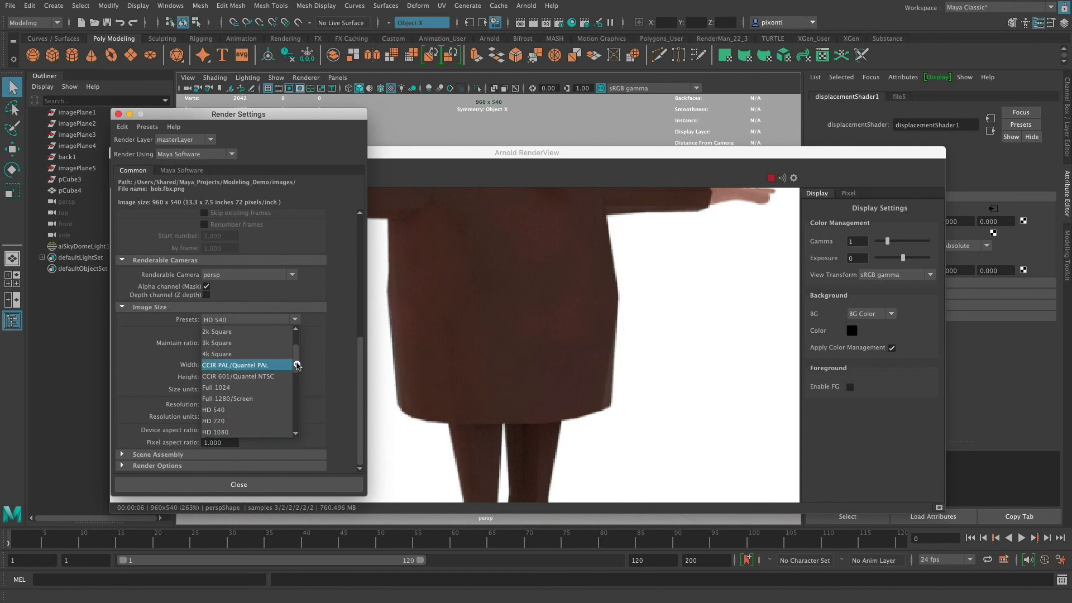
{"action": "left_click", "coordinate": [239, 410]}
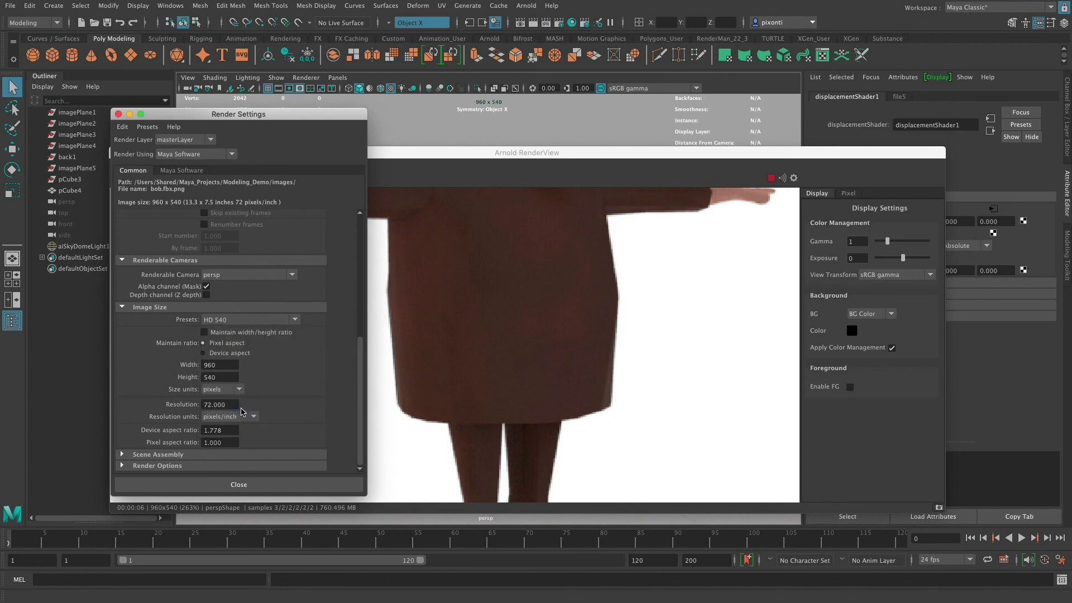
{"action": "left_click", "coordinate": [118, 113]}
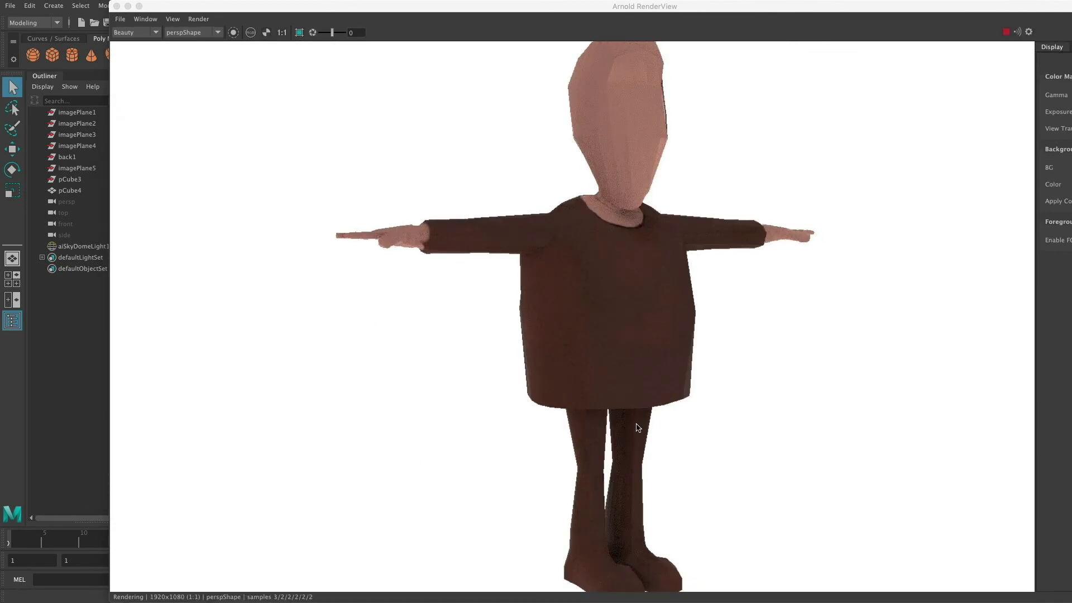
Save the finished 1920 x 1080 render as bob in the Modeling_Demo project's images folder
{"action": "left_click_drag", "start_coordinate": [831, 8], "coordinate": [723, 2]}
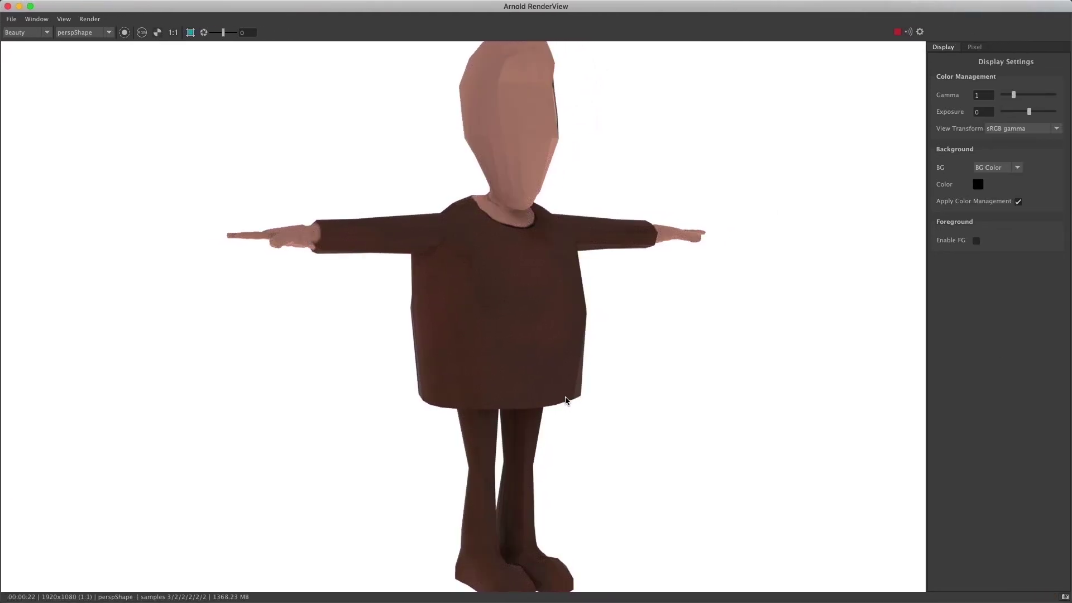
{"action": "left_click", "coordinate": [12, 20]}
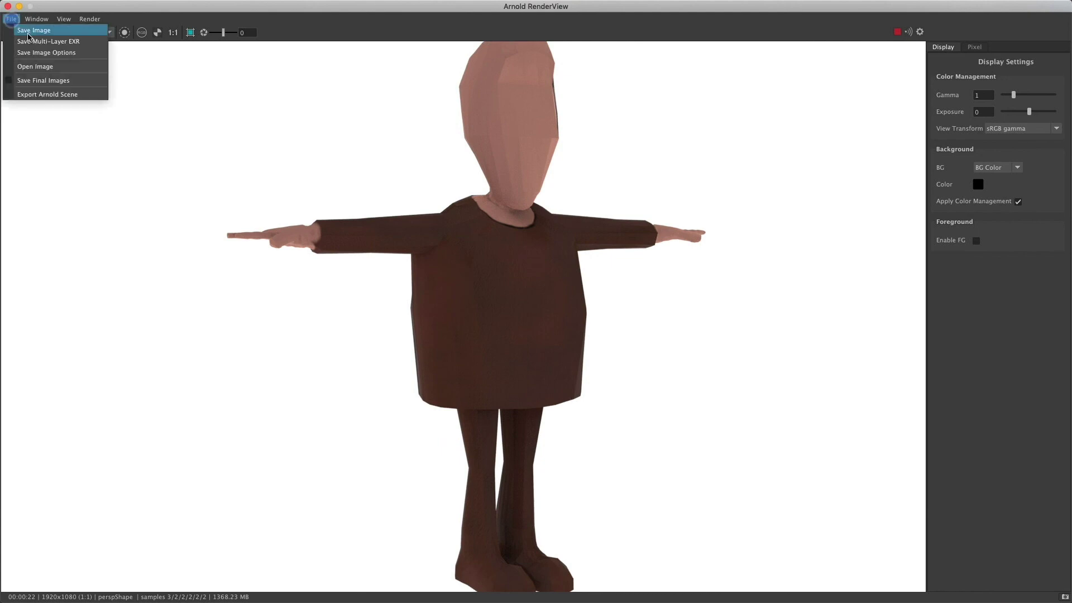
{"action": "left_click", "coordinate": [28, 31]}
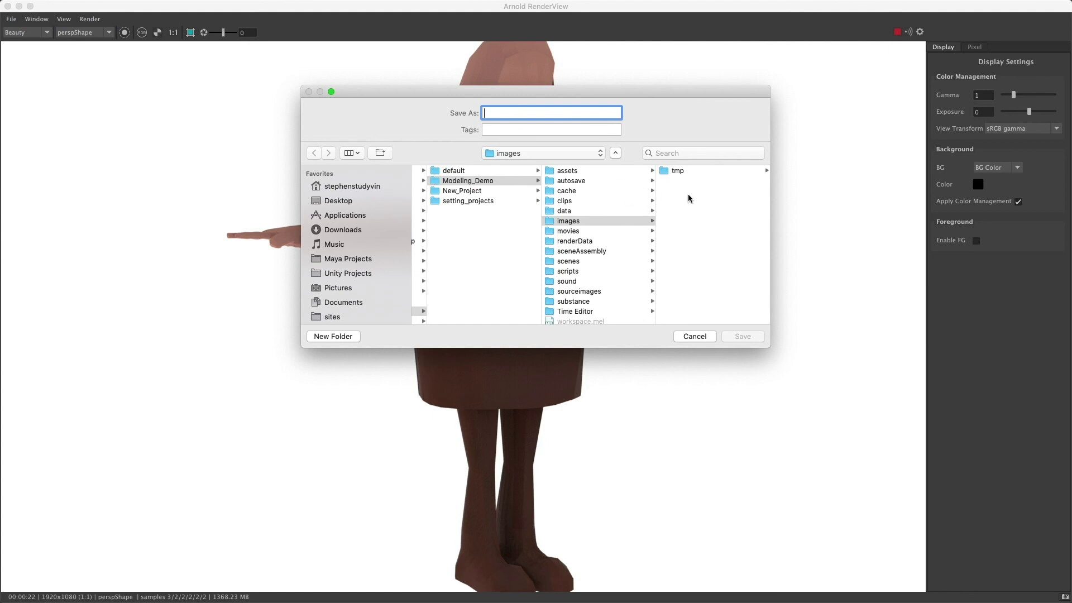
{"action": "type", "text": "bob"}
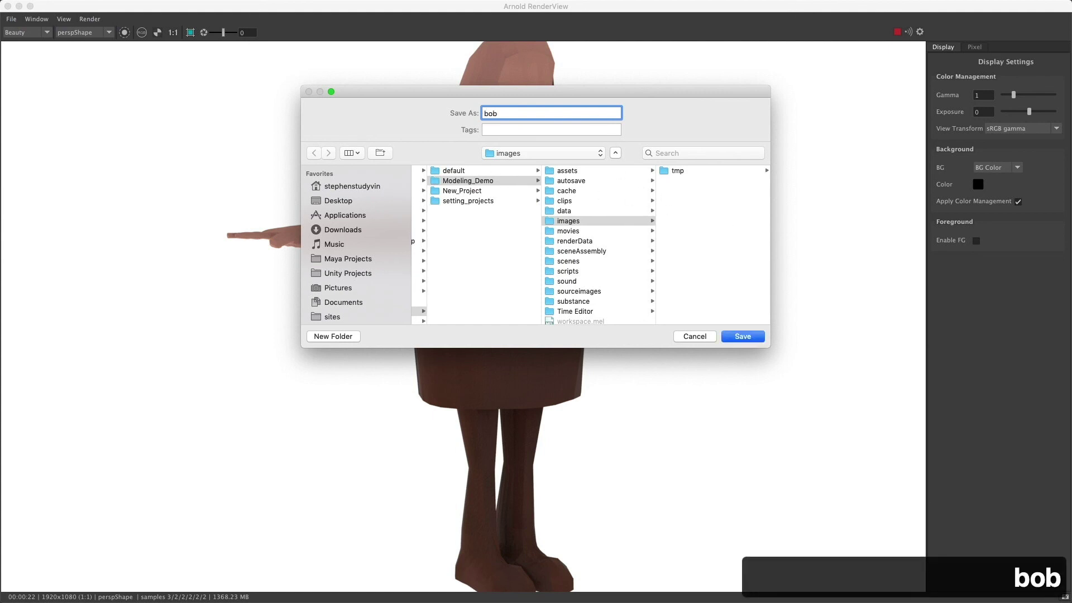
{"action": "left_click", "coordinate": [745, 336]}
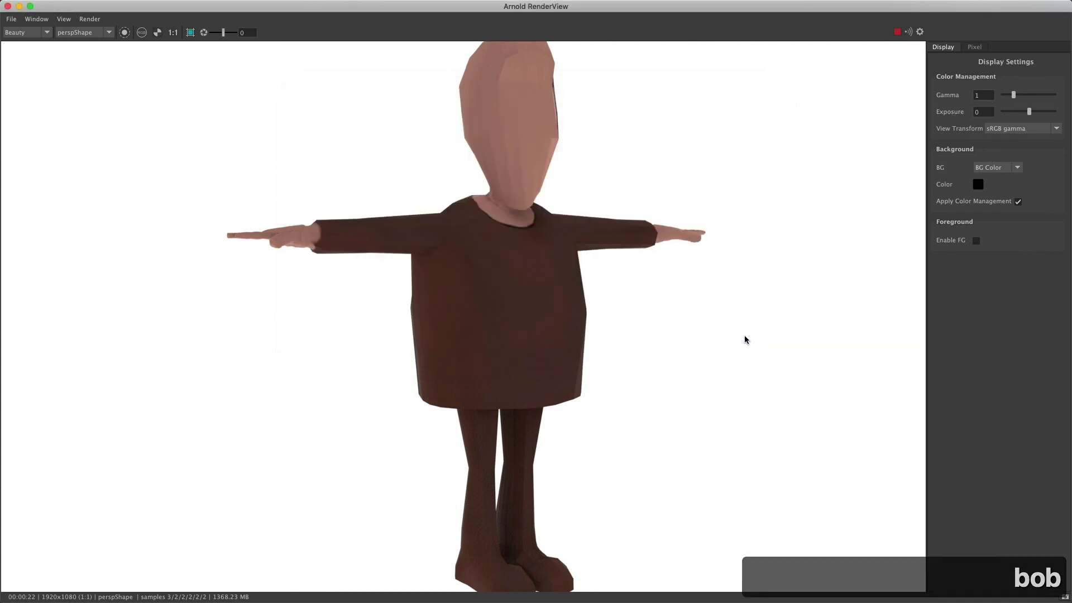